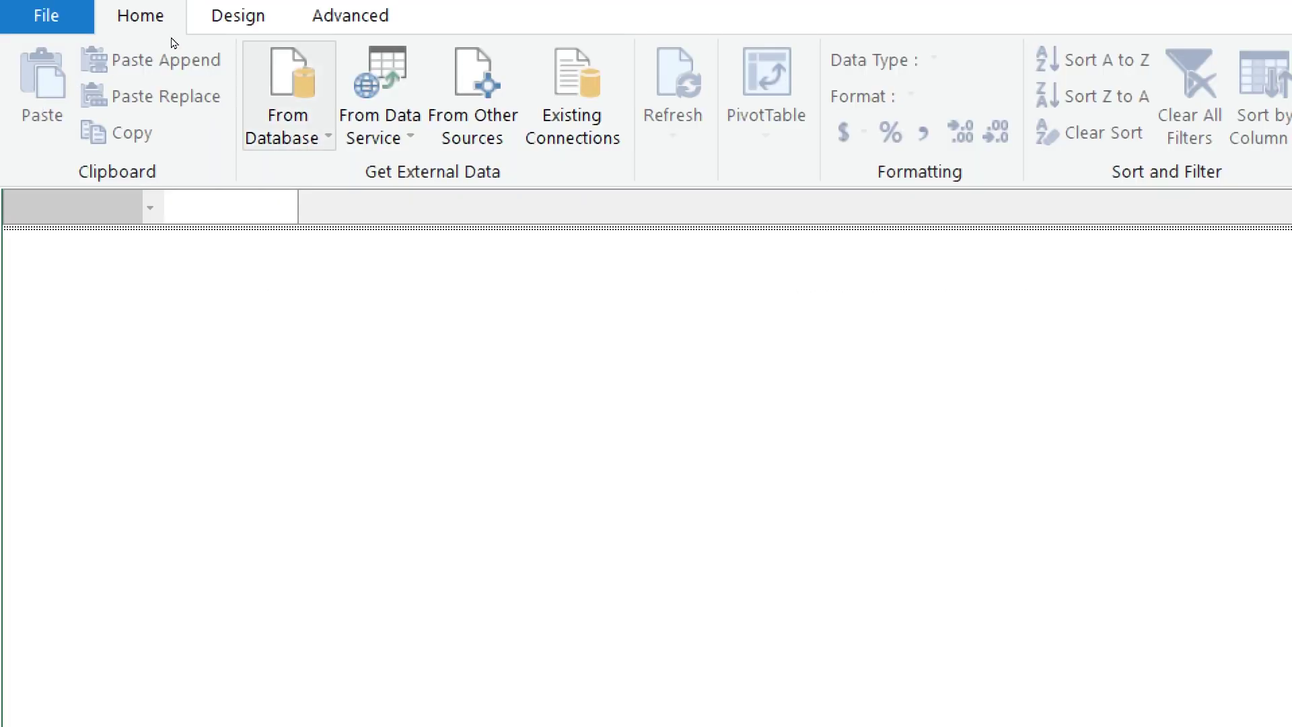
Step: Start a table import from other sources and choose Excel File as the data source type
click(472, 95)
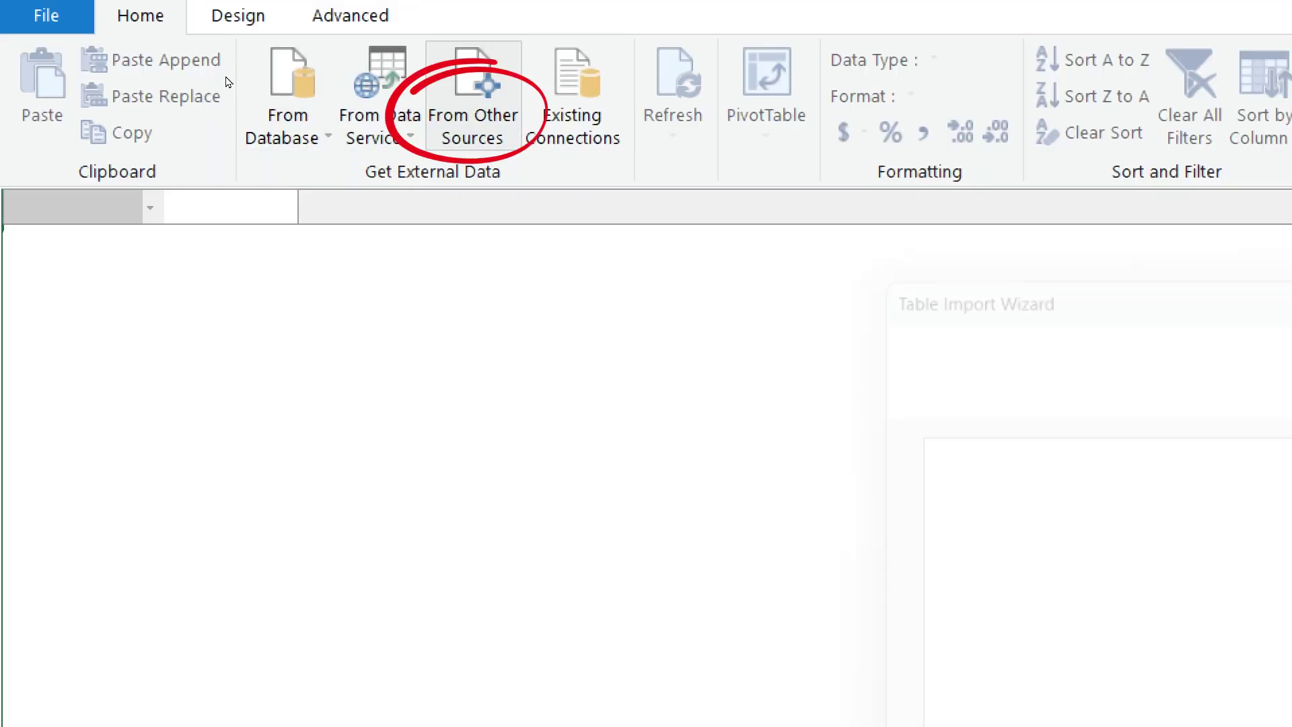
drag(874, 252, 329, 4)
scroll(379, 295, down, 10)
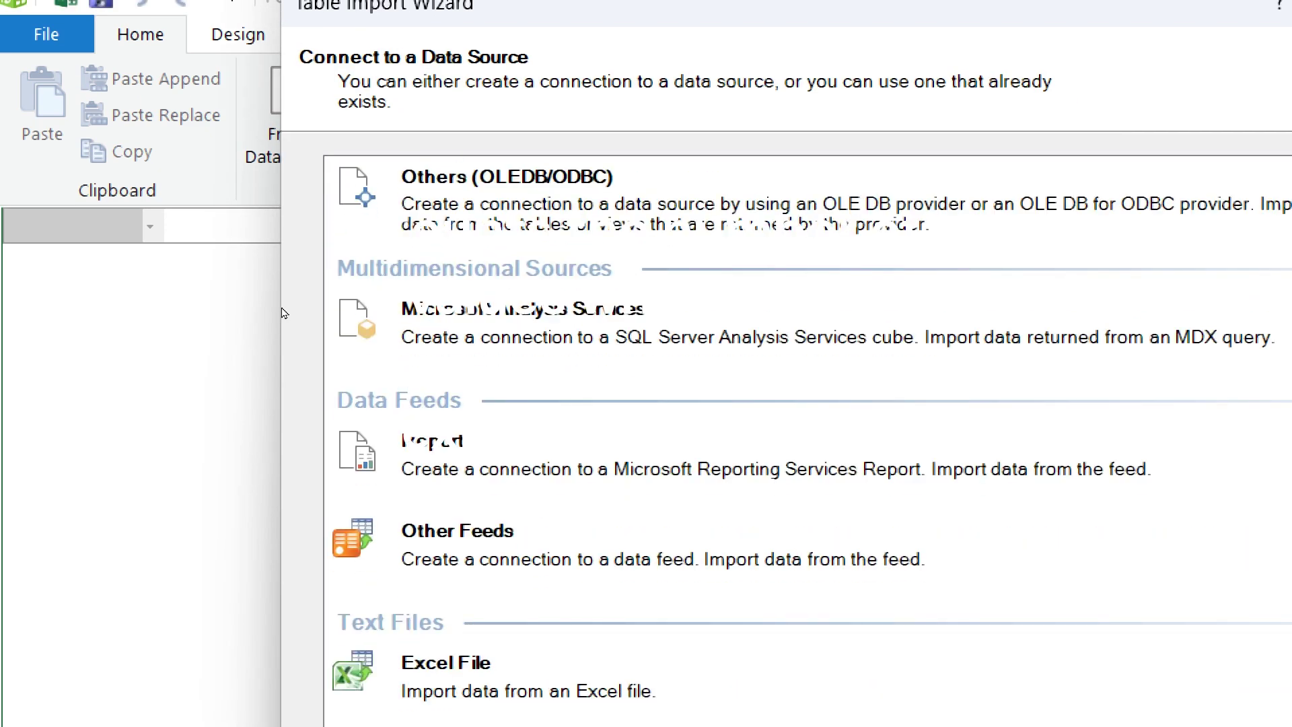
click(497, 679)
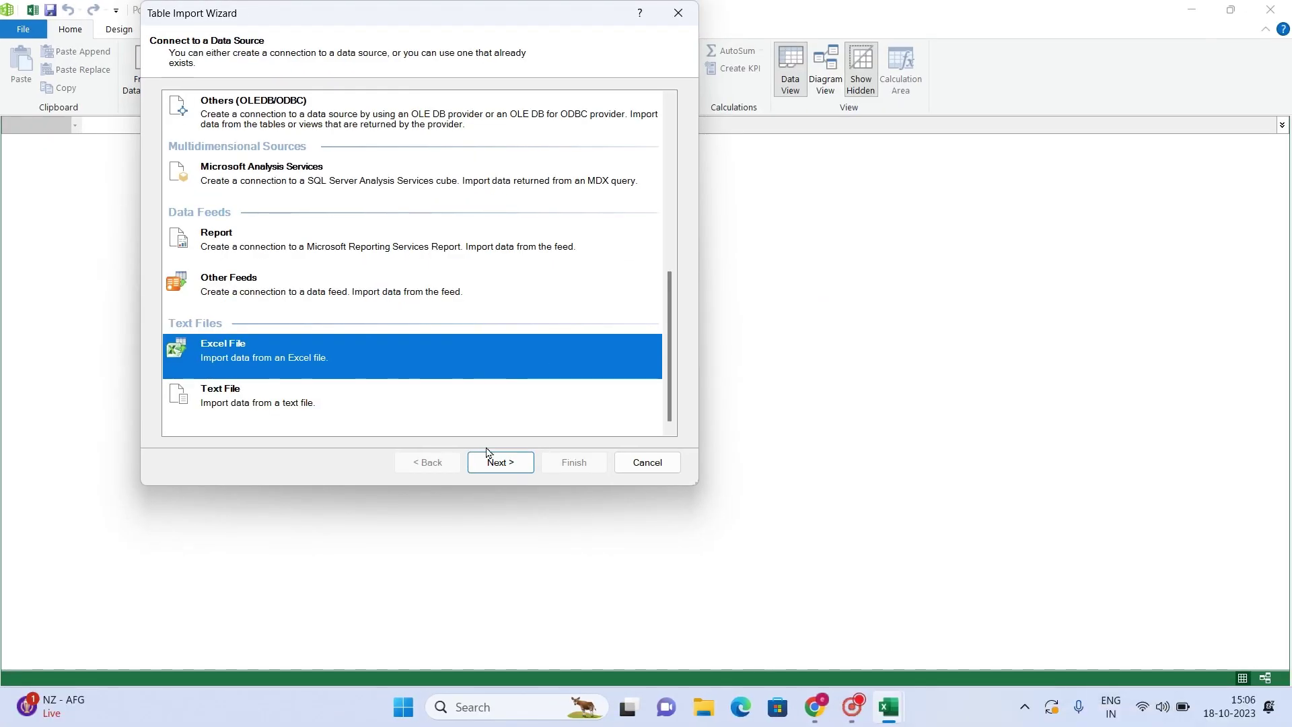
click(511, 463)
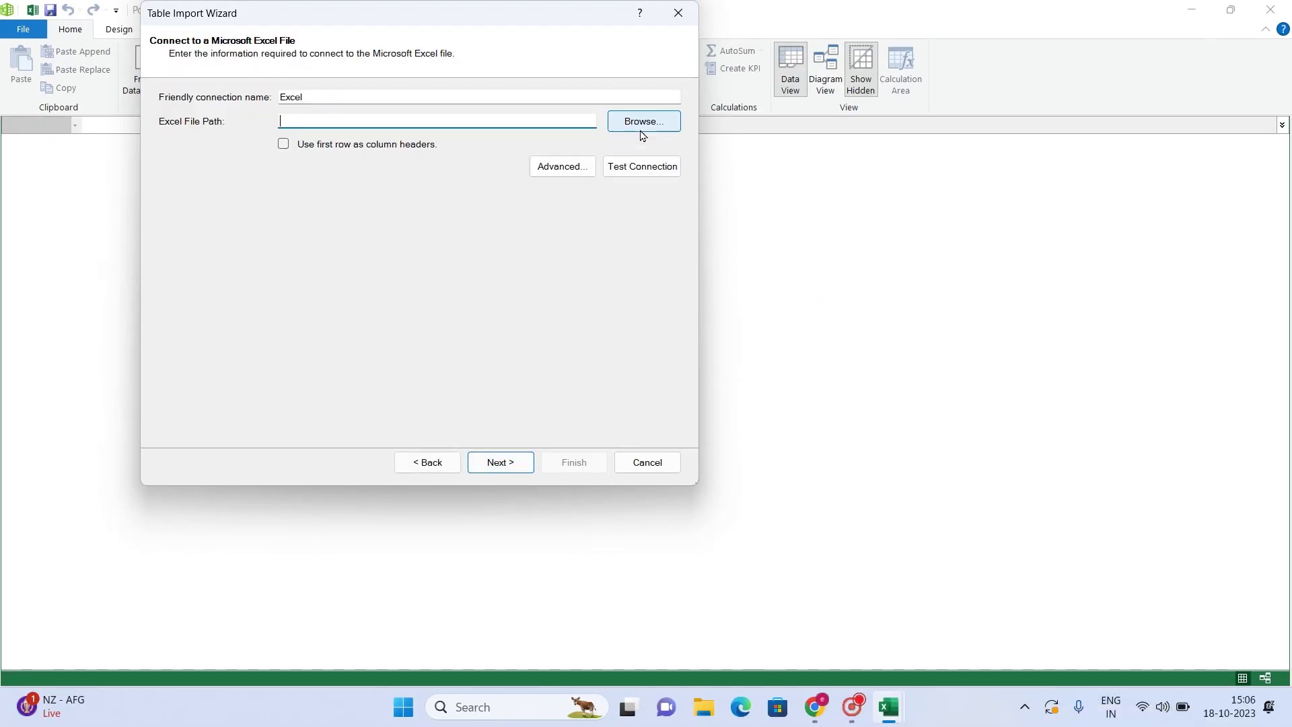
Step: Import item.xlsx from the excelguide02 folder on the Desktop, using the first row as column headers
click(640, 125)
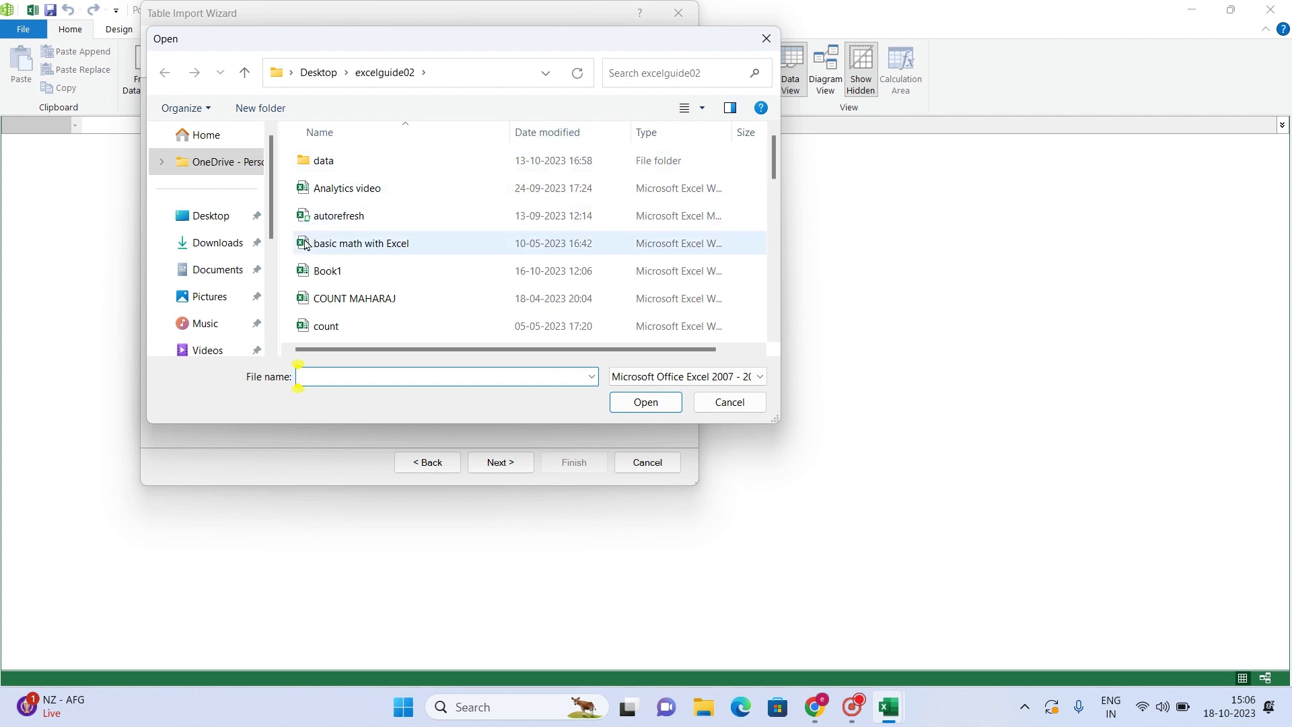
click(216, 214)
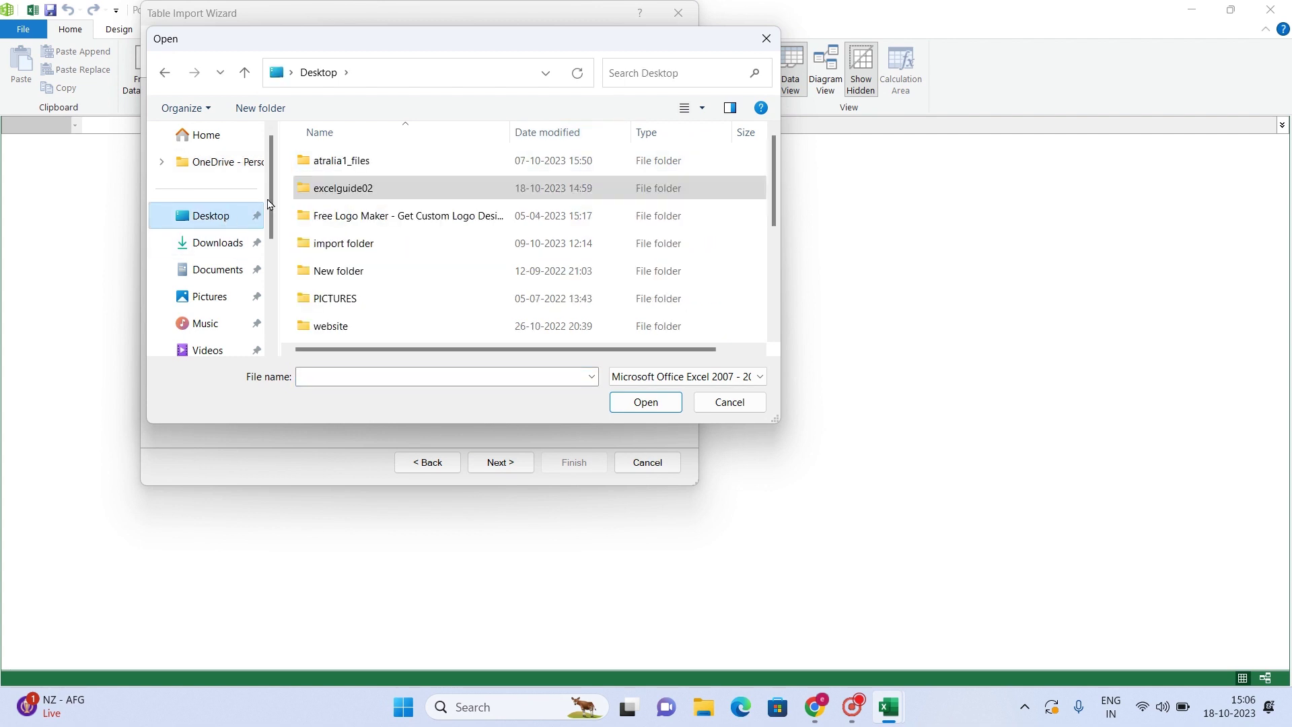
double_click(356, 189)
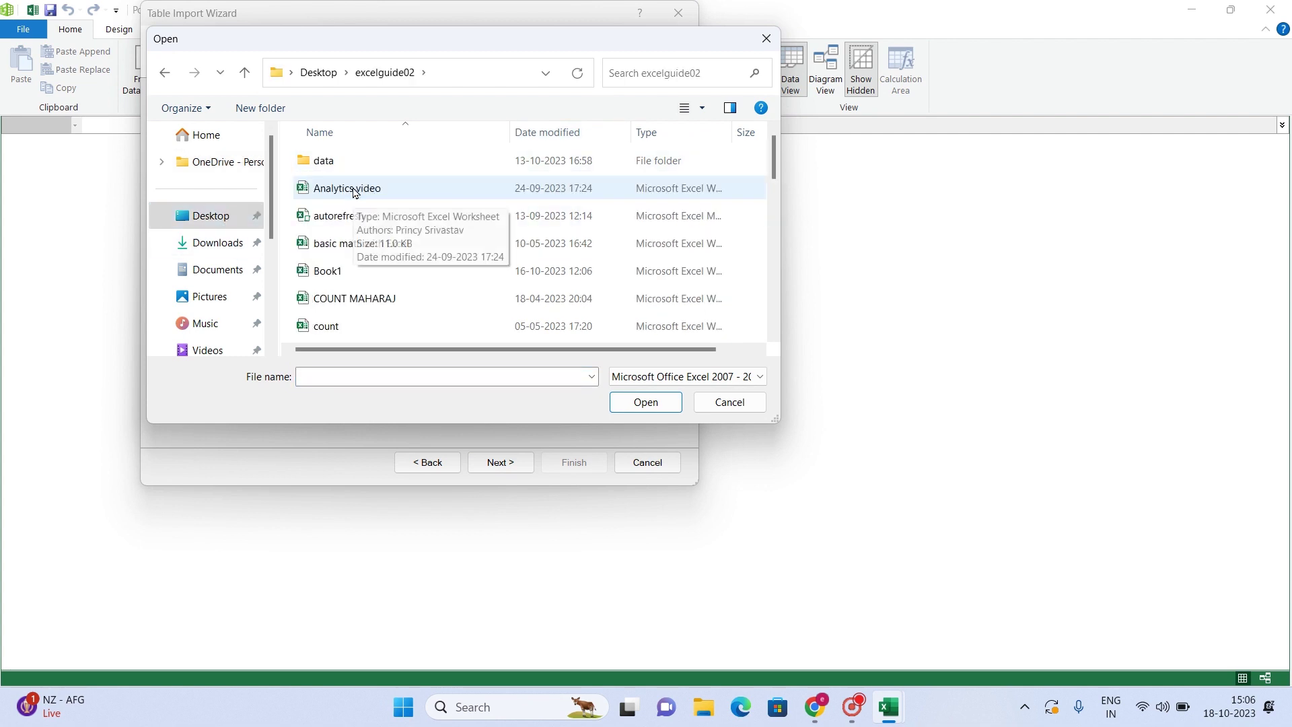
click(398, 373)
text(it)
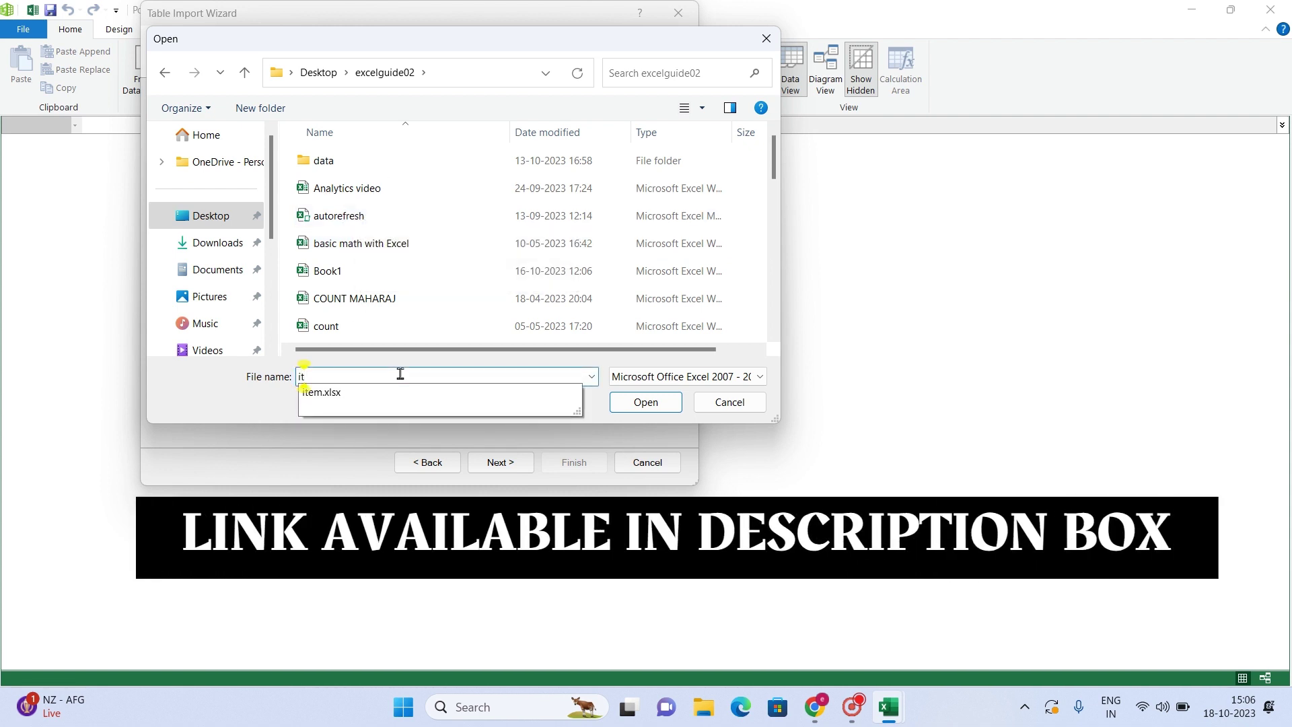
text(em)
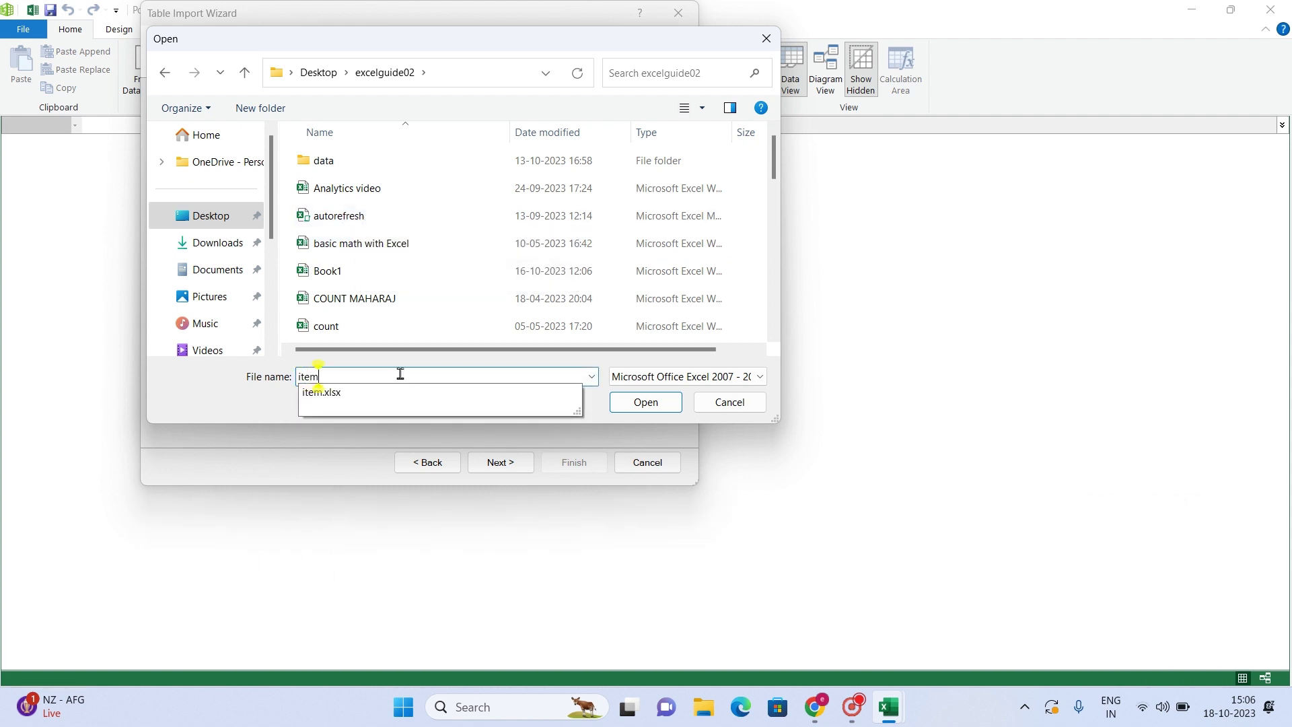
key(Down)
key(Return)
key(Return)
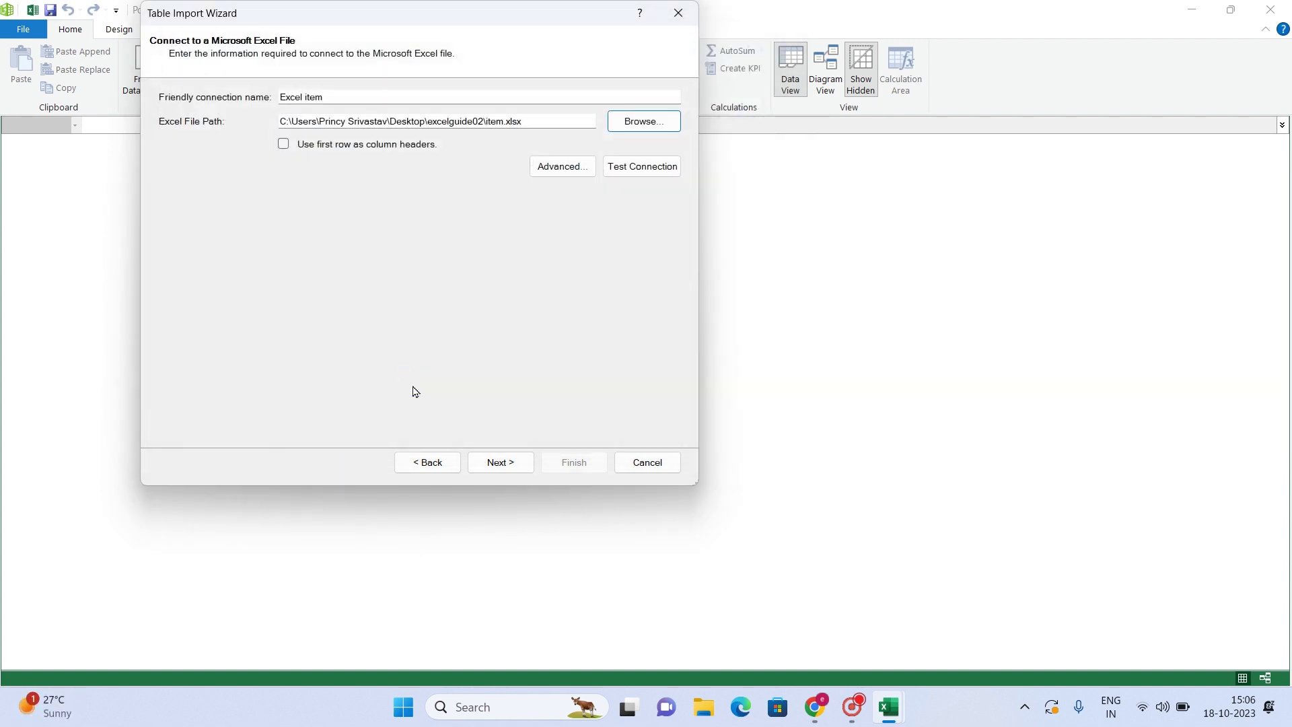
click(283, 144)
click(493, 464)
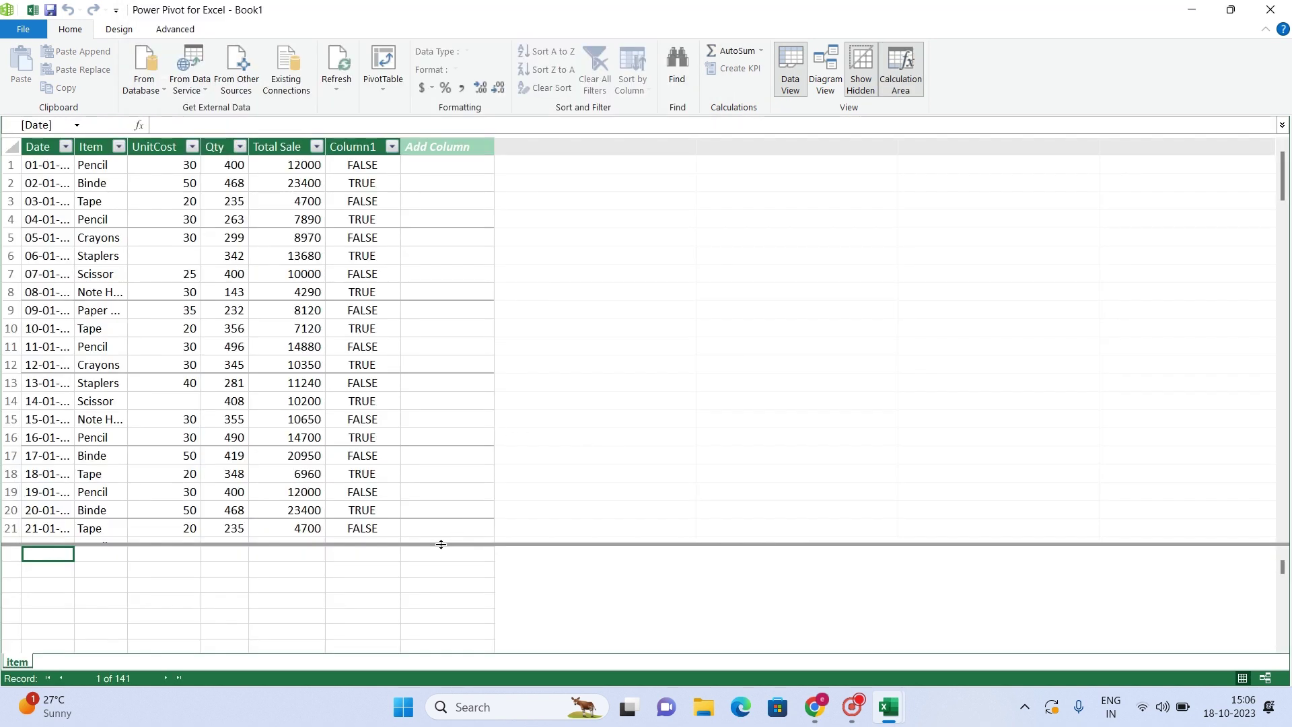
Step: Enlarge the calculation area and begin a measure named "count exp 1" in its second row under UnitCost
drag(441, 544, 461, 341)
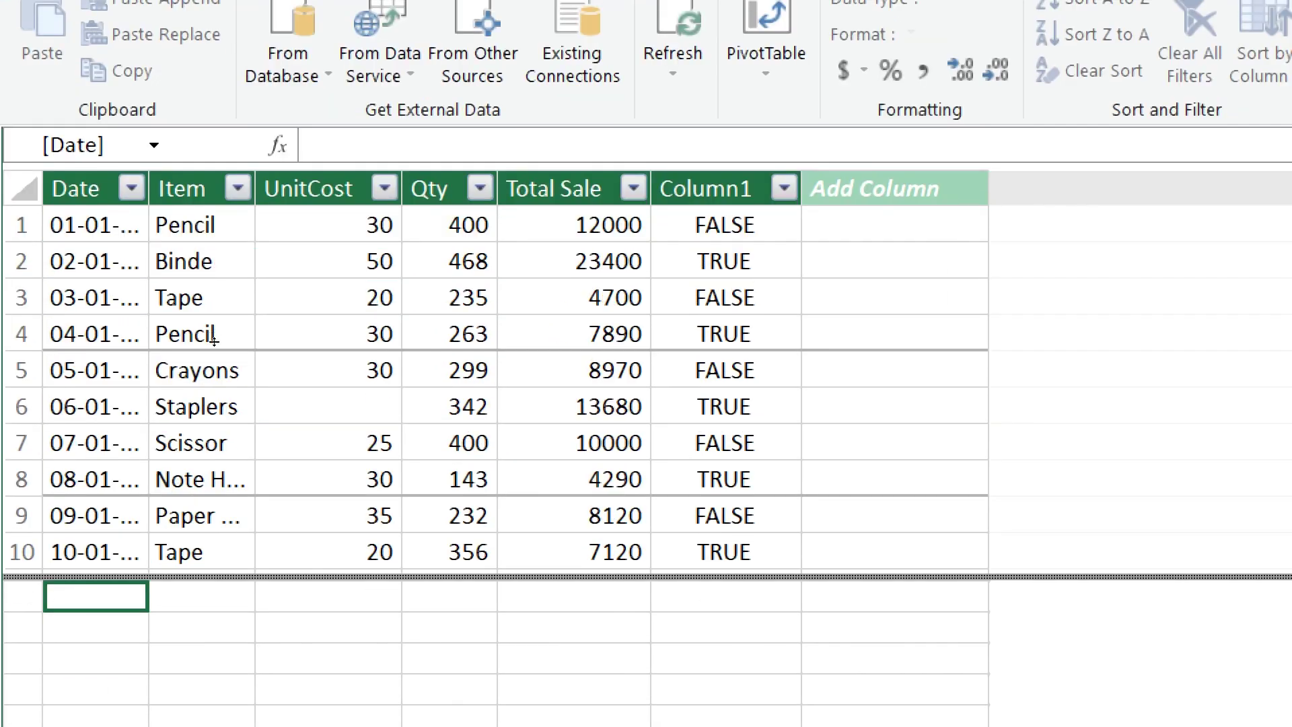
drag(214, 342, 222, 261)
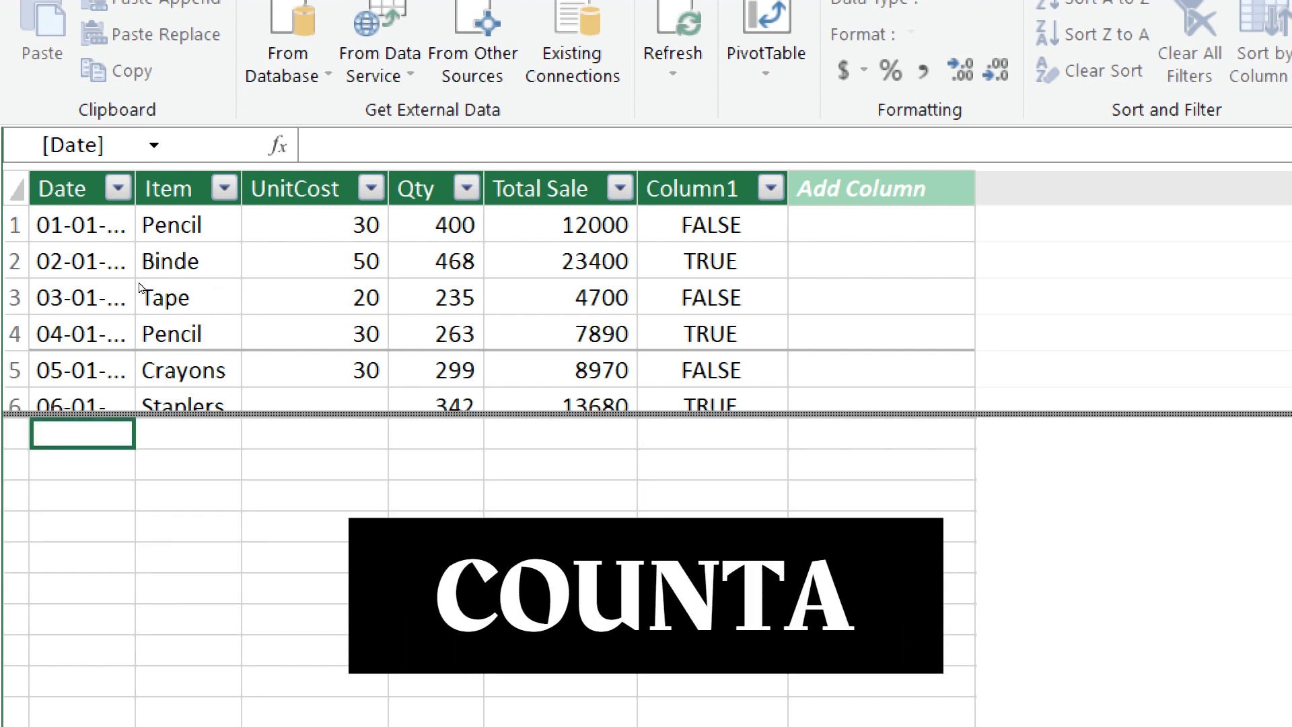
key(Right)
key(Right)
key(Down)
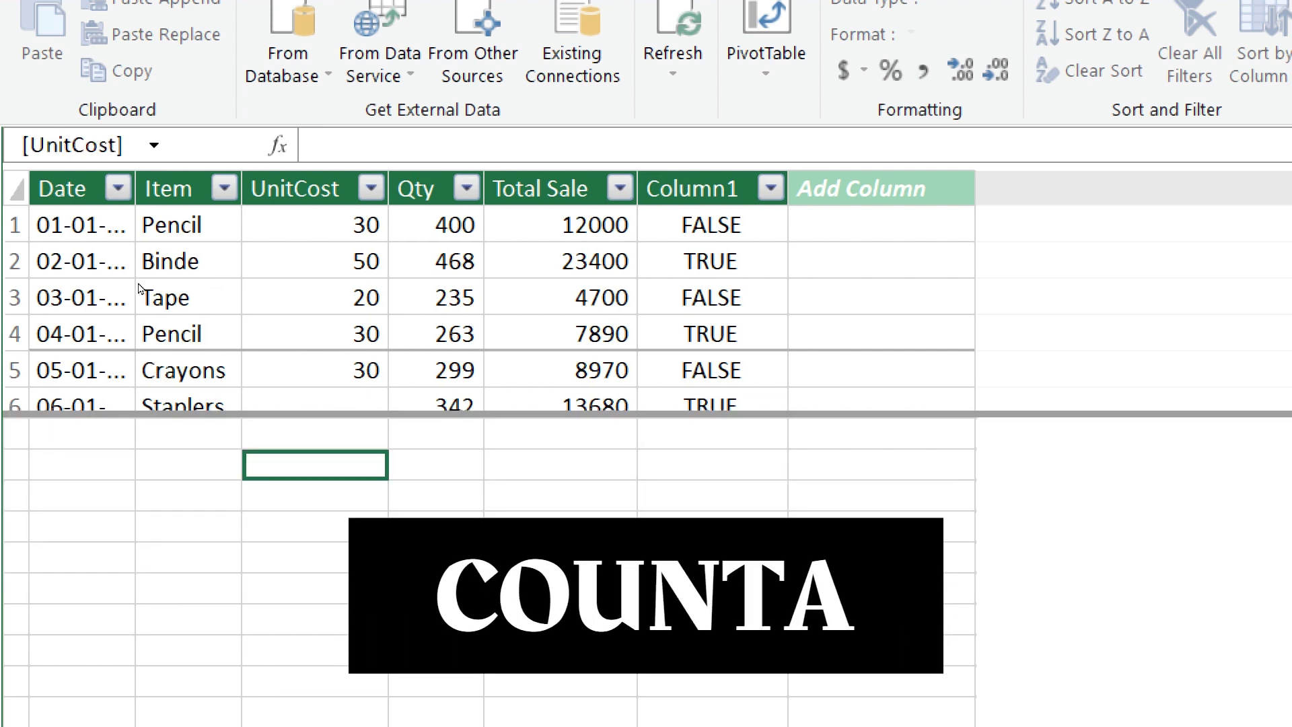
text(coun)
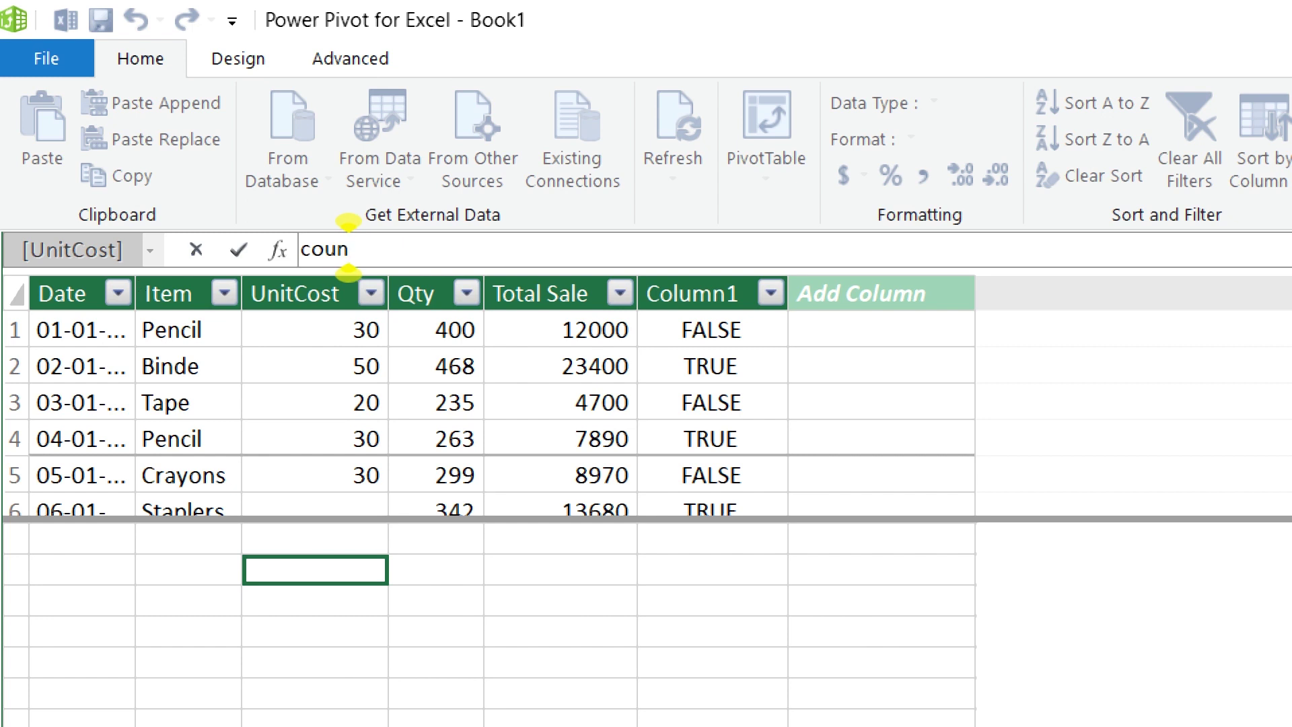
text(t ex)
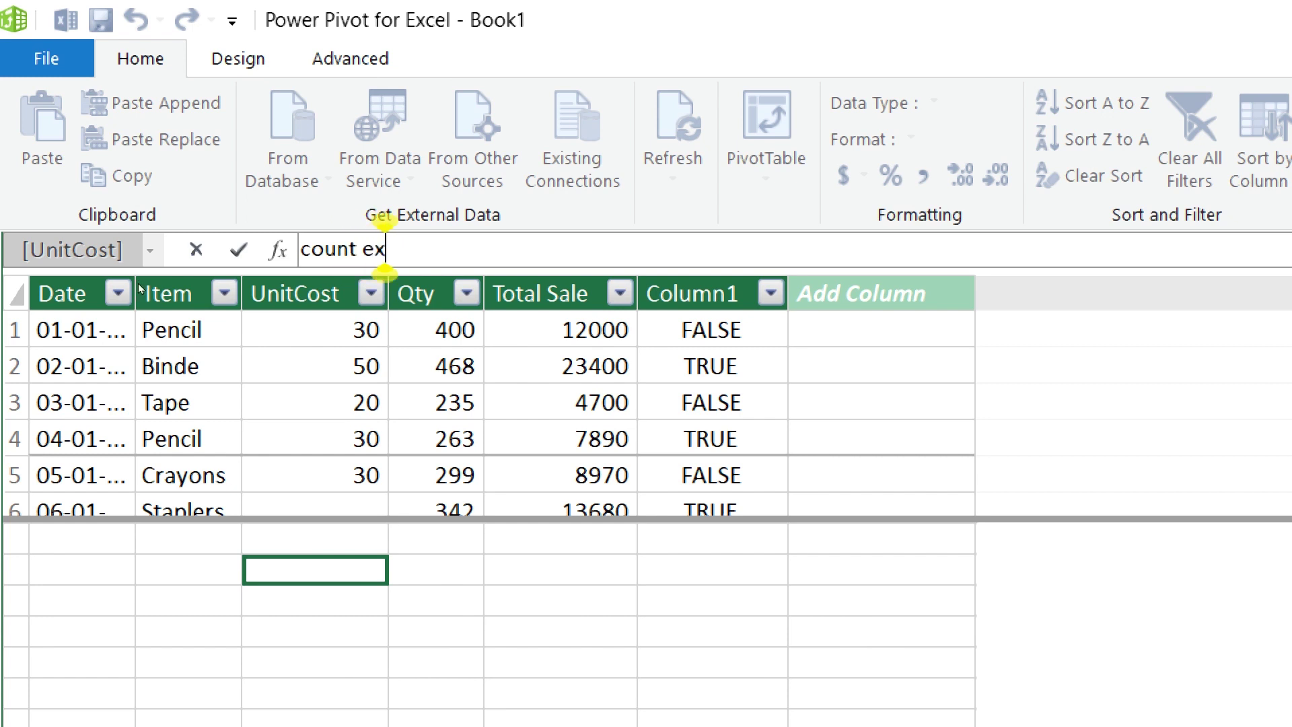
text(p)
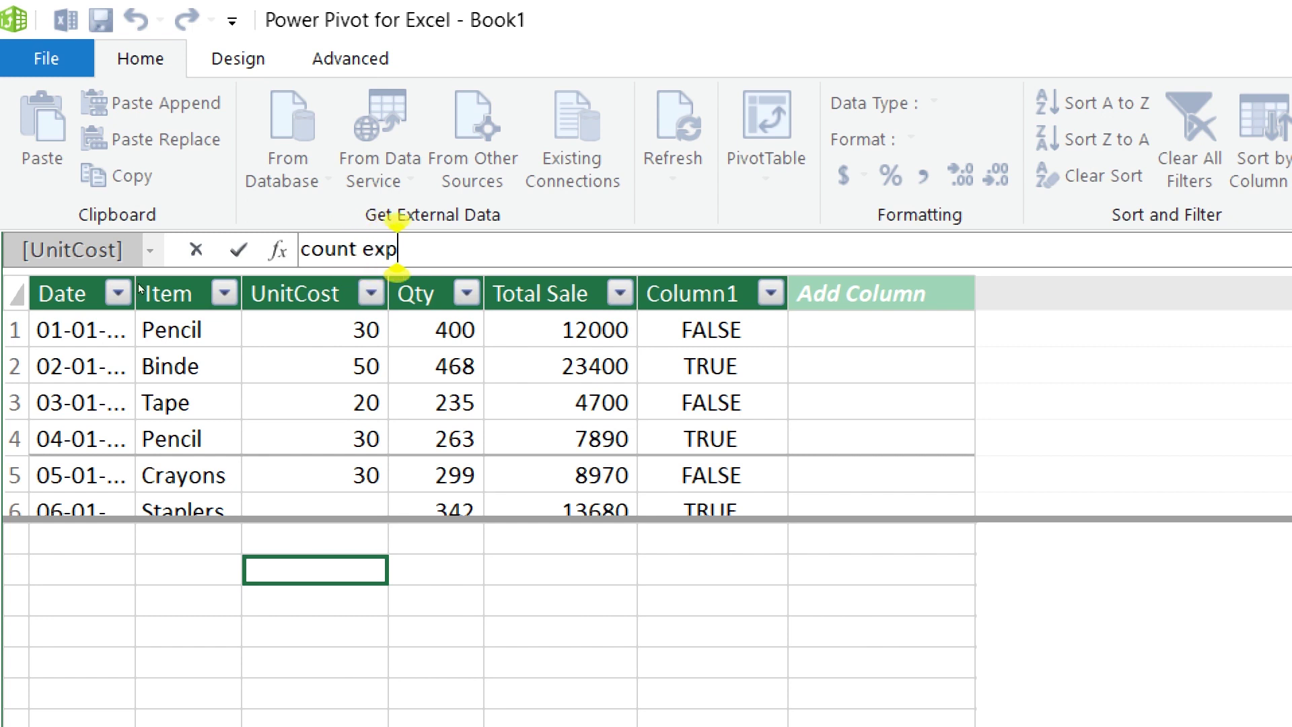
text( 1)
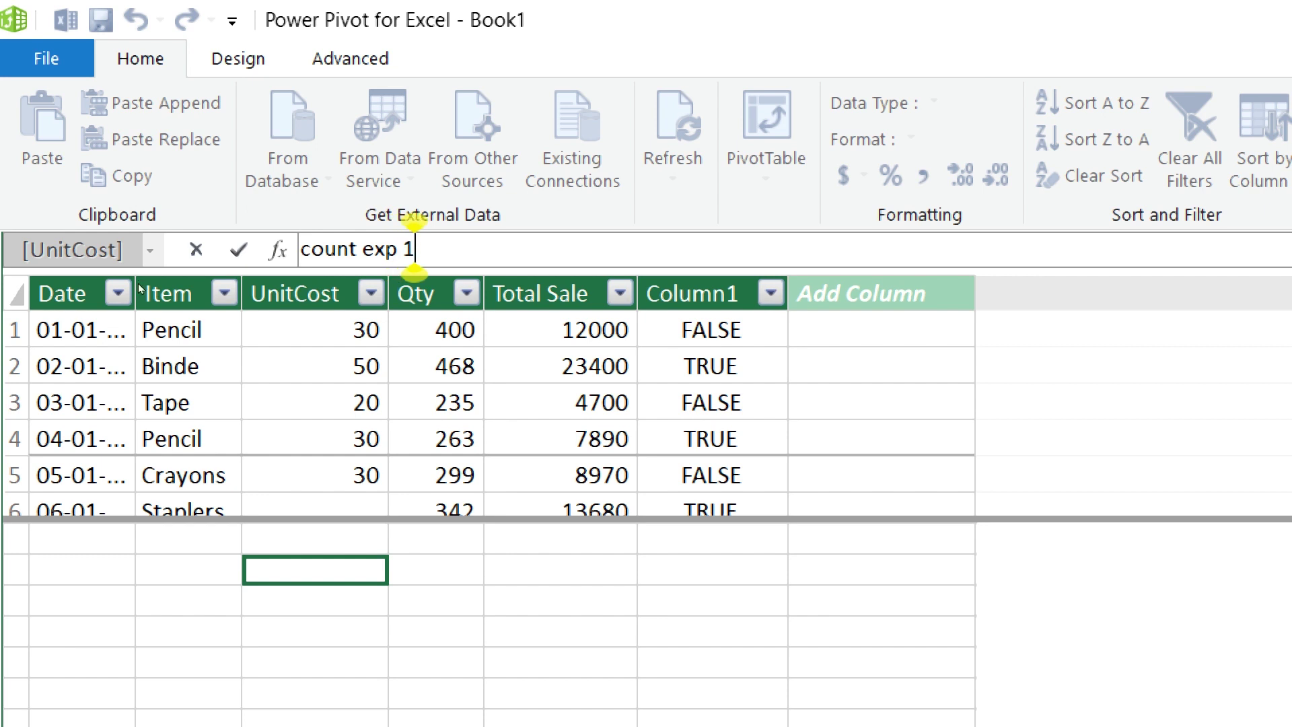
text(:)
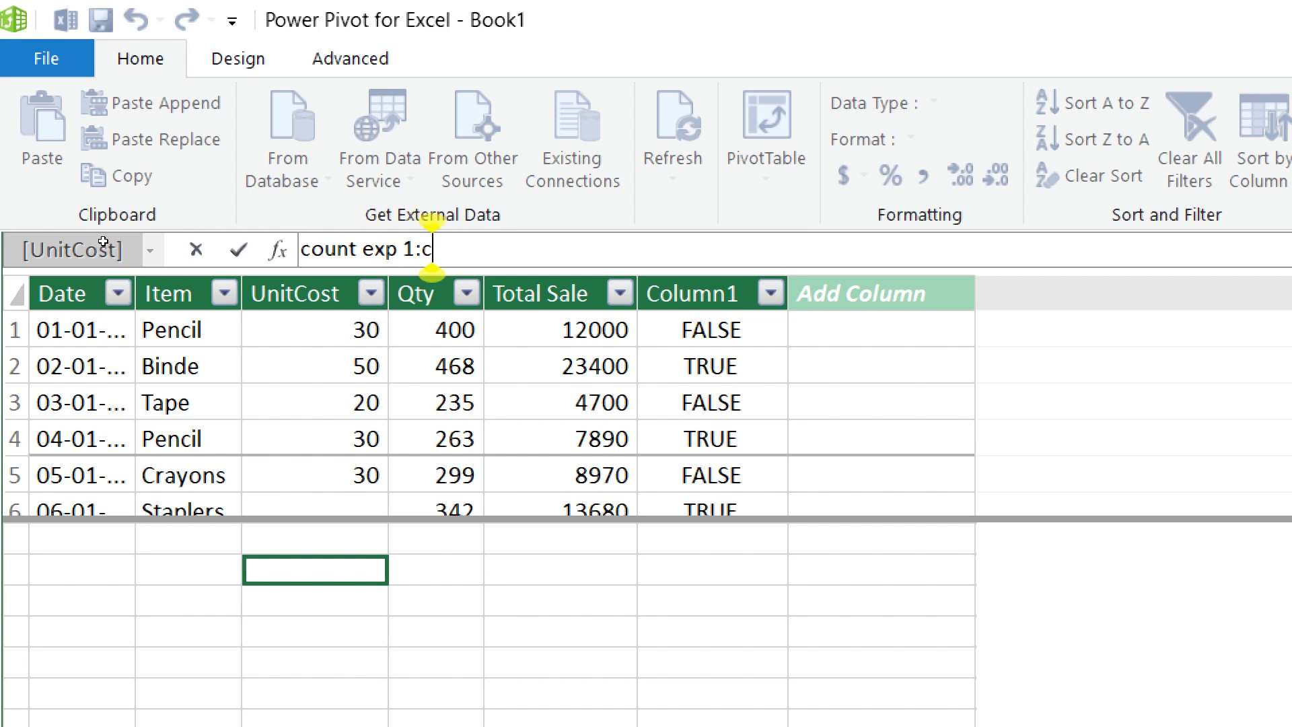
Step: Define the count exp 1 measure with the formula =count('item'[Item])
text(=c)
text(ount)
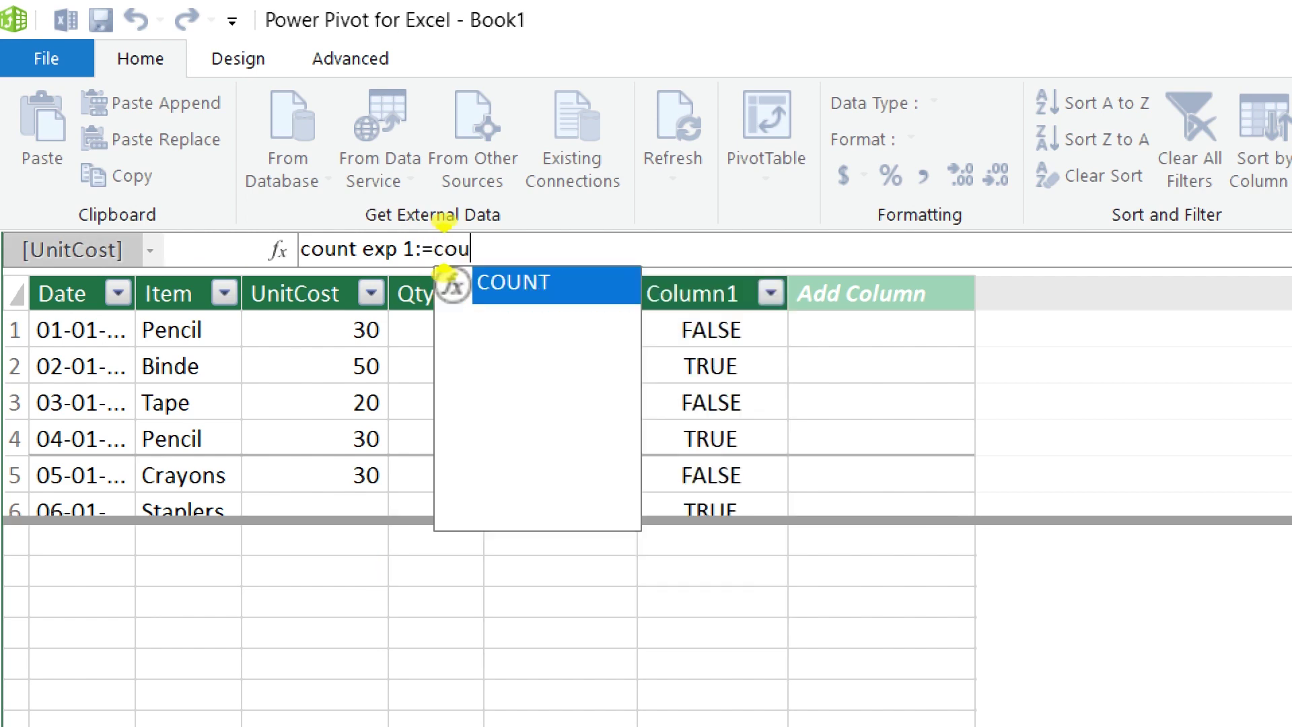
text(()
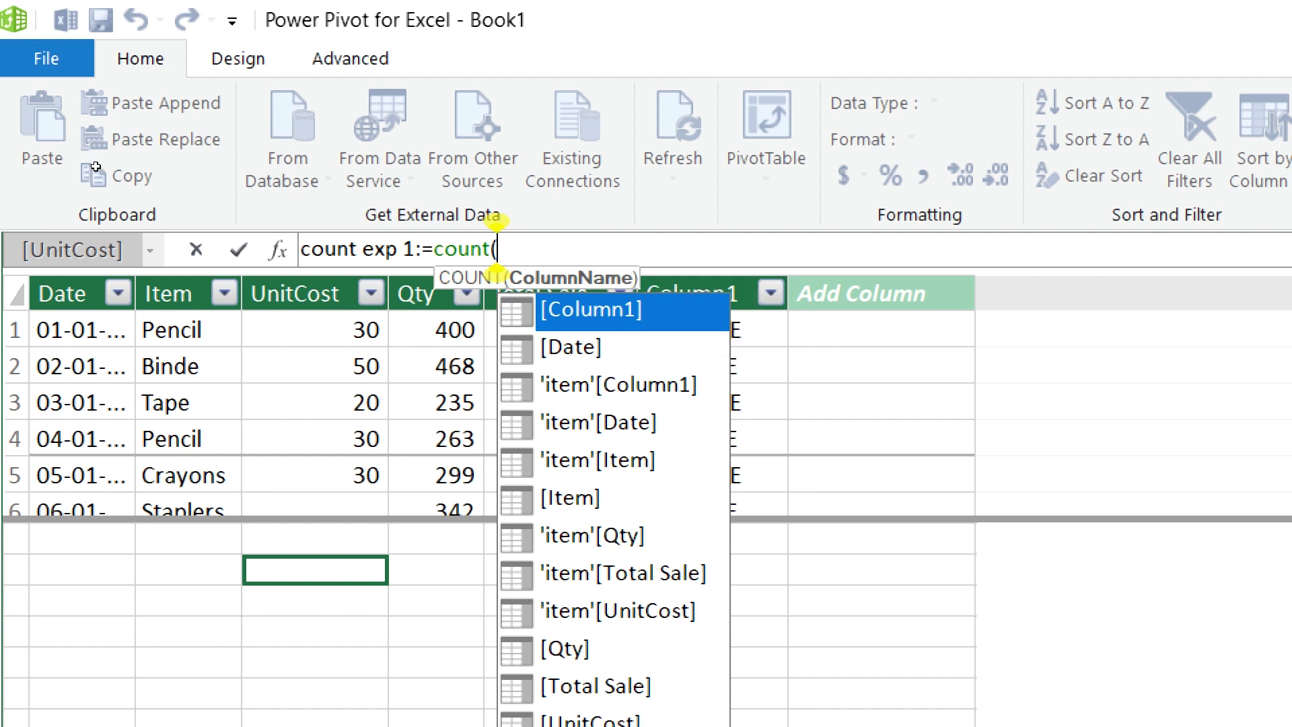
text('item'[Item])
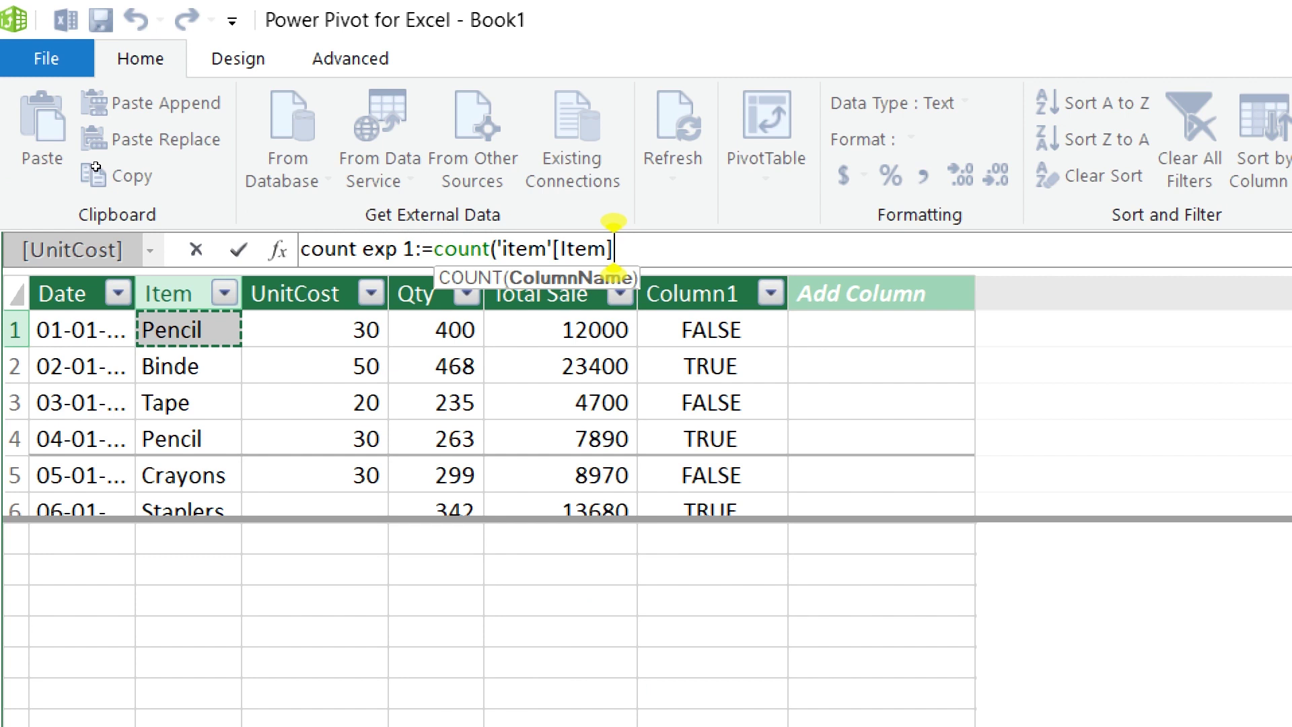
text())
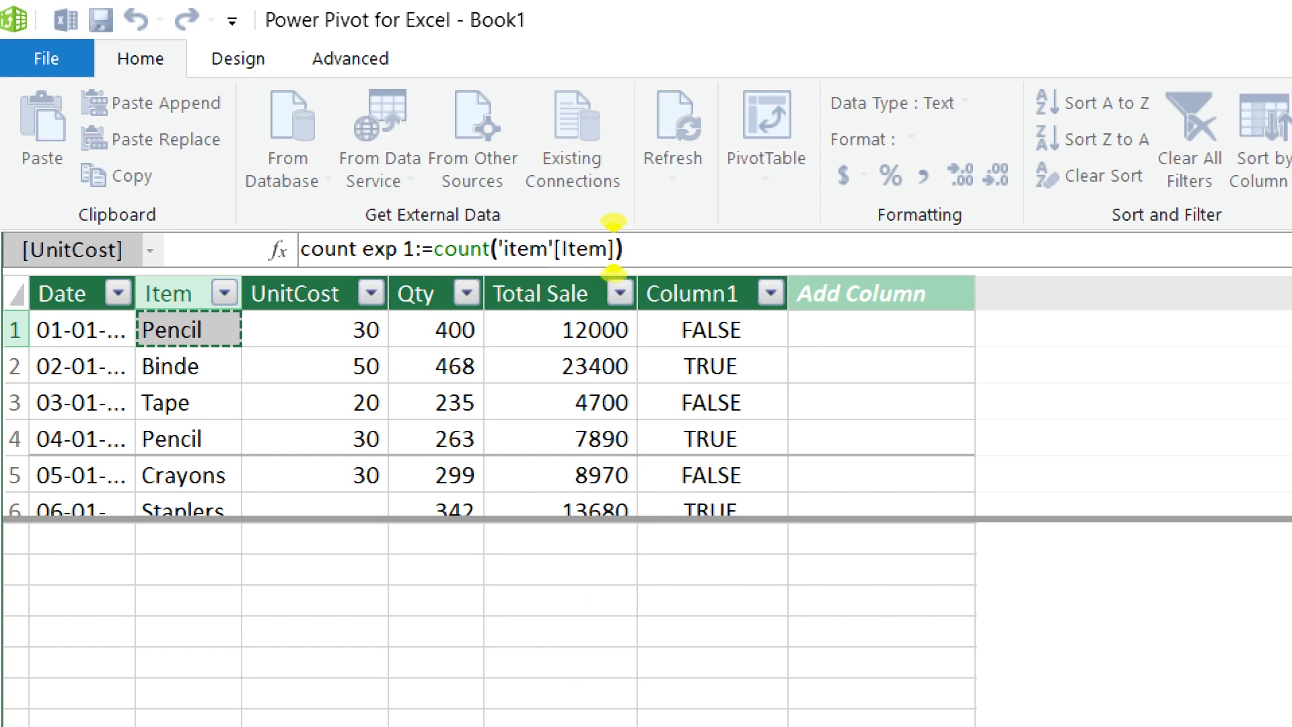
key(Return)
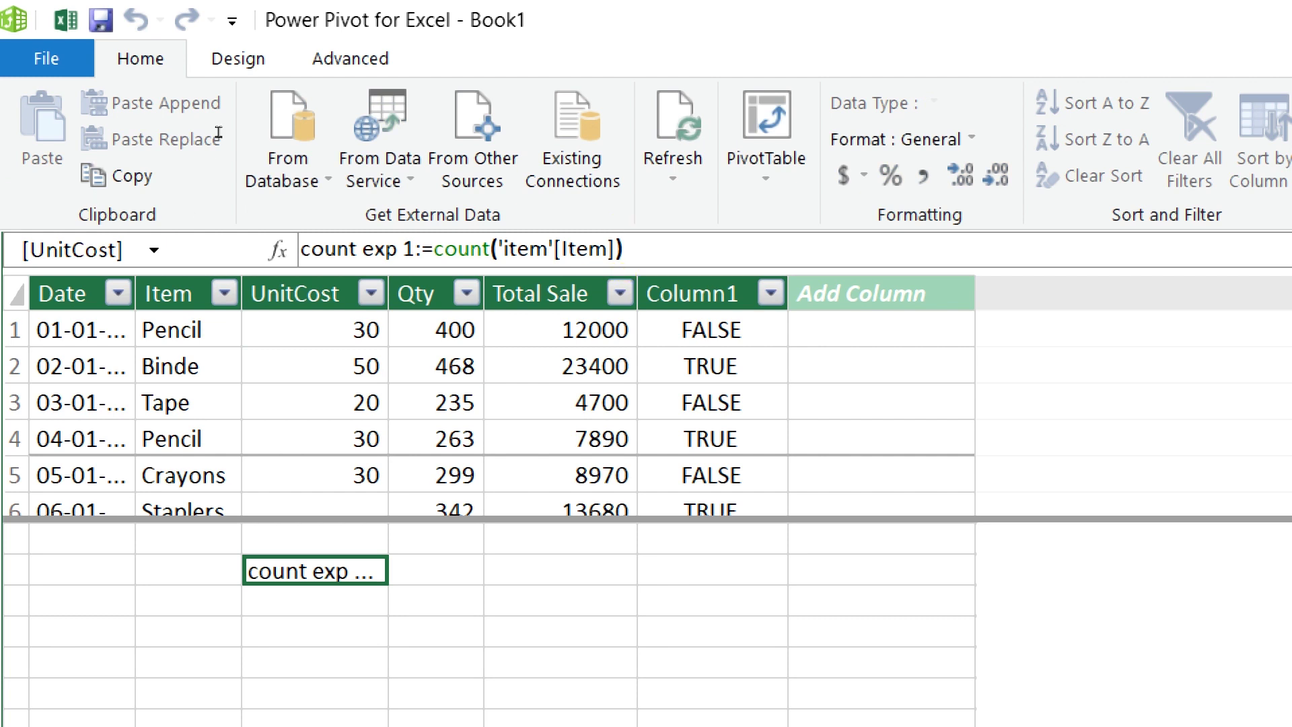
Step: Widen the UnitCost column to fit the measure's result and check it against the last record of the item table
drag(192, 145, 238, 145)
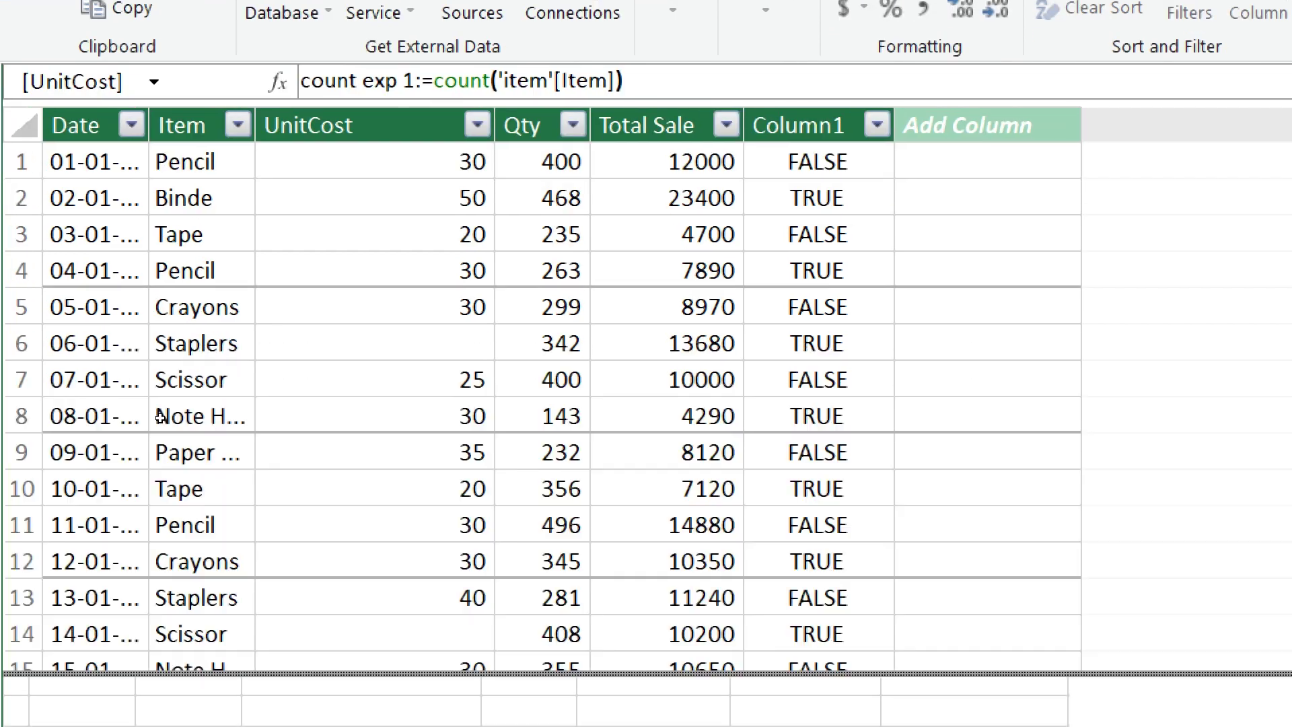
scroll(165, 404, down, 3)
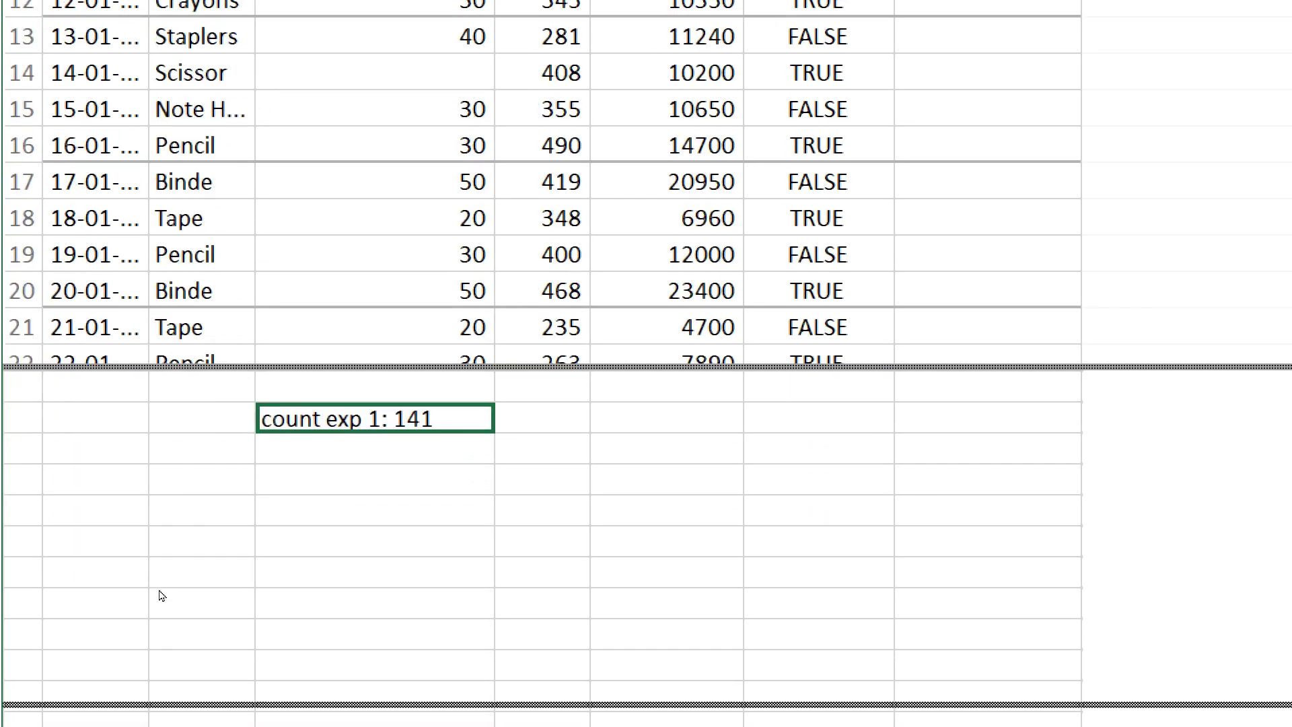
drag(162, 596, 162, 636)
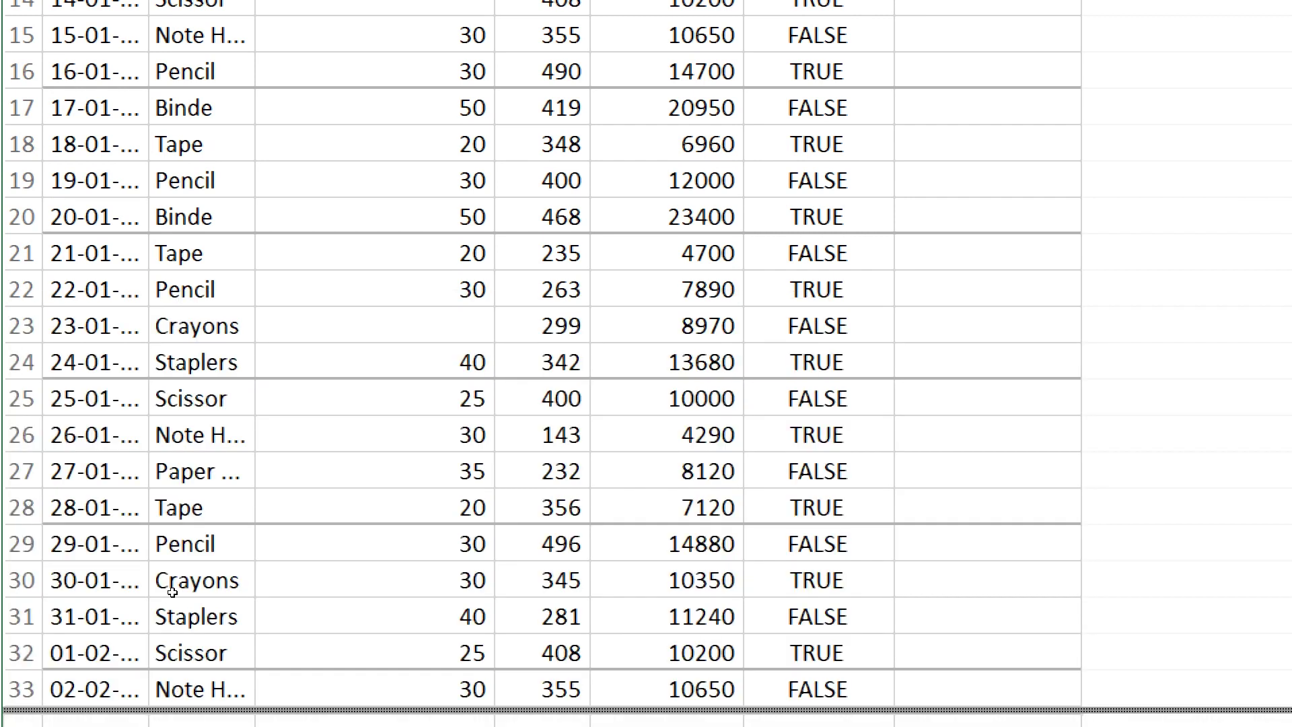
scroll(177, 580, down, 20)
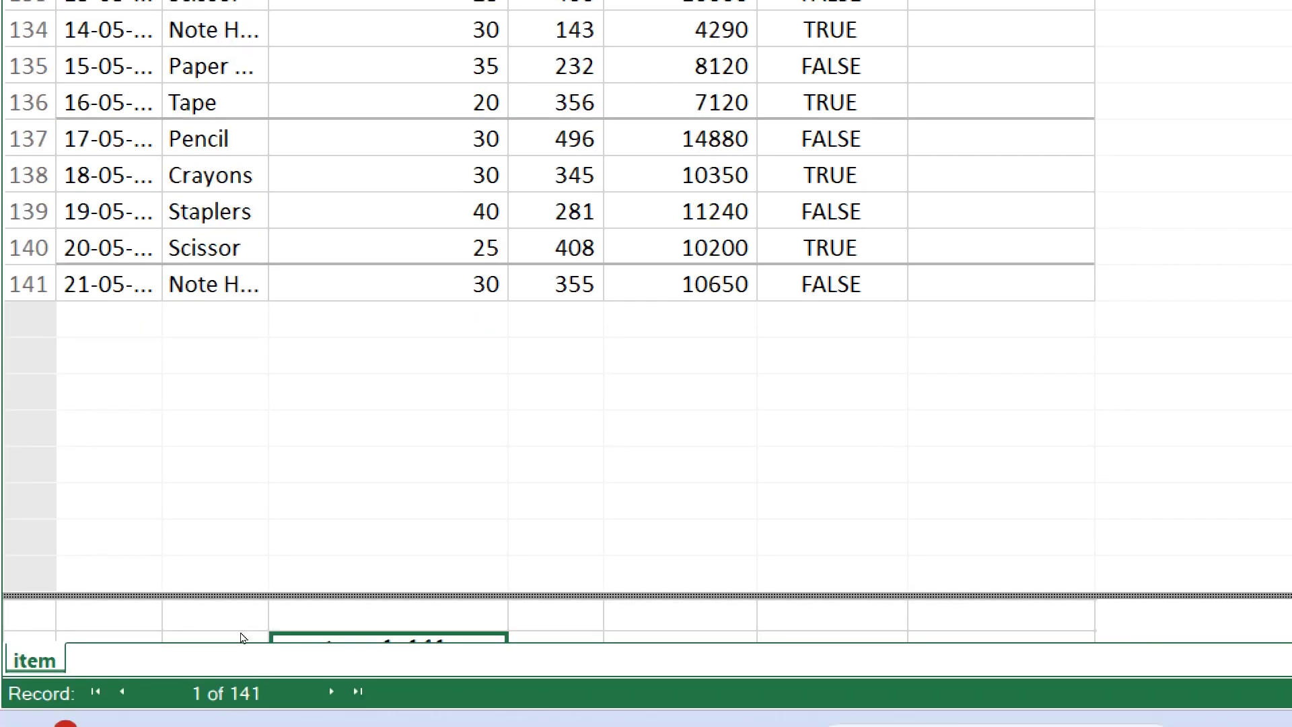
drag(243, 595, 241, 352)
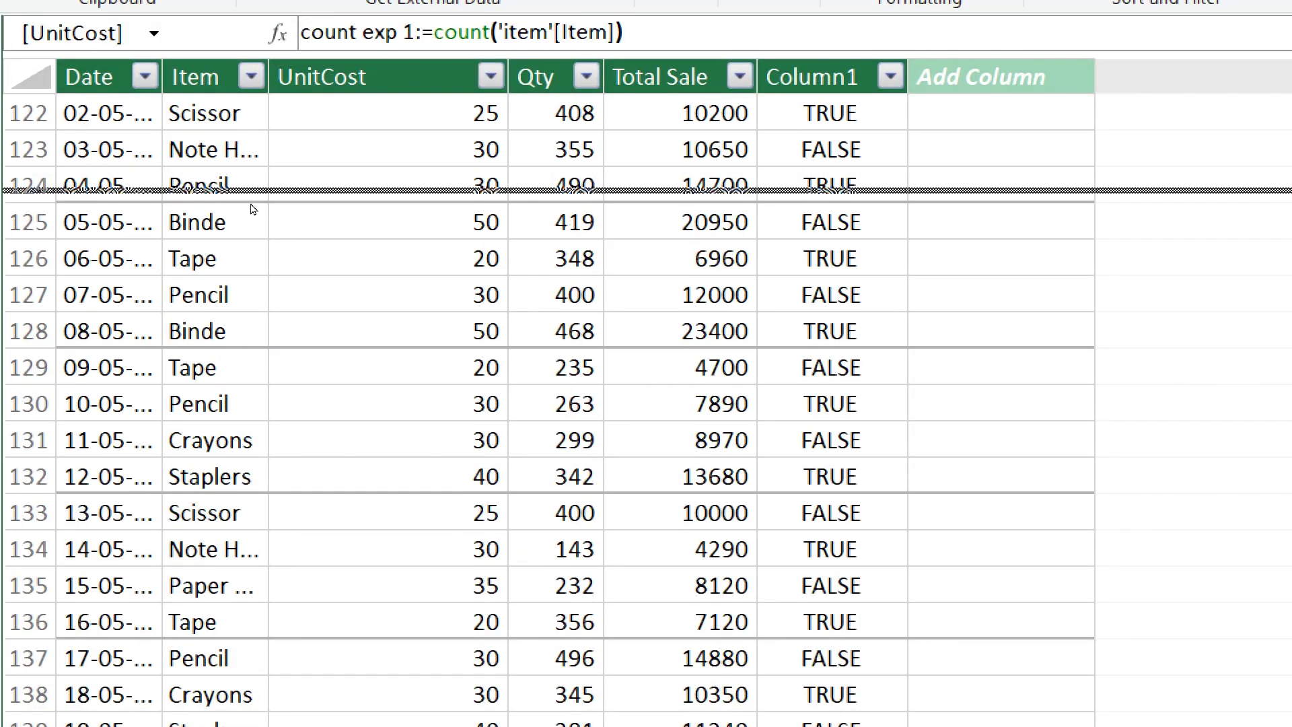
drag(252, 209, 248, 202)
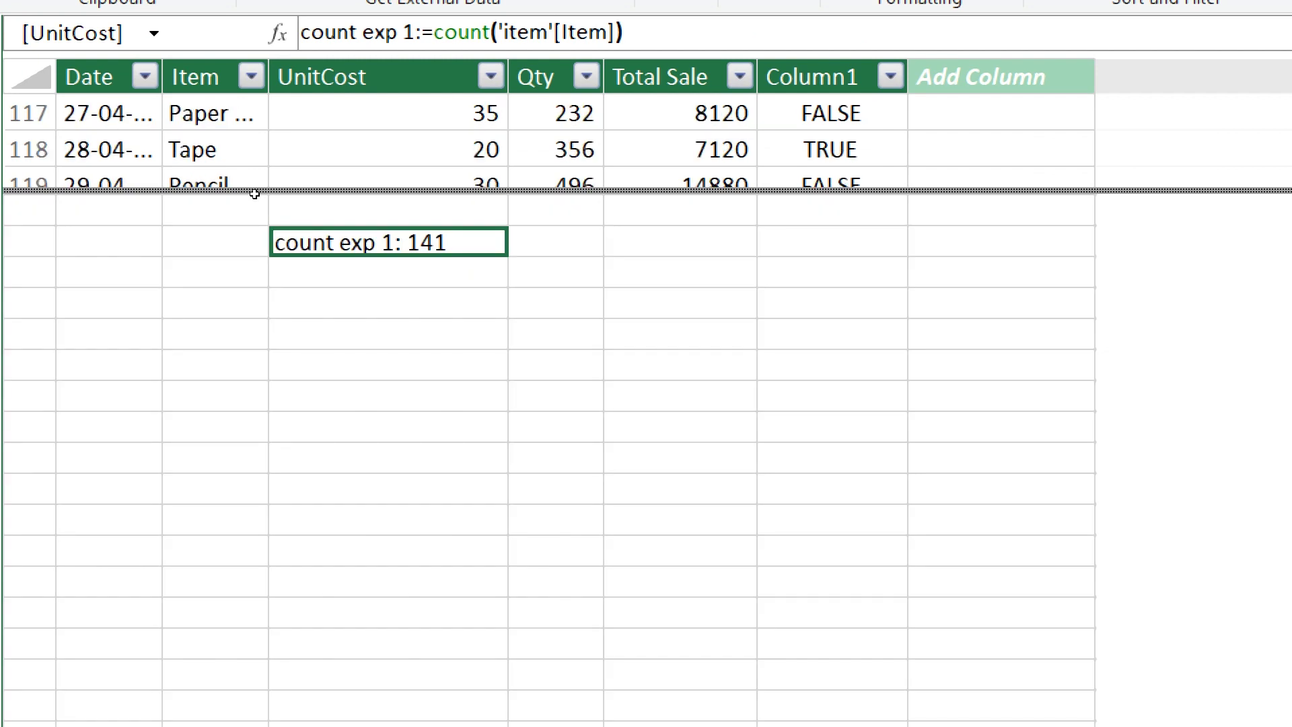
scroll(340, 168, up, 1)
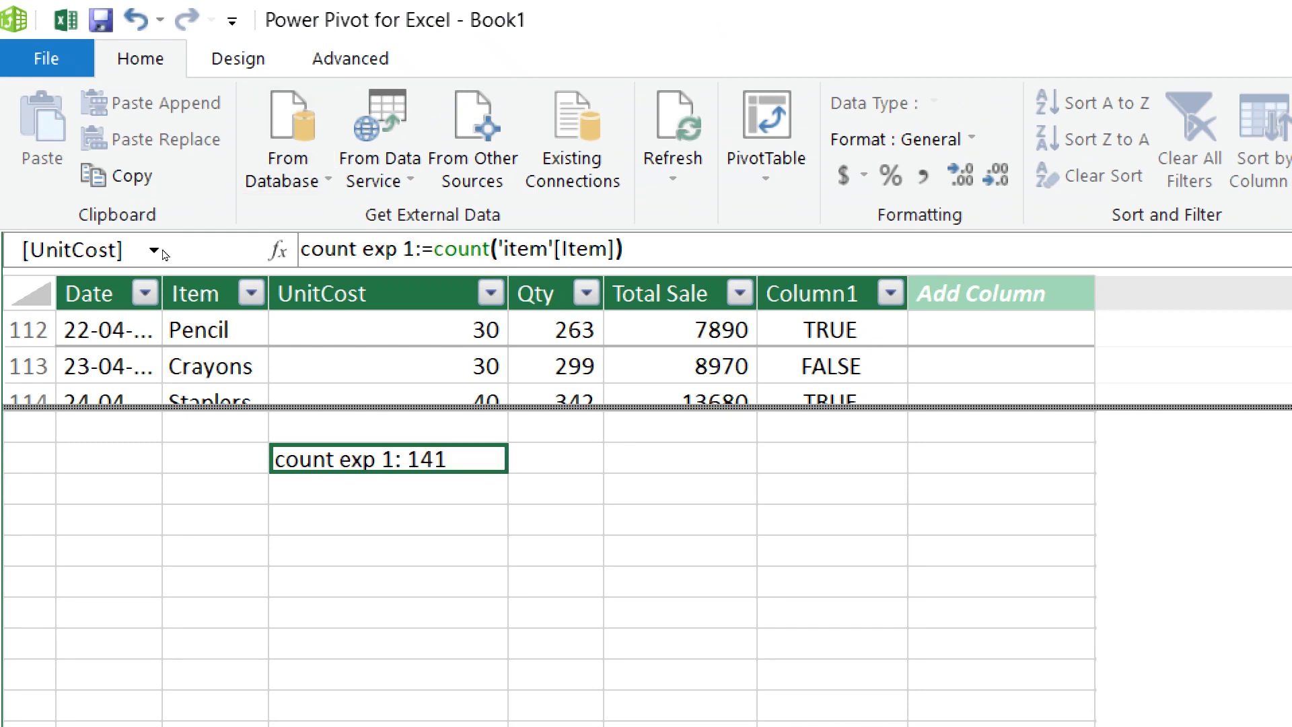
Step: Enlarge the data grid to show five records above the calculation area and recheck the count exp 1 formula
key(Down)
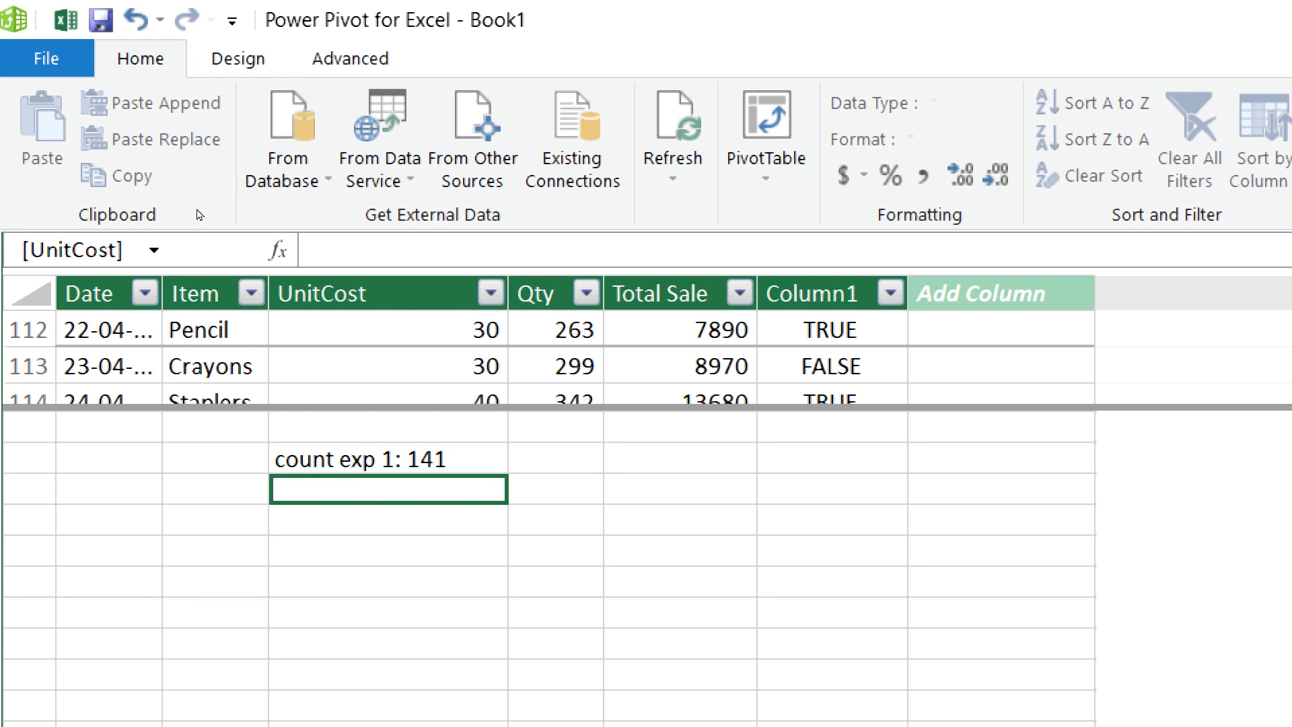
drag(401, 408, 387, 504)
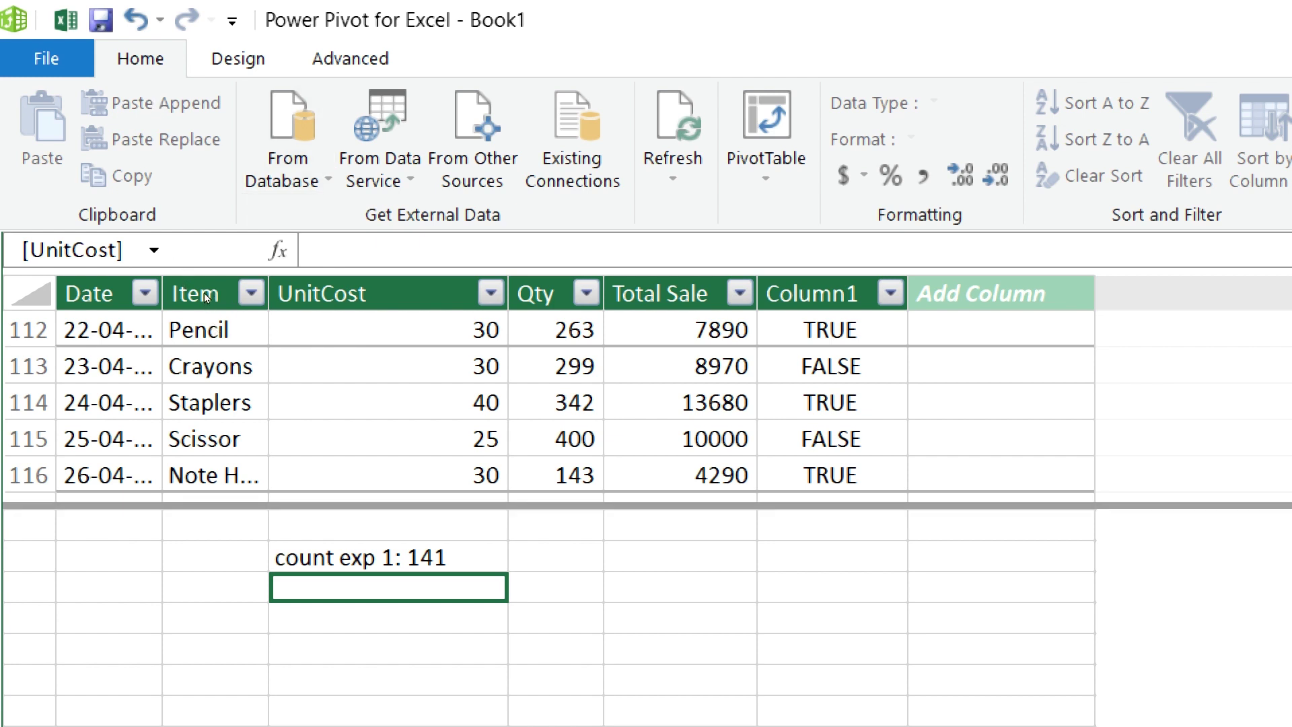
key(Right)
key(Left)
key(Up)
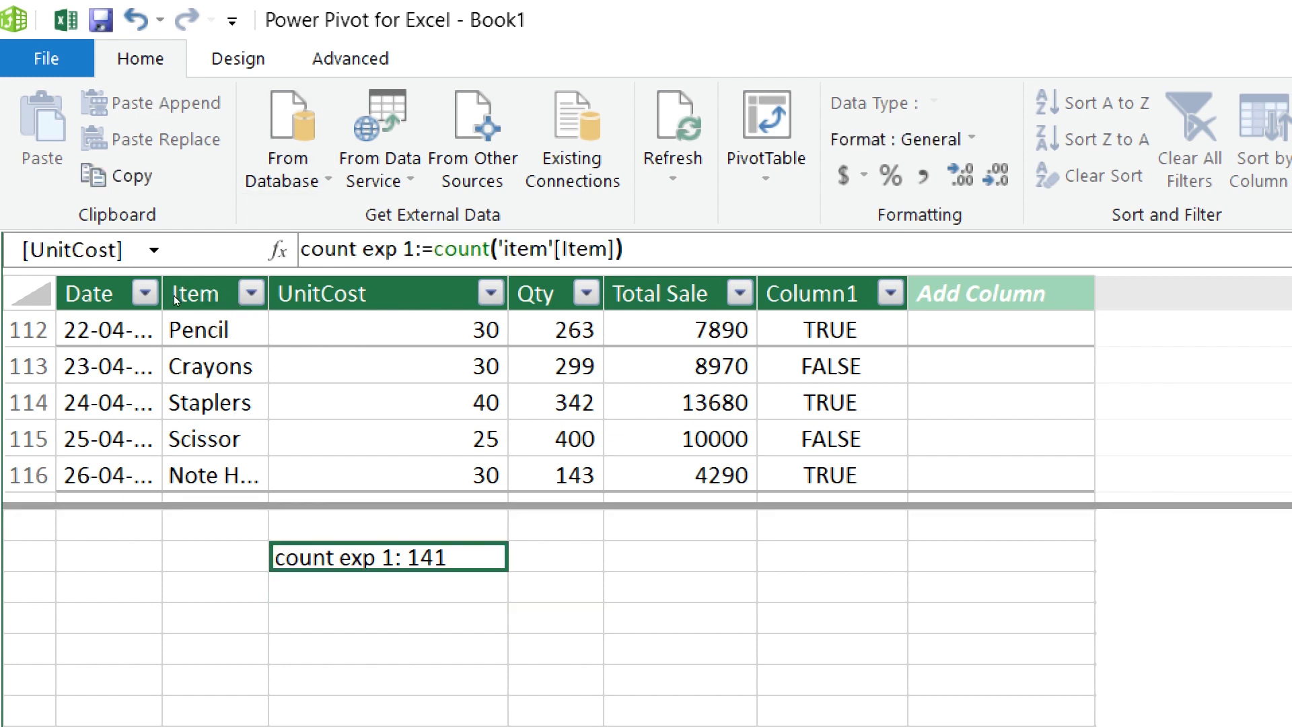
Step: Create the measure count exp2 directly below count exp 1 with the formula =count('item'[UnitCost])
key(Down)
text(c)
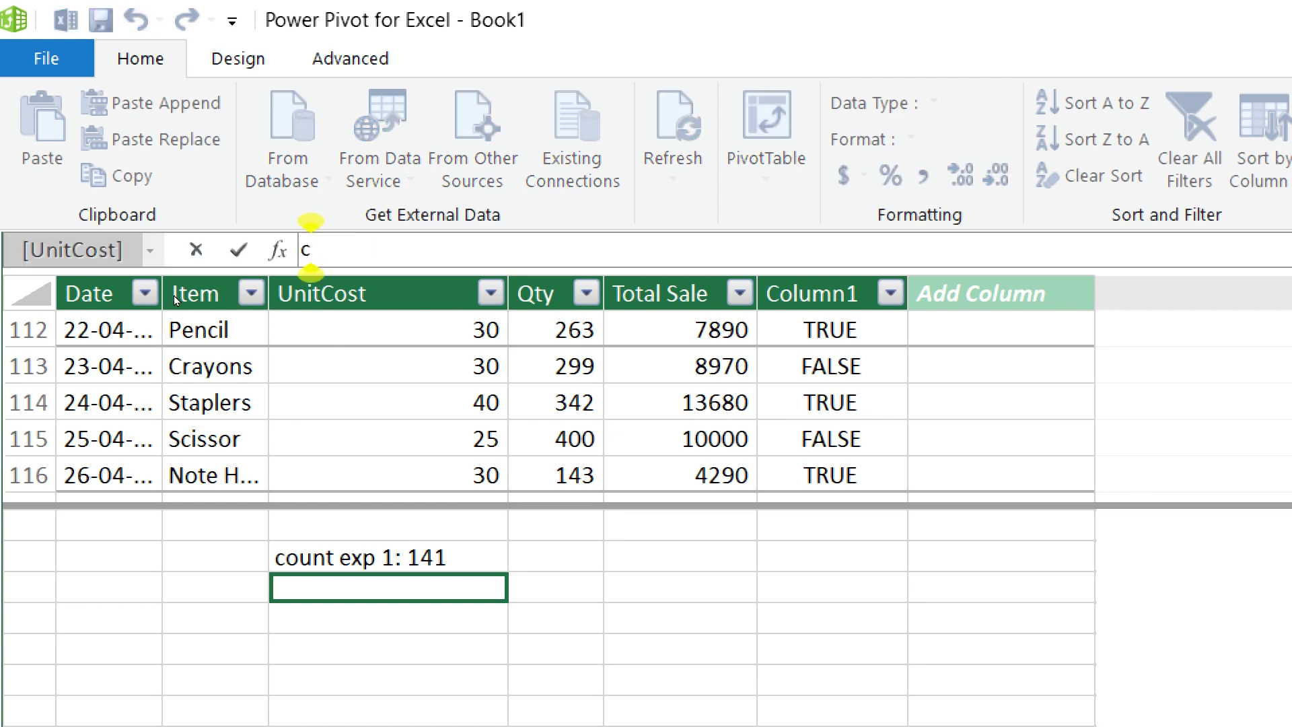
text(oun)
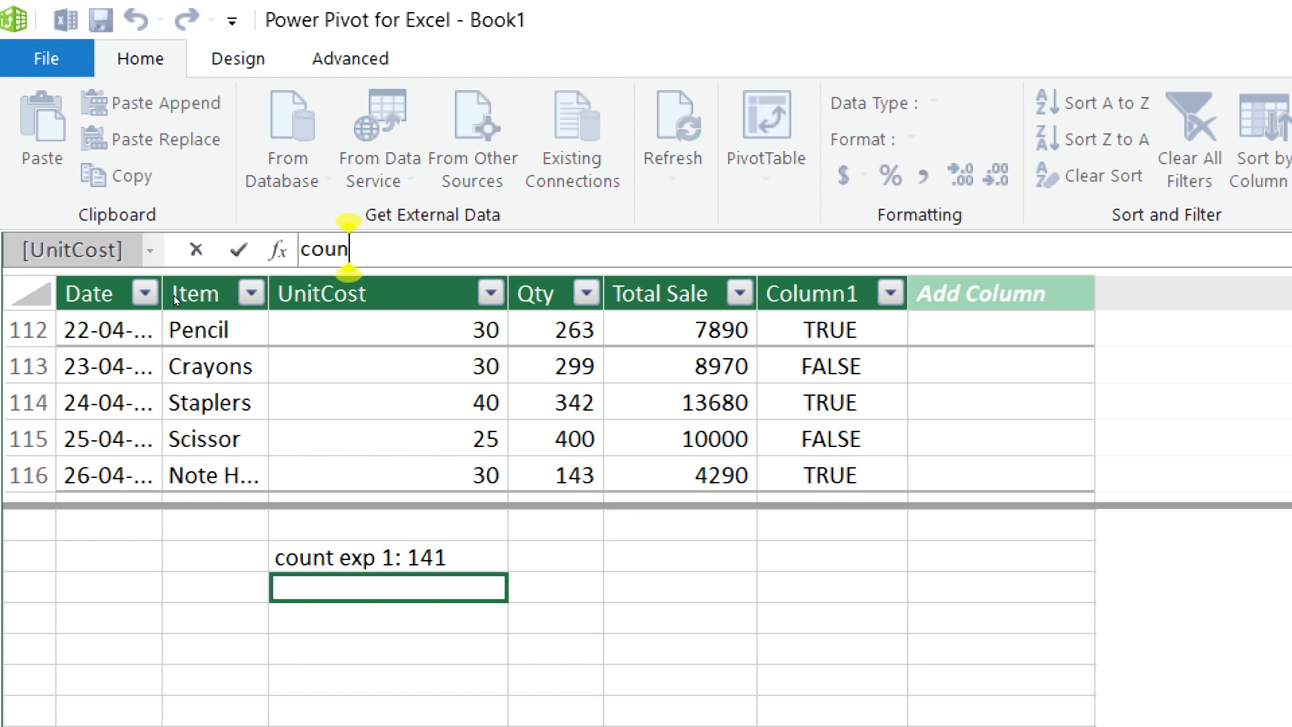
text(t ex)
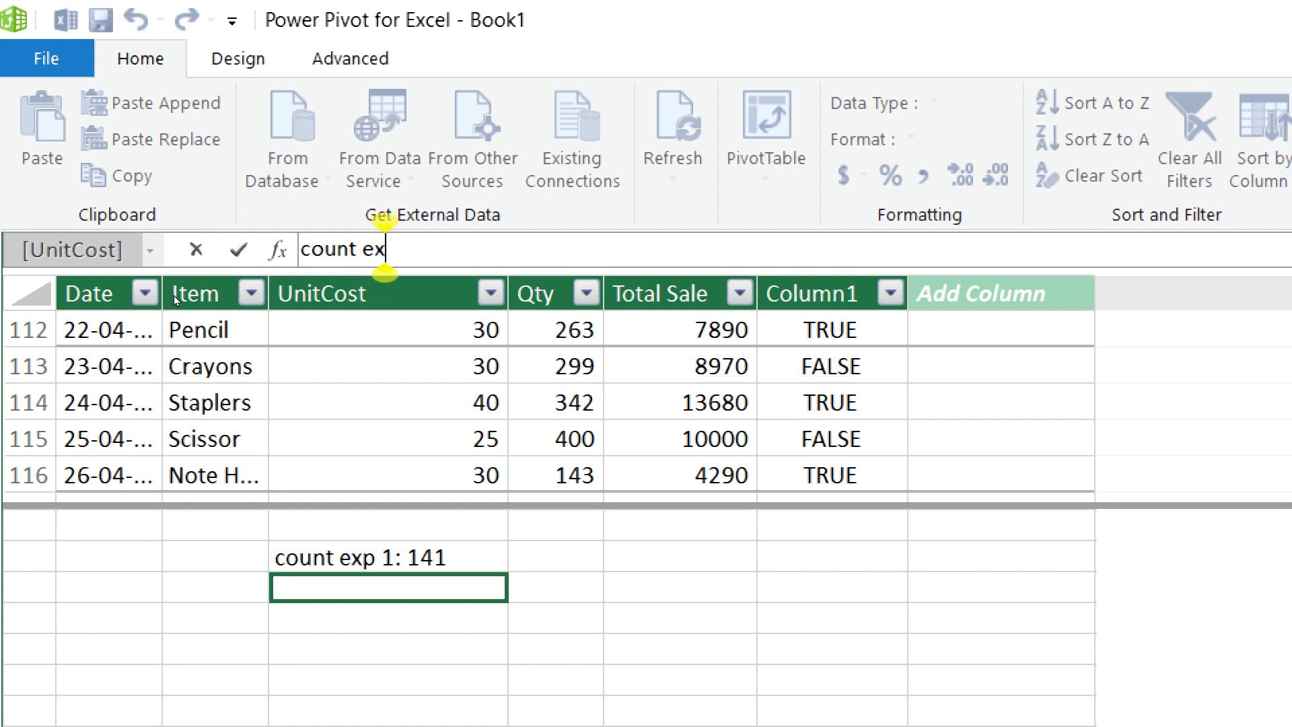
text(p2:)
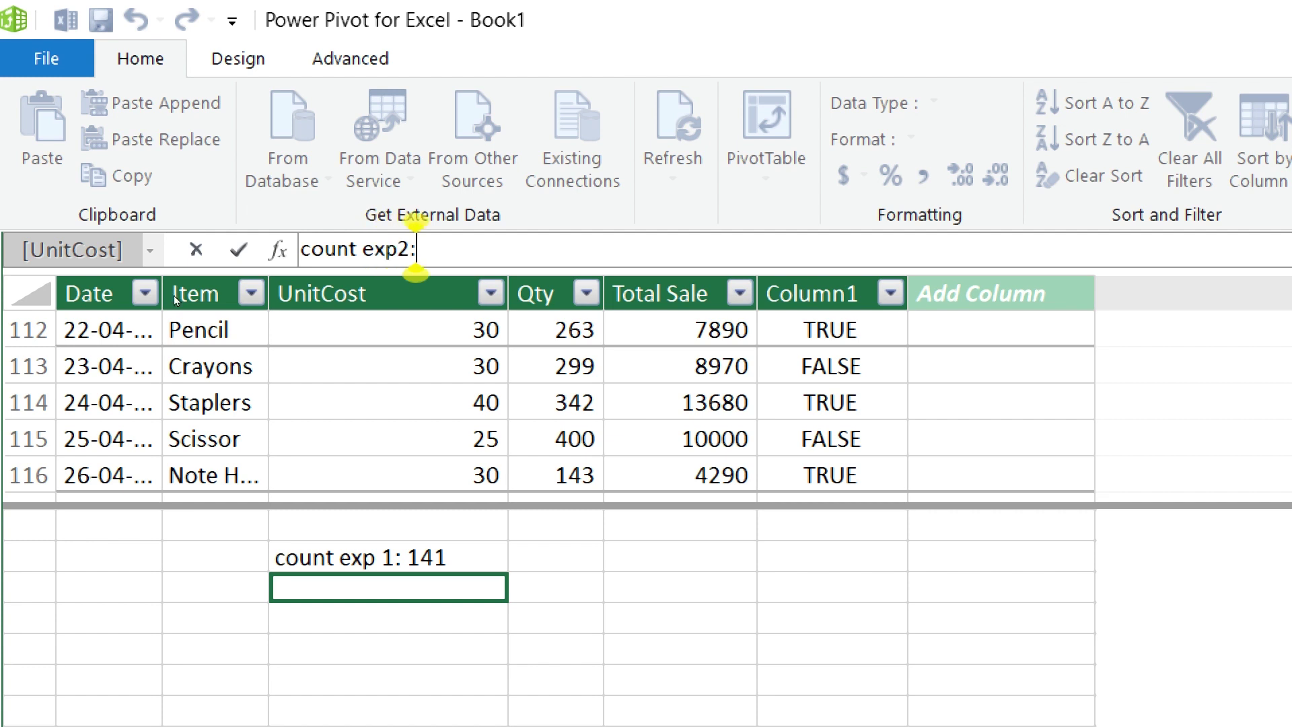
text(=count)
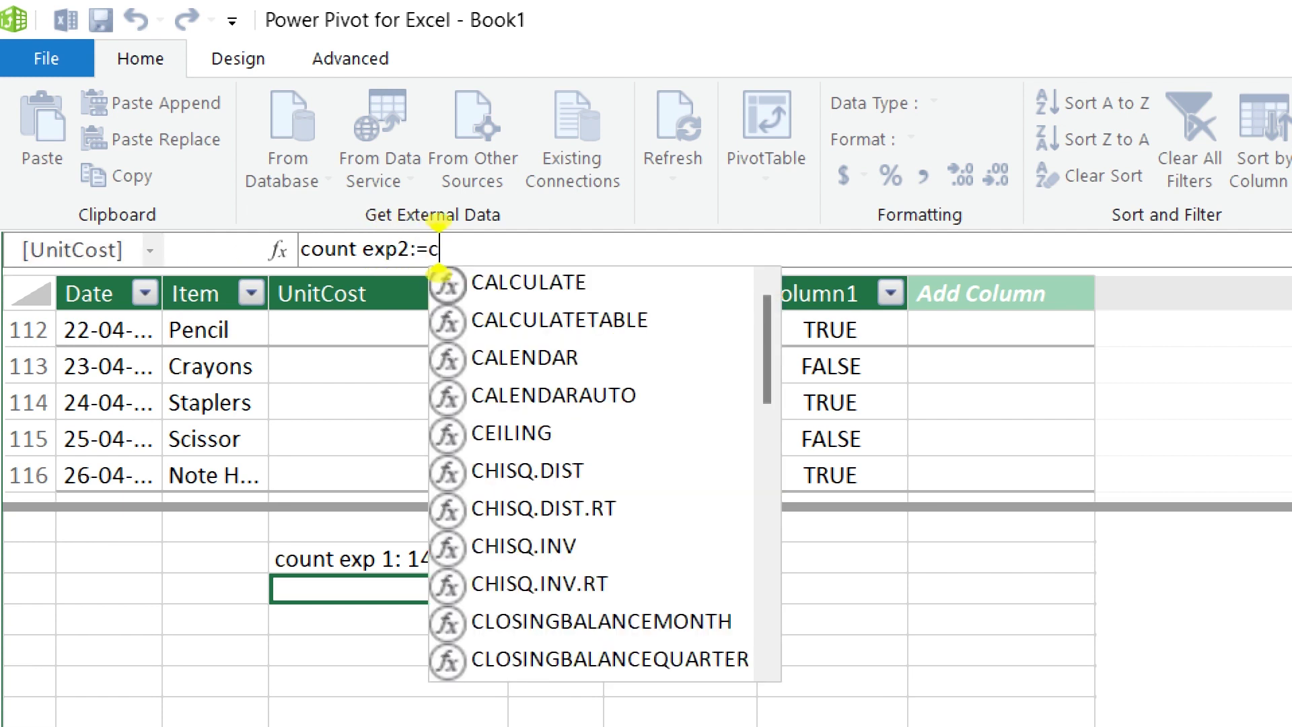
text(()
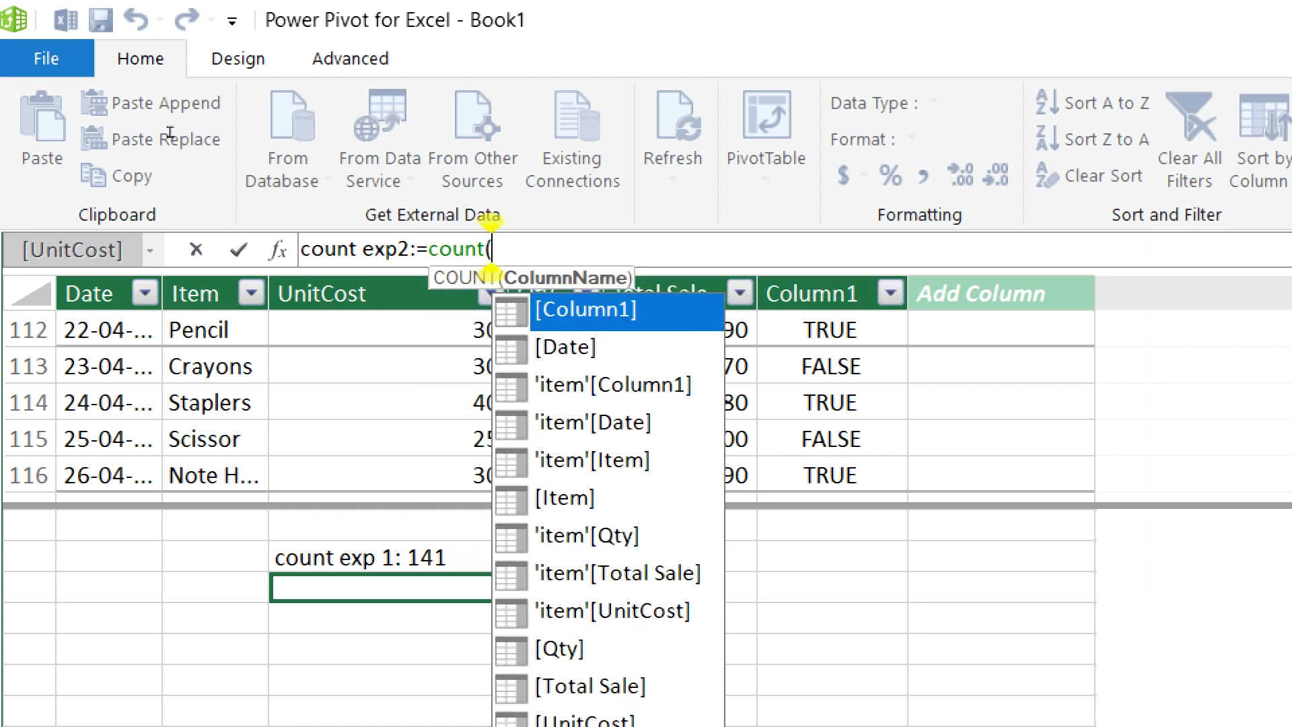
click(339, 334)
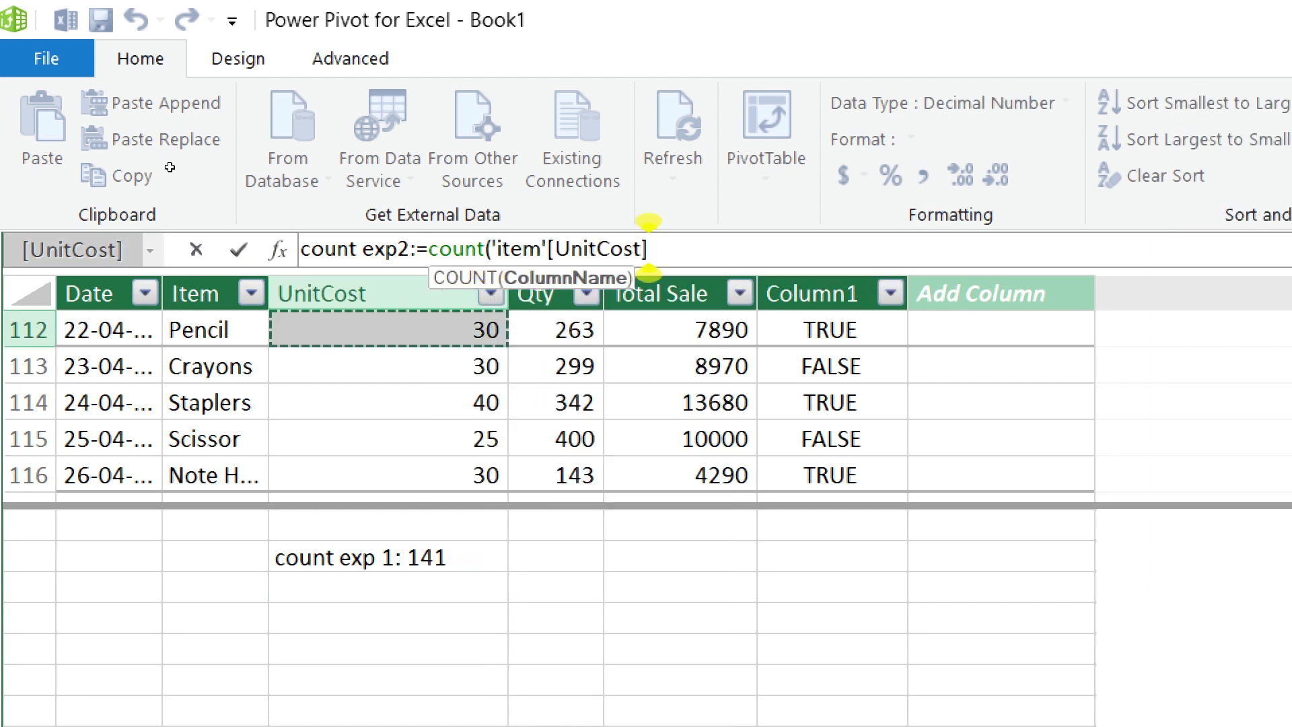
text())
key(Return)
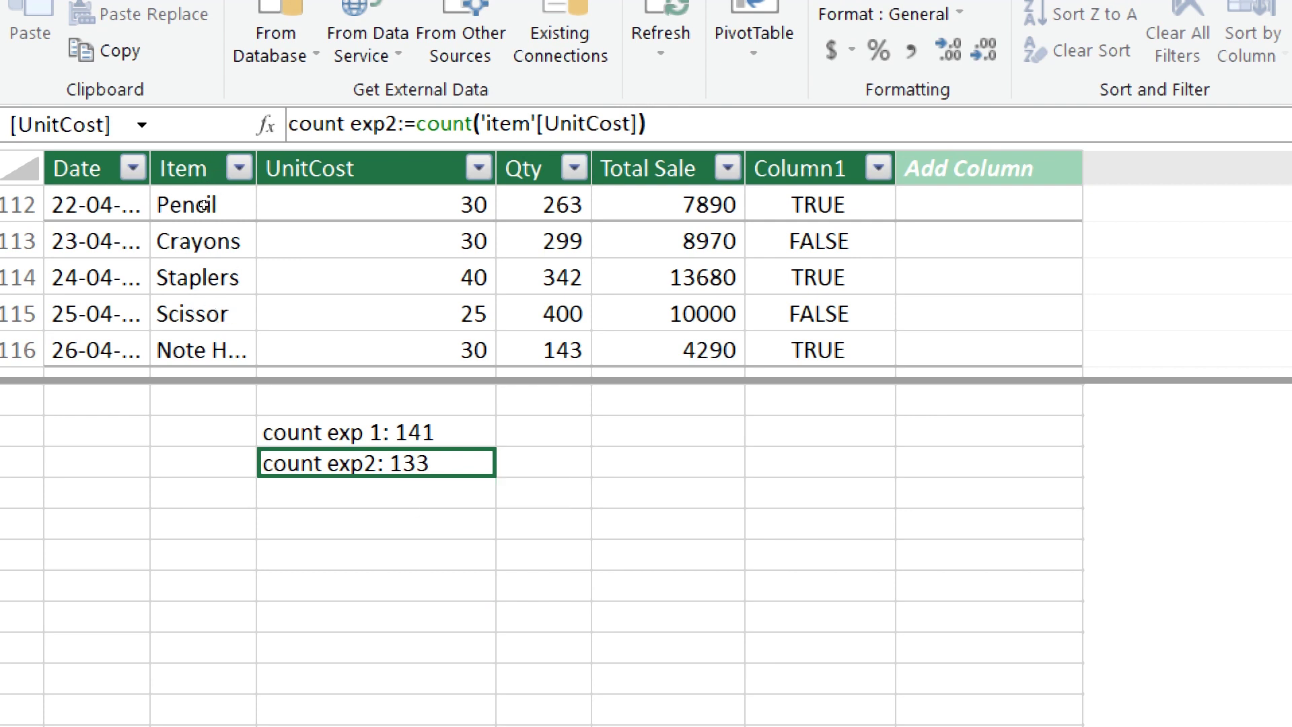
Step: Look through the UnitCost column's records for blank cells and compare them with the count exp2 measure
key(Up)
key(Up)
key(Up)
key(Up)
key(Up)
key(Up)
key(Up)
key(Up)
key(Up)
key(Up)
key(Up)
key(Up)
key(Up)
key(Up)
key(Up)
key(Up)
key(Up)
key(Up)
key(Up)
key(Up)
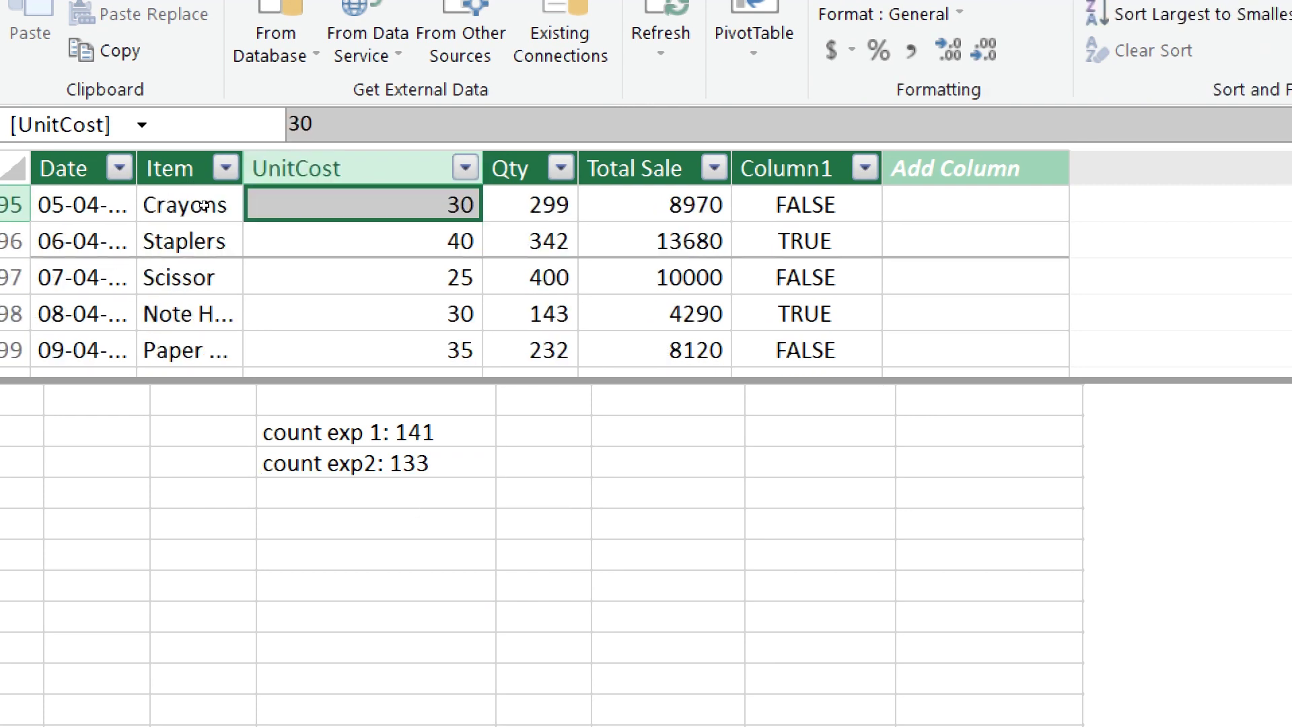
key(Up)
key(Up)
key(Up)
key(Up)
key(Up)
key(Up)
key(Up)
key(Up)
key(Up)
key(Up)
key(Up)
key(Up)
key(Up)
key(Up)
key(Up)
key(Up)
key(Up)
key(Up)
key(Up)
key(Up)
key(Down)
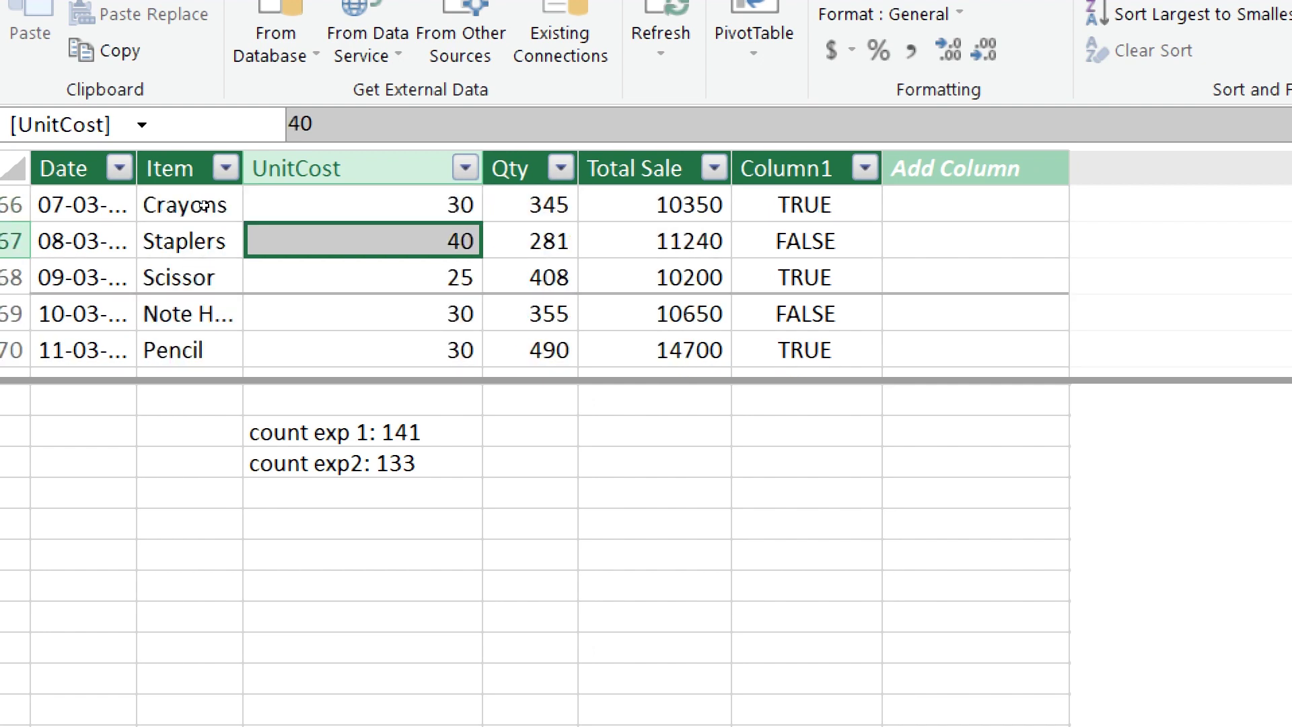
key(Down)
key(Down)
key(Down)
key(Down)
key(Down)
key(Down)
key(Down)
key(Down)
key(Down)
key(Down)
key(Down)
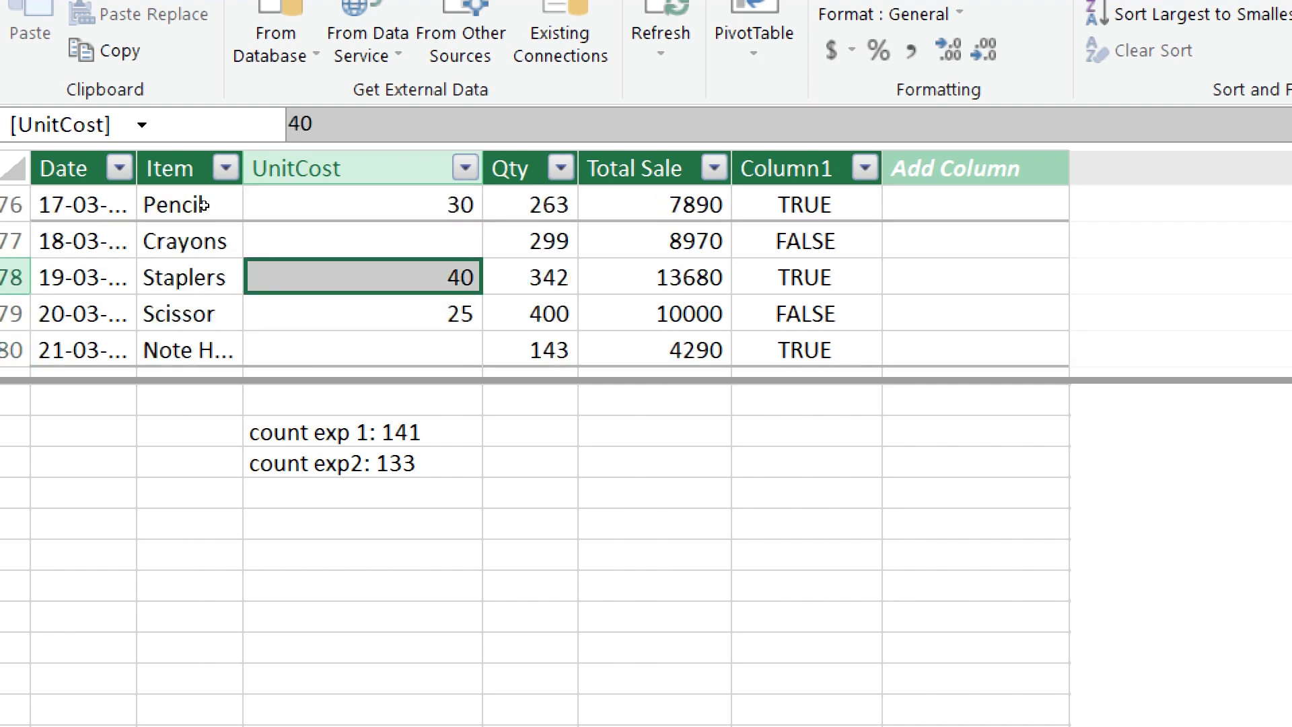
key(Up)
key(Up)
key(Up)
key(Up)
key(Up)
key(Up)
key(Up)
key(Up)
key(Up)
key(Up)
key(Up)
key(Up)
key(Up)
key(Up)
key(Up)
key(Up)
key(Up)
key(Up)
key(Up)
key(Up)
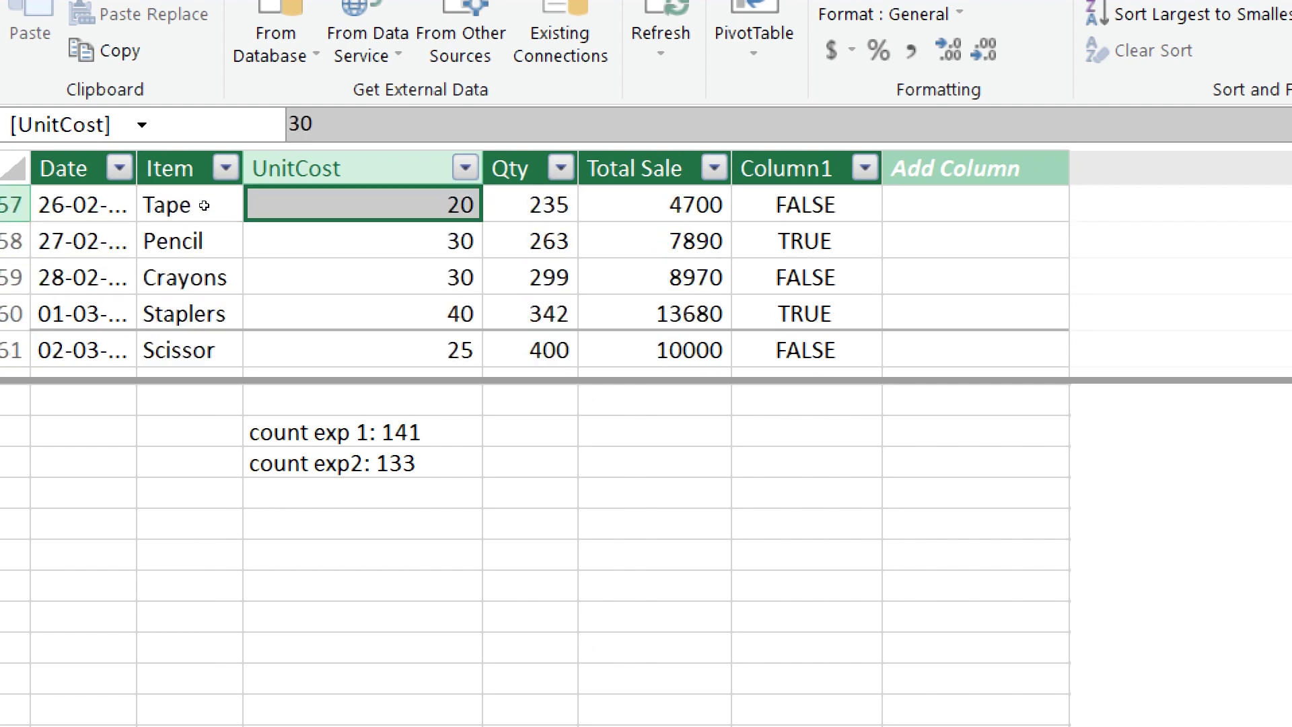
key(Up)
key(Up)
key(Up)
key(Up)
key(Up)
key(Up)
key(Up)
key(Up)
key(Up)
key(Up)
key(Up)
key(Up)
key(Up)
key(Up)
key(Up)
key(Up)
key(Up)
key(Up)
key(Up)
key(Up)
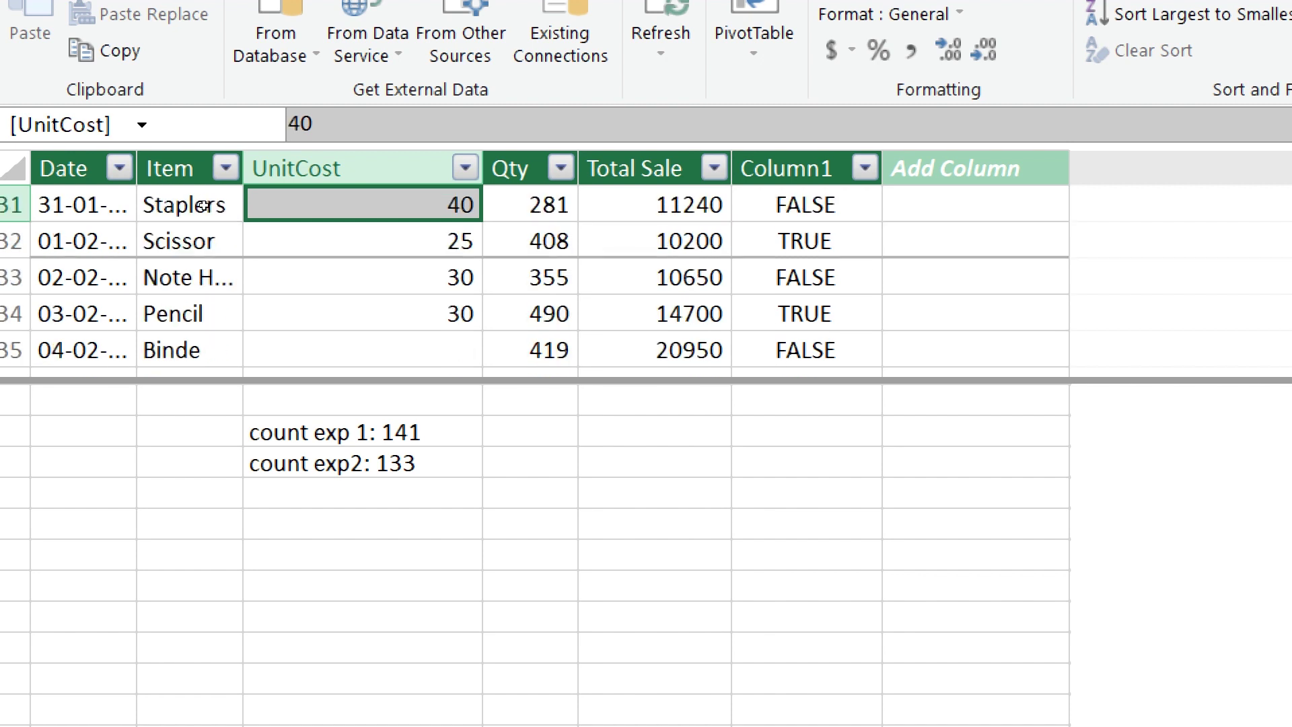
click(338, 463)
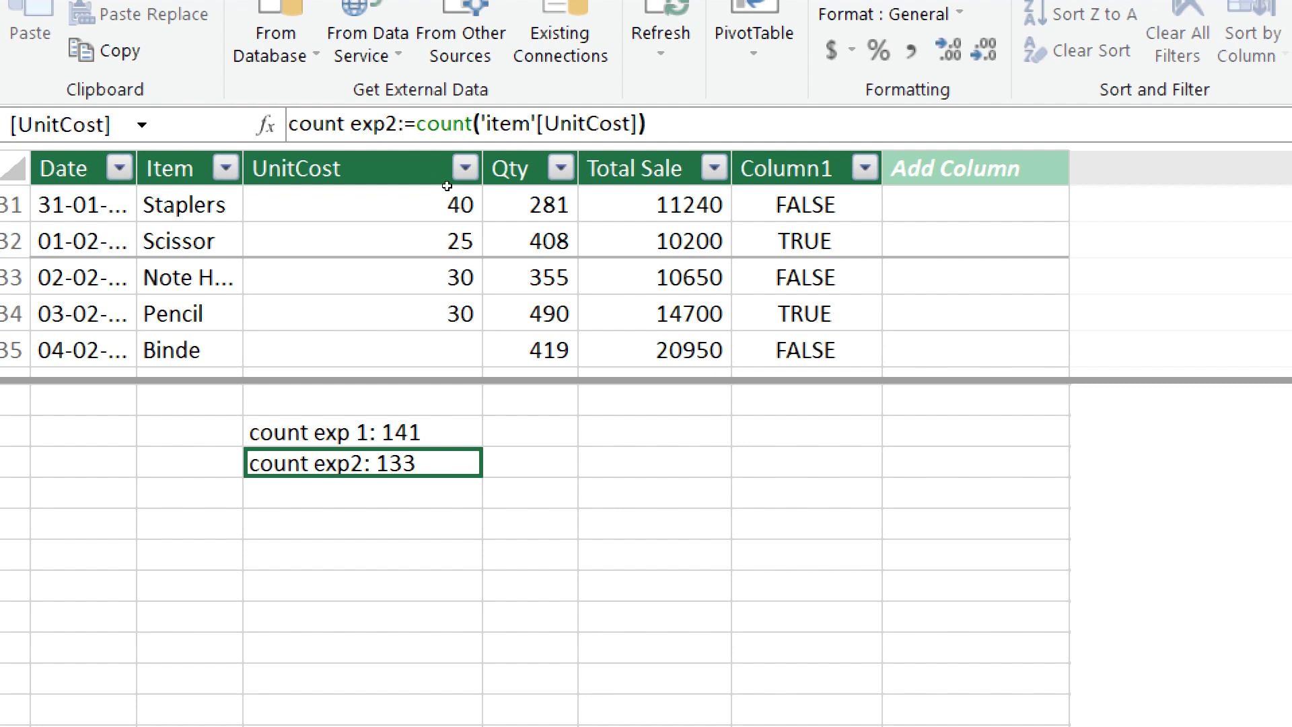
Step: Examine the TRUE/FALSE values in the Column1 records of the item table
click(805, 277)
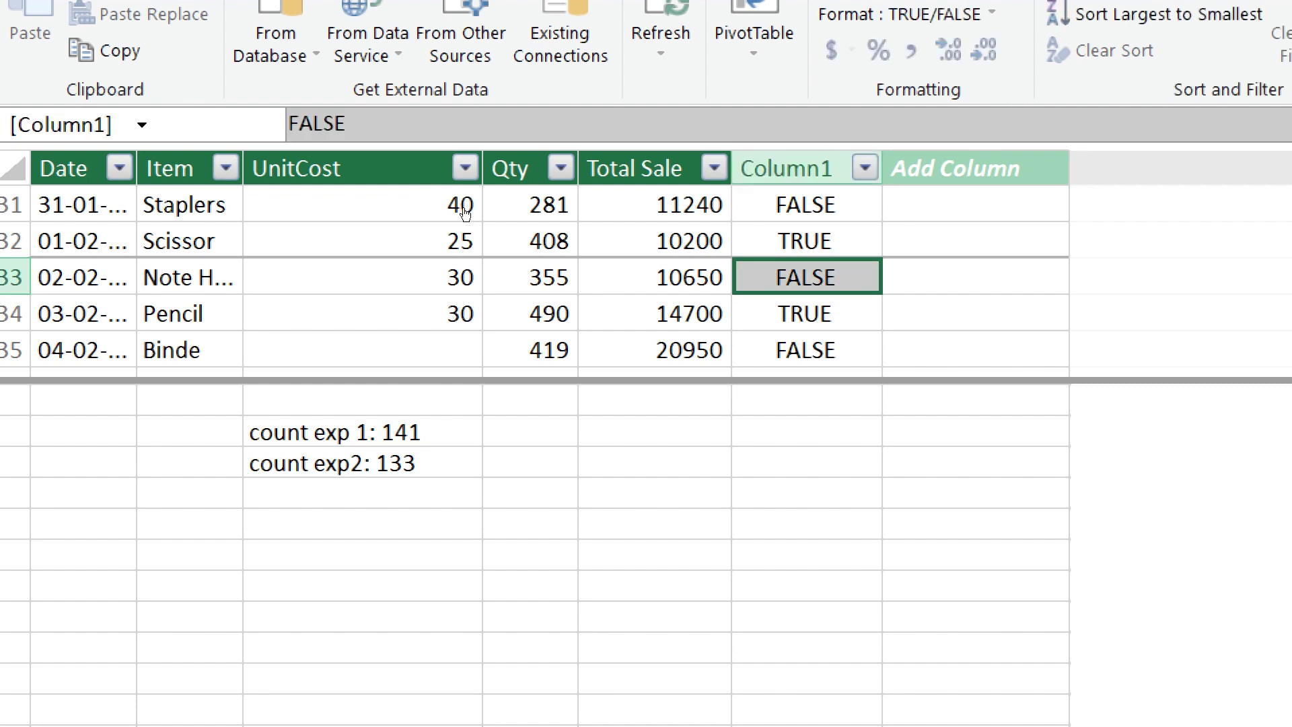
key(Up)
key(Up)
key(Up)
key(Up)
key(Up)
key(Up)
key(Up)
key(Up)
key(Up)
key(Up)
key(Up)
key(Up)
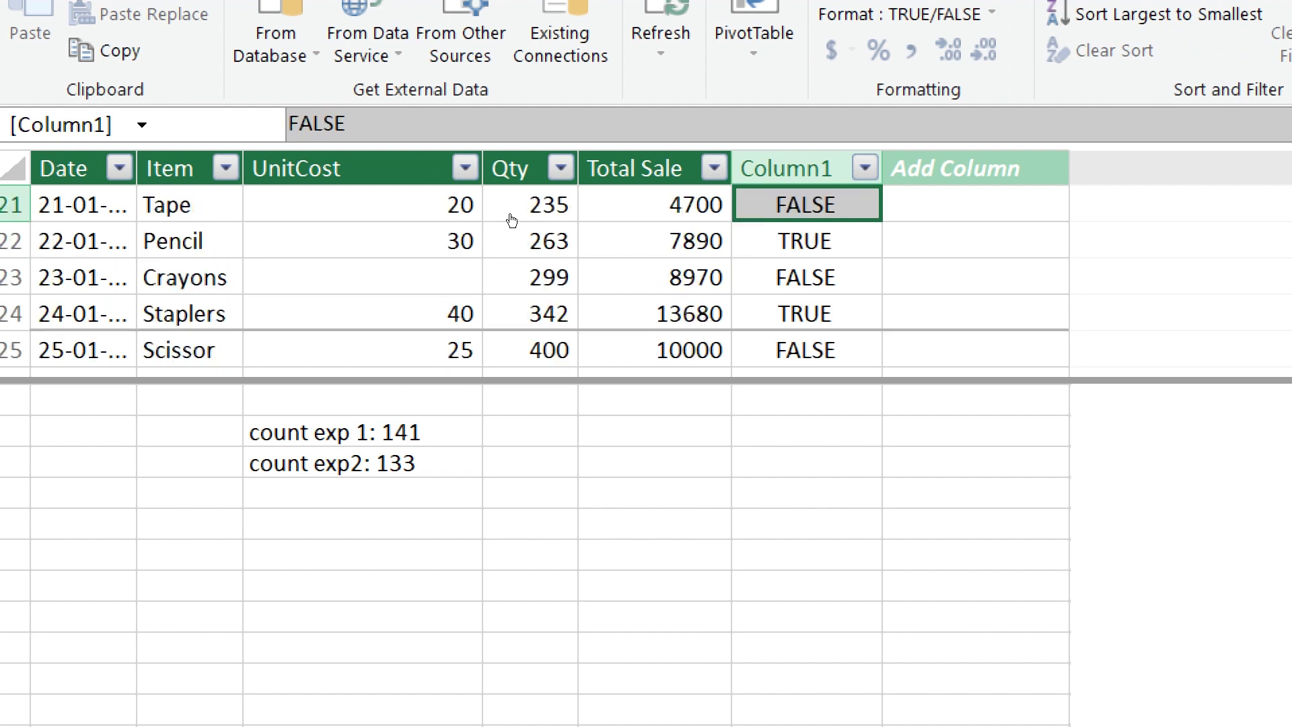
key(Down)
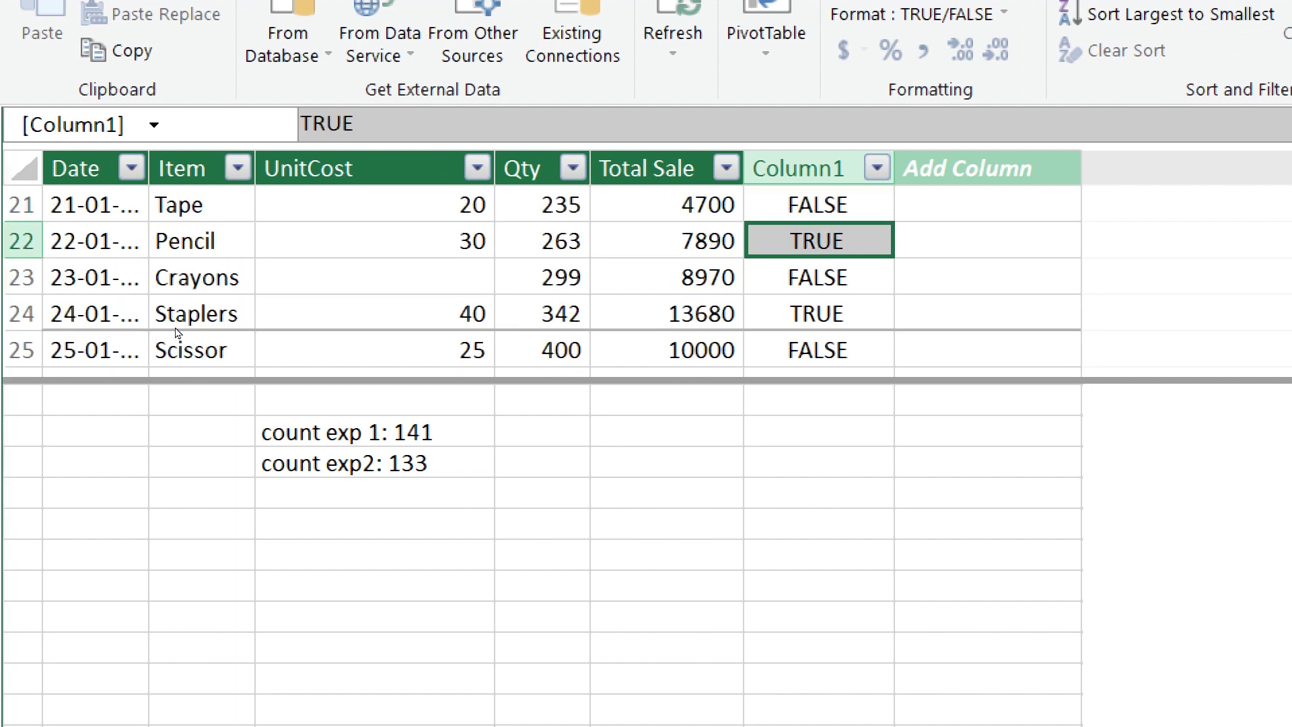
Step: Create the measure count exp3 directly below count exp2 with the formula =count('item'[Column1])
click(362, 493)
text(cou)
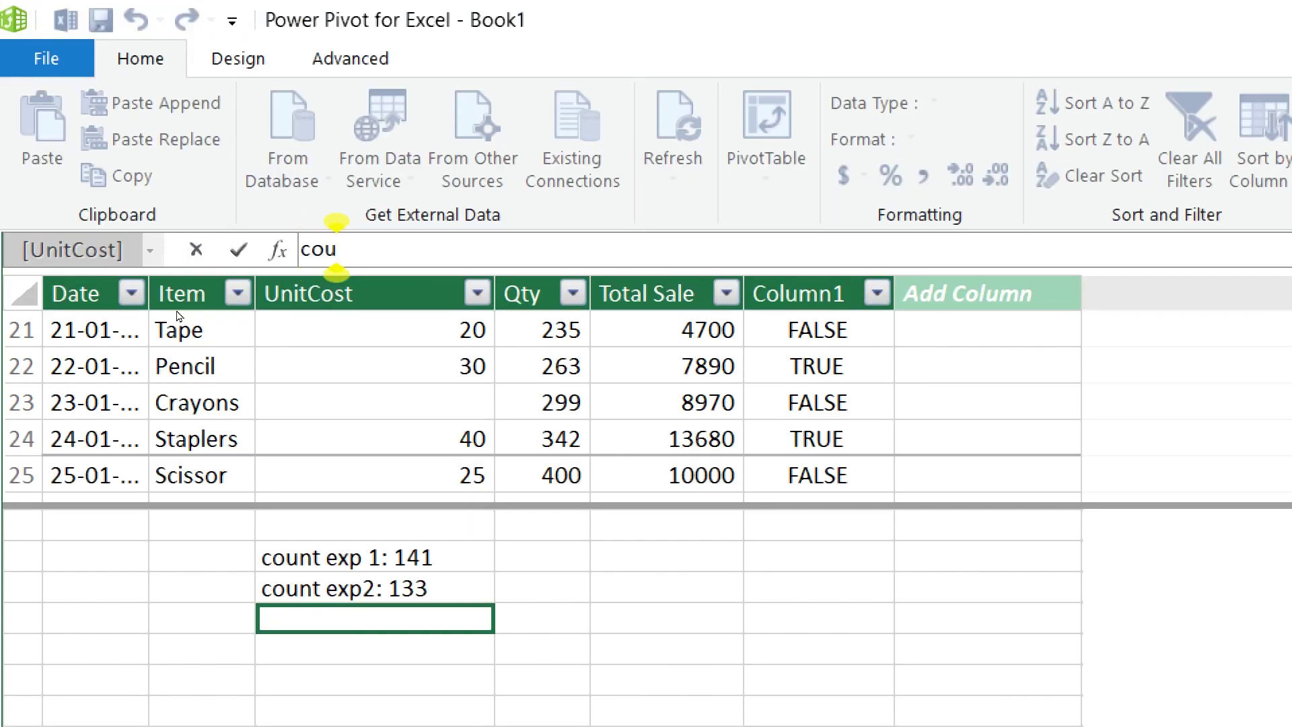
text(nt e)
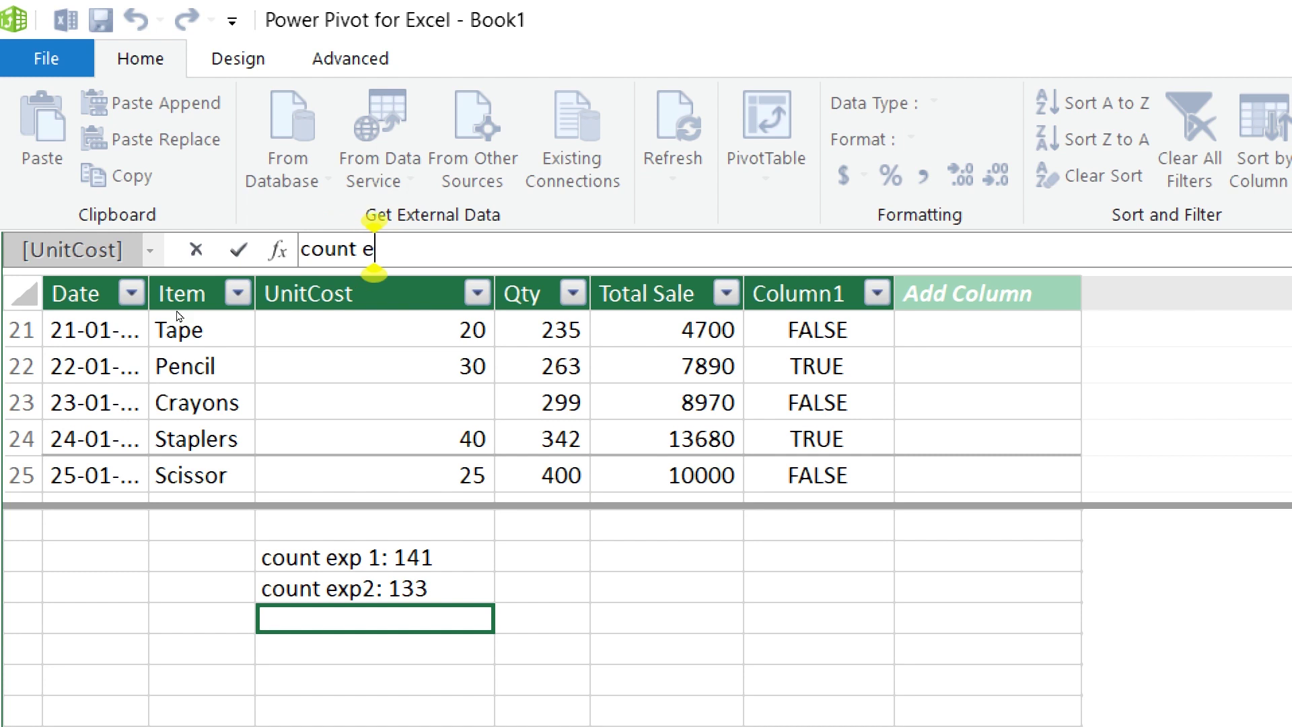
text(xp3)
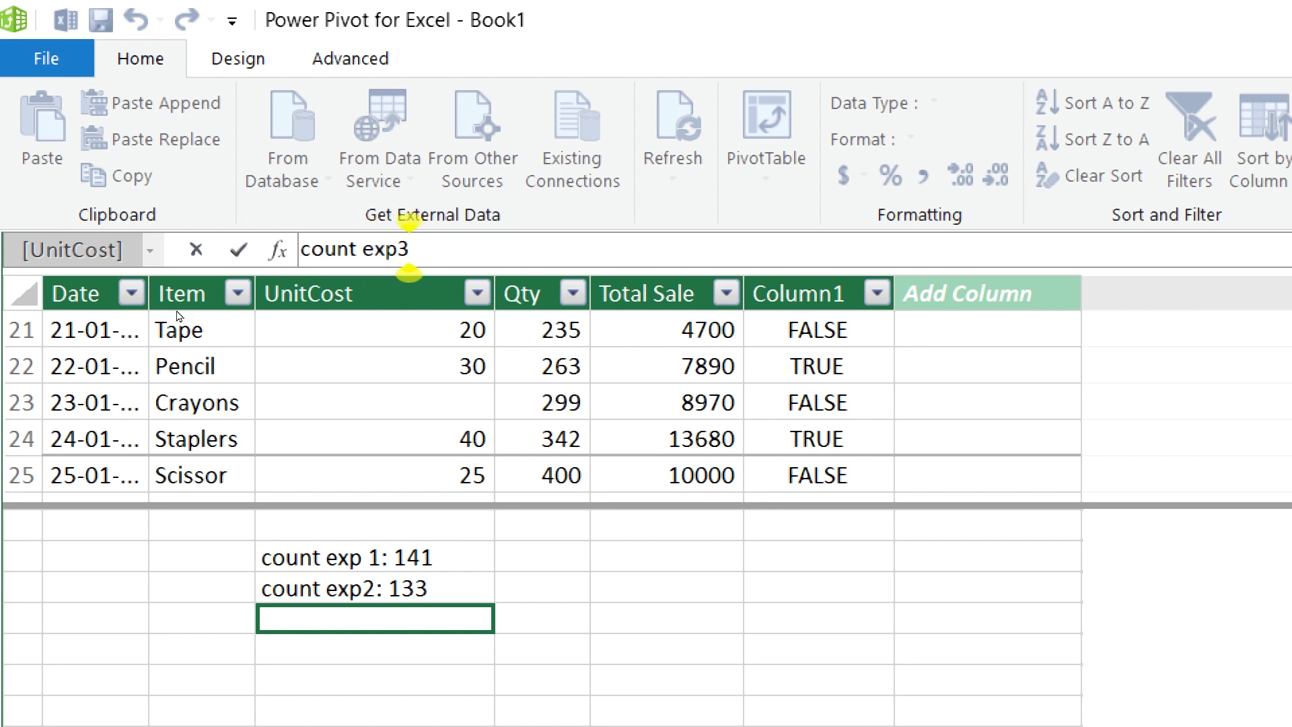
text(:=)
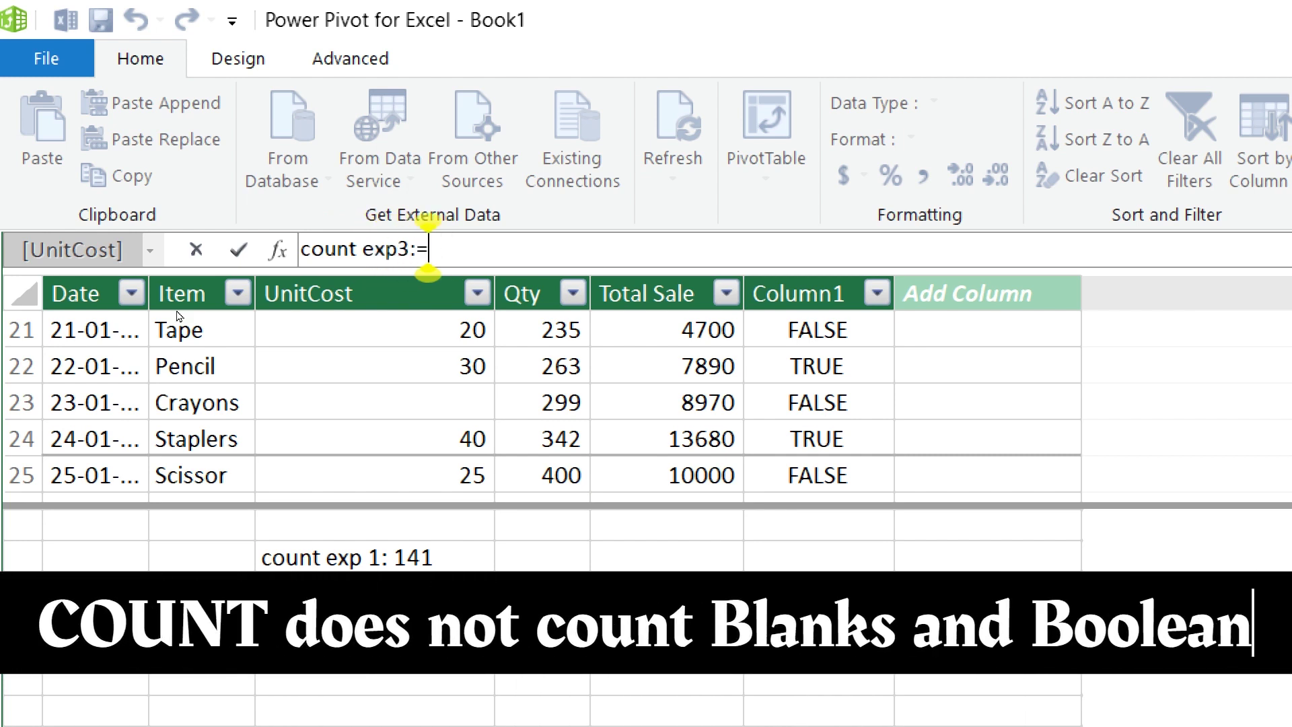
text(count)
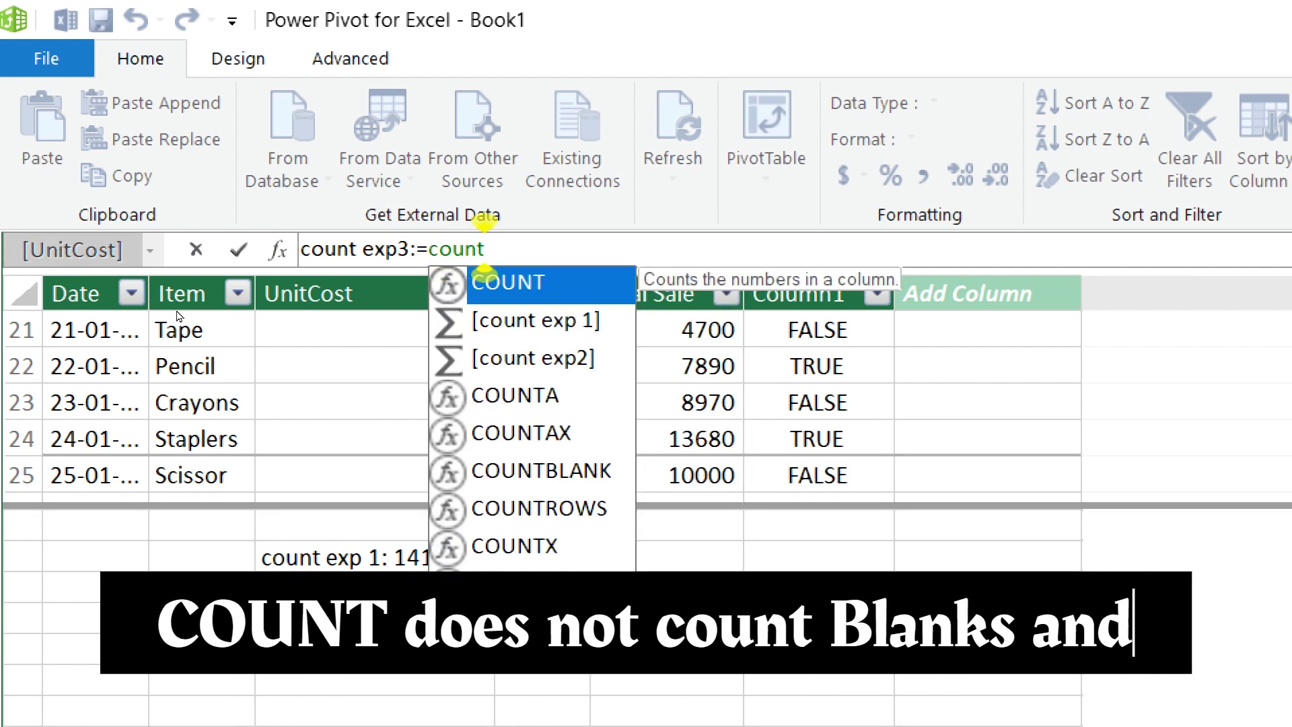
text(()
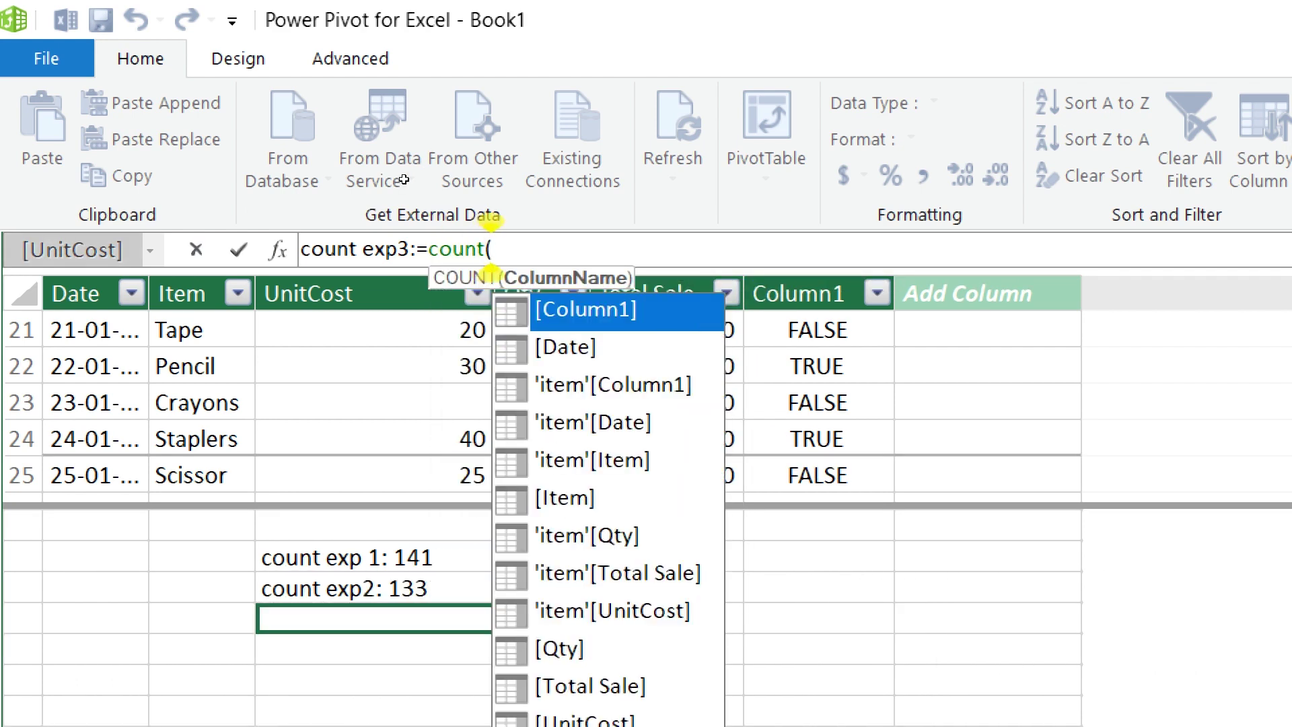
text('item'[Column1])
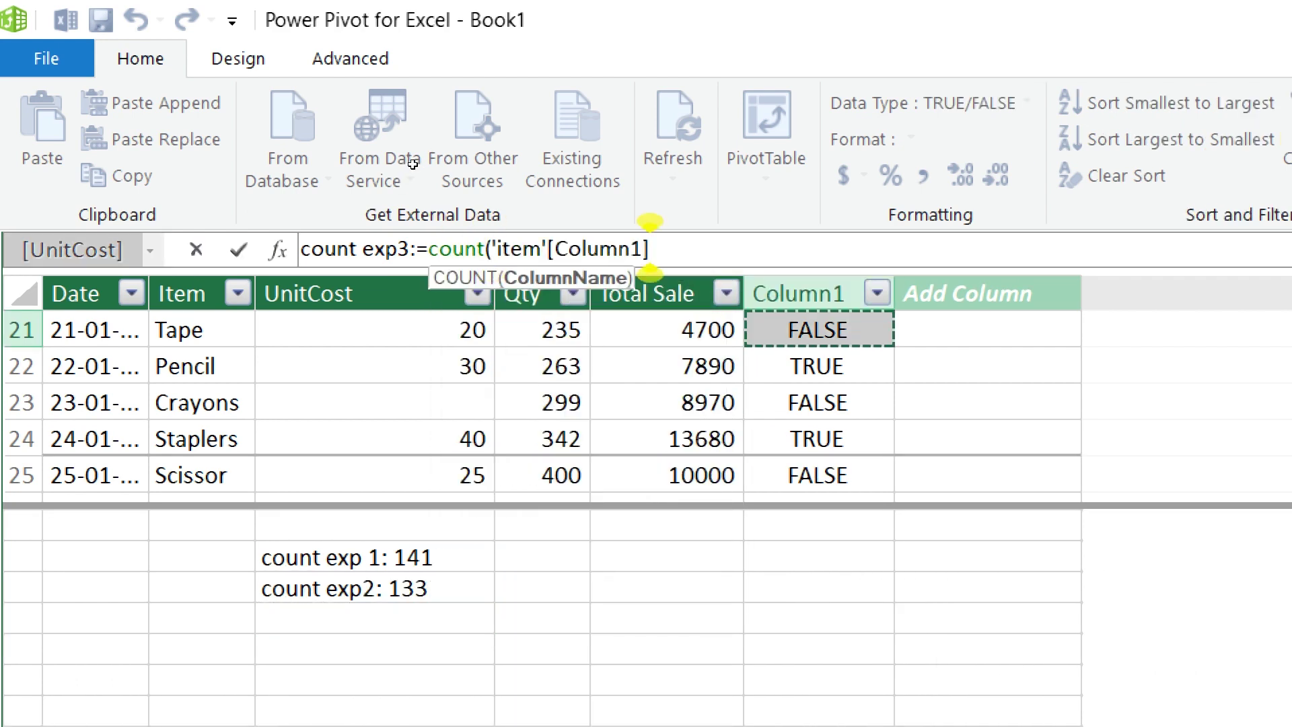
text())
key(Return)
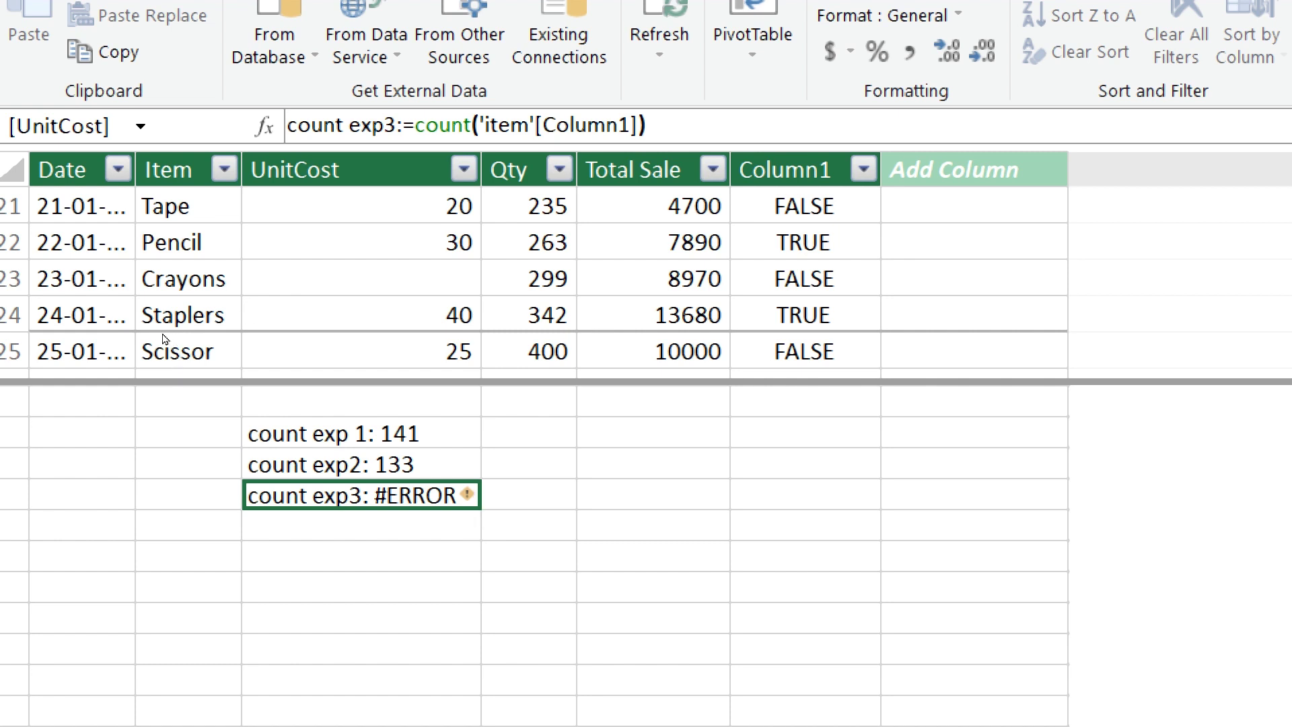
Step: Create the measure conutaexp 1 two rows below count exp3 with the formula =counta('item'[Column1])
key(Down)
key(Down)
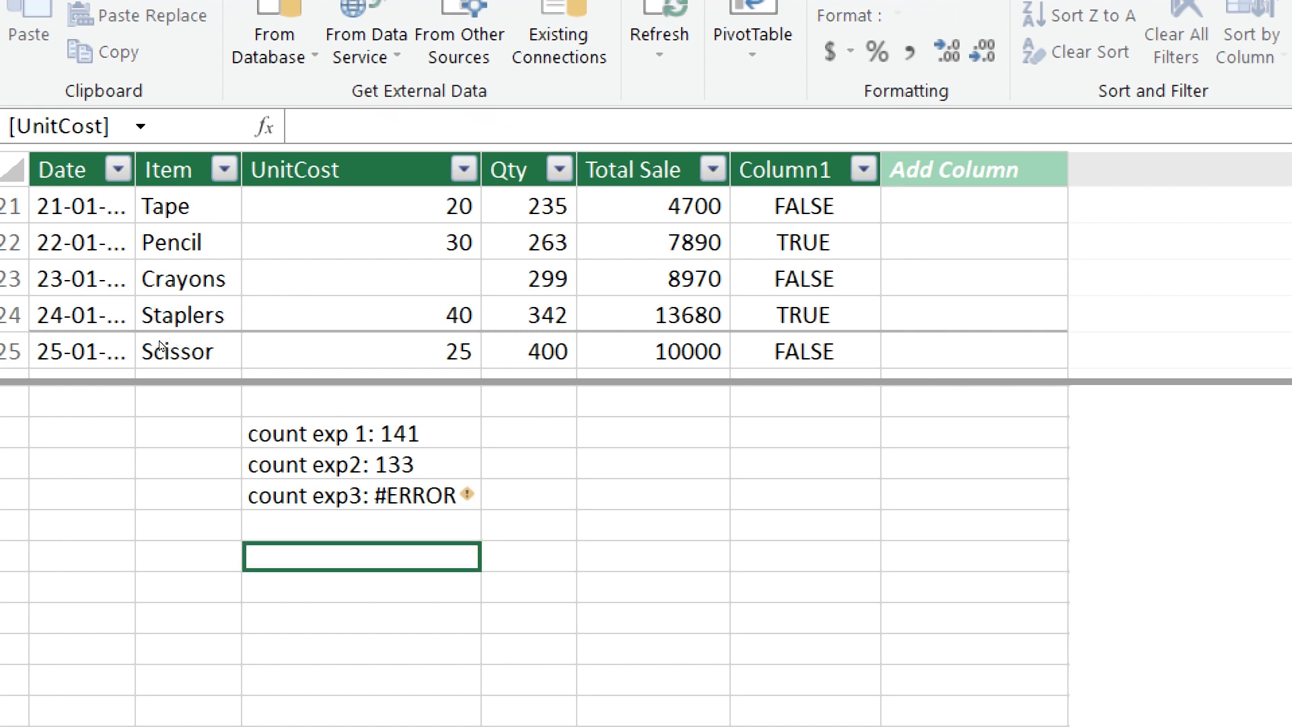
text(conu)
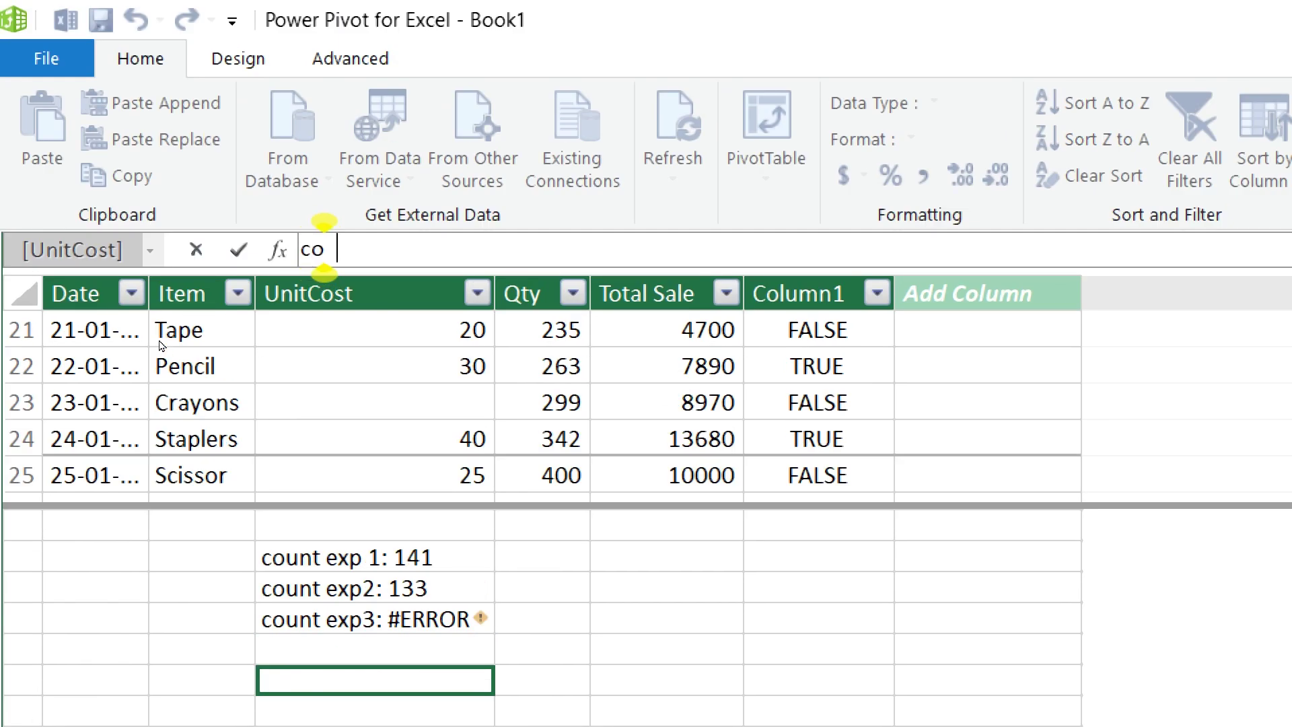
text(ta)
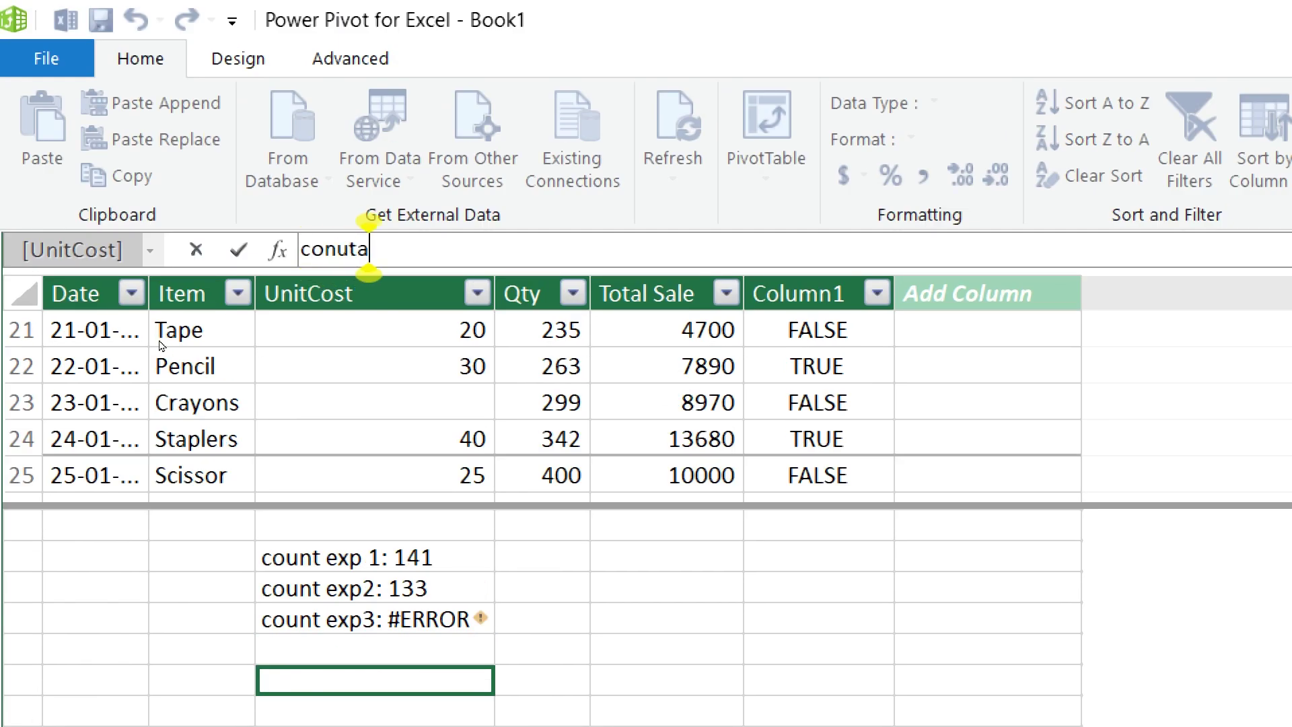
text(exp 1:=coun)
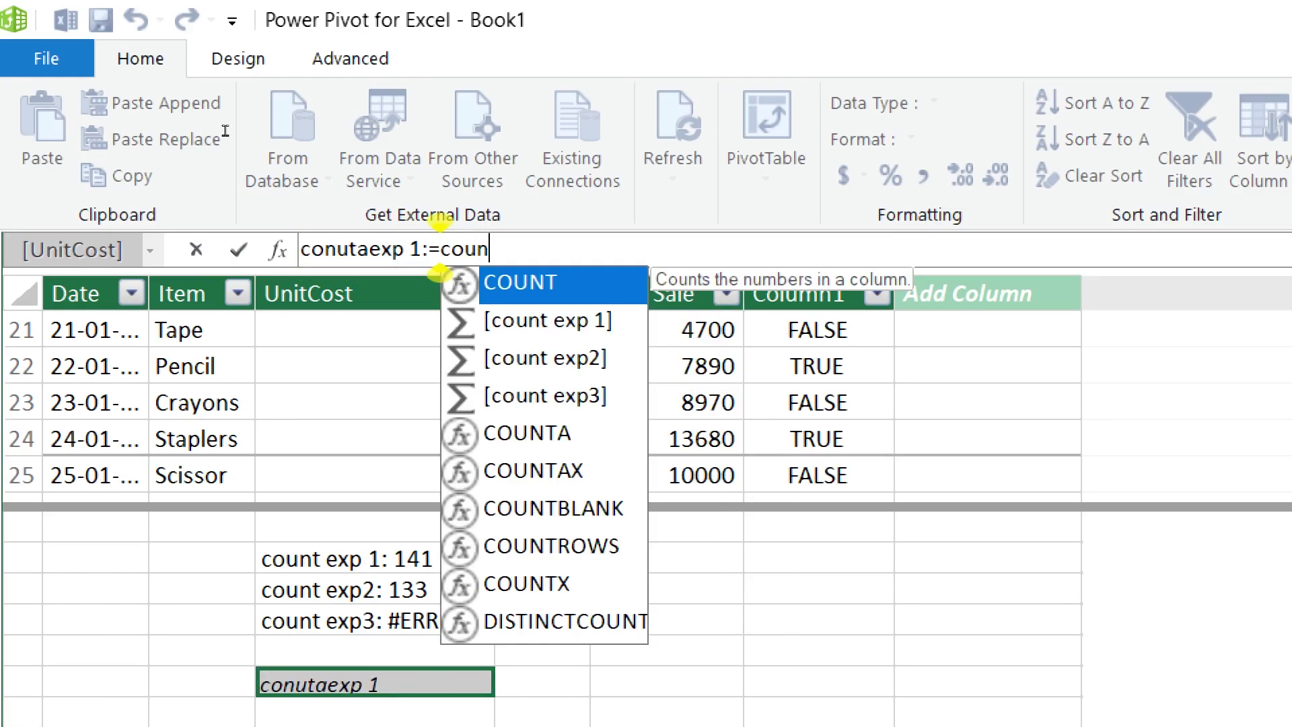
text(ta)
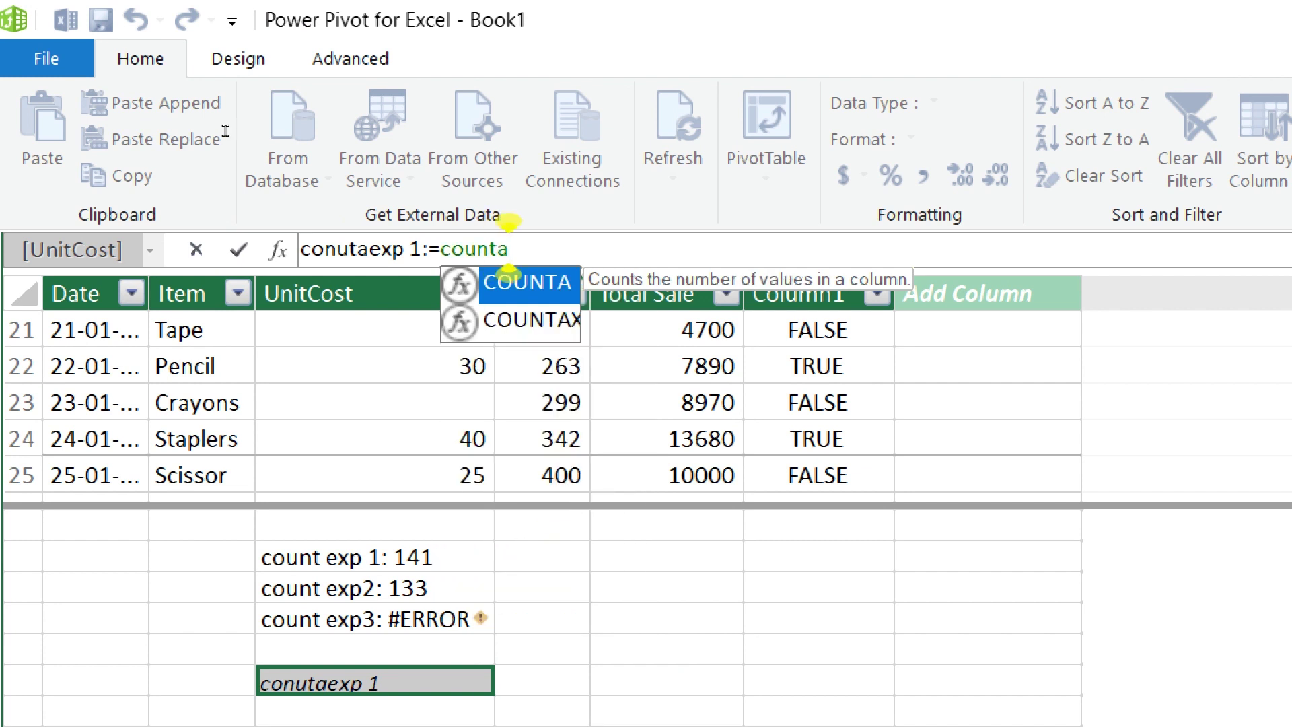
text(()
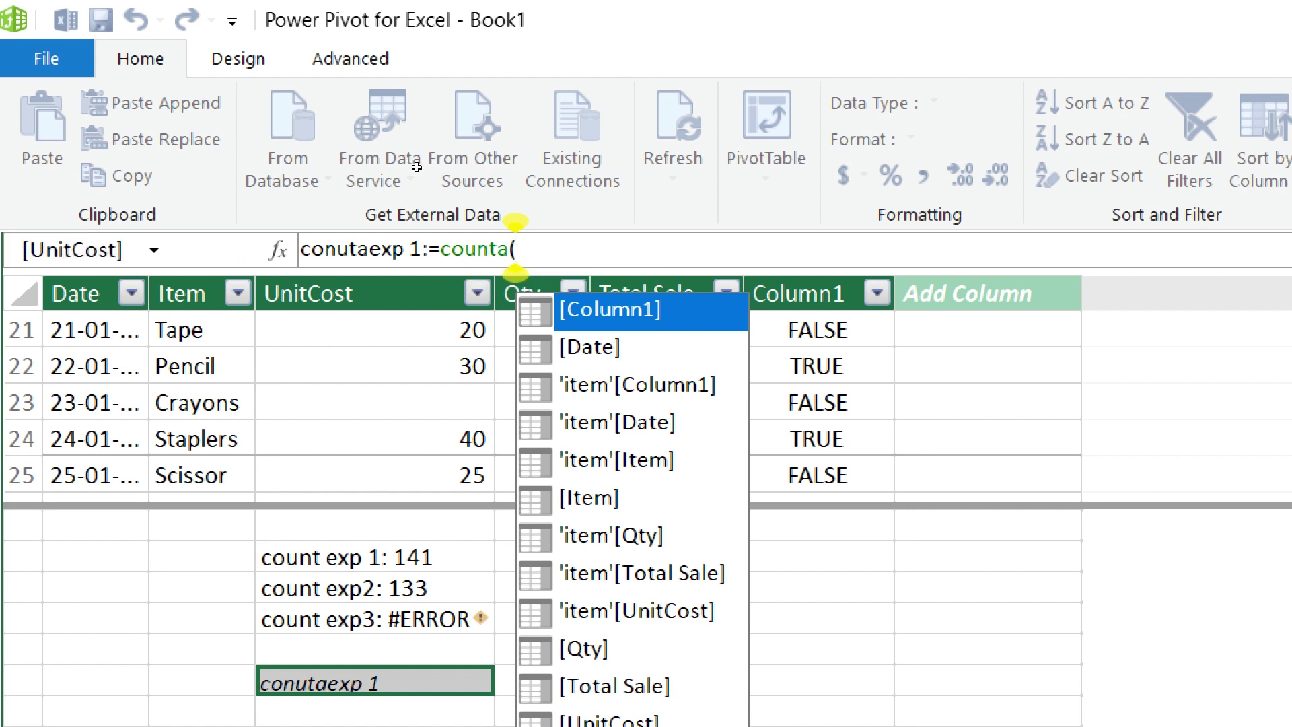
key(Down)
key(Down)
key(Tab)
text())
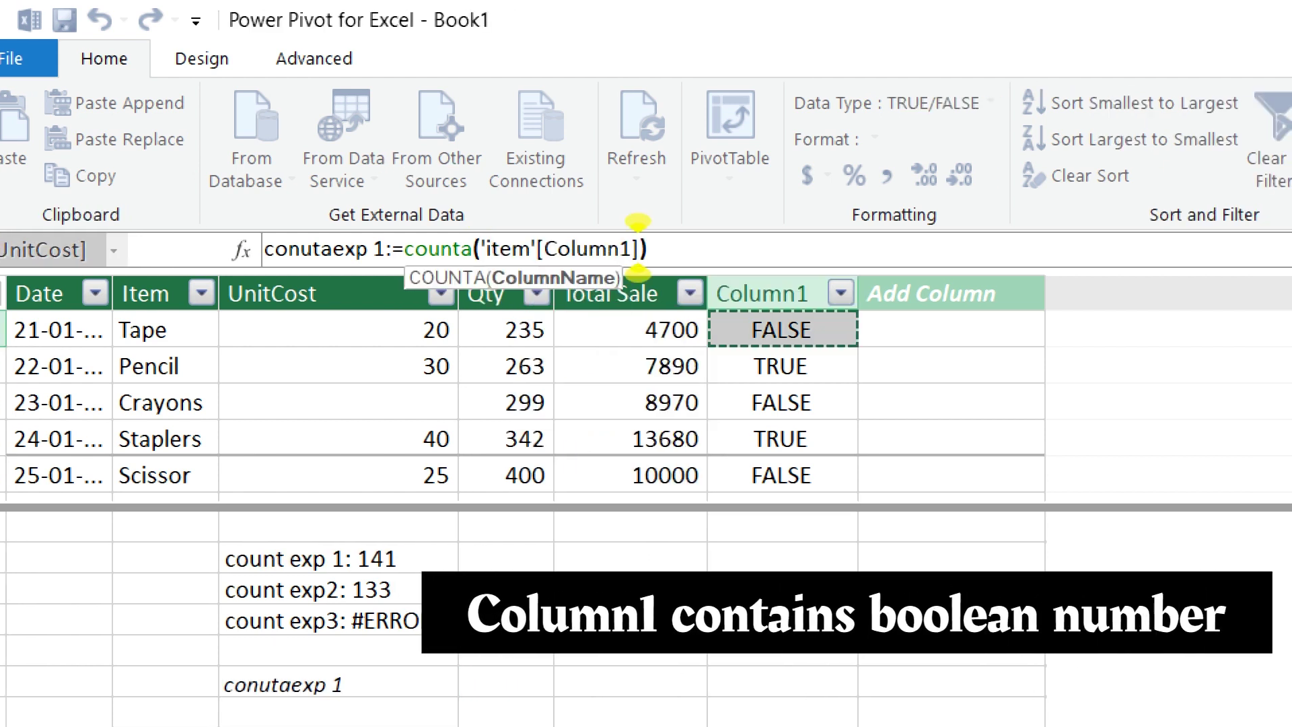
key(Return)
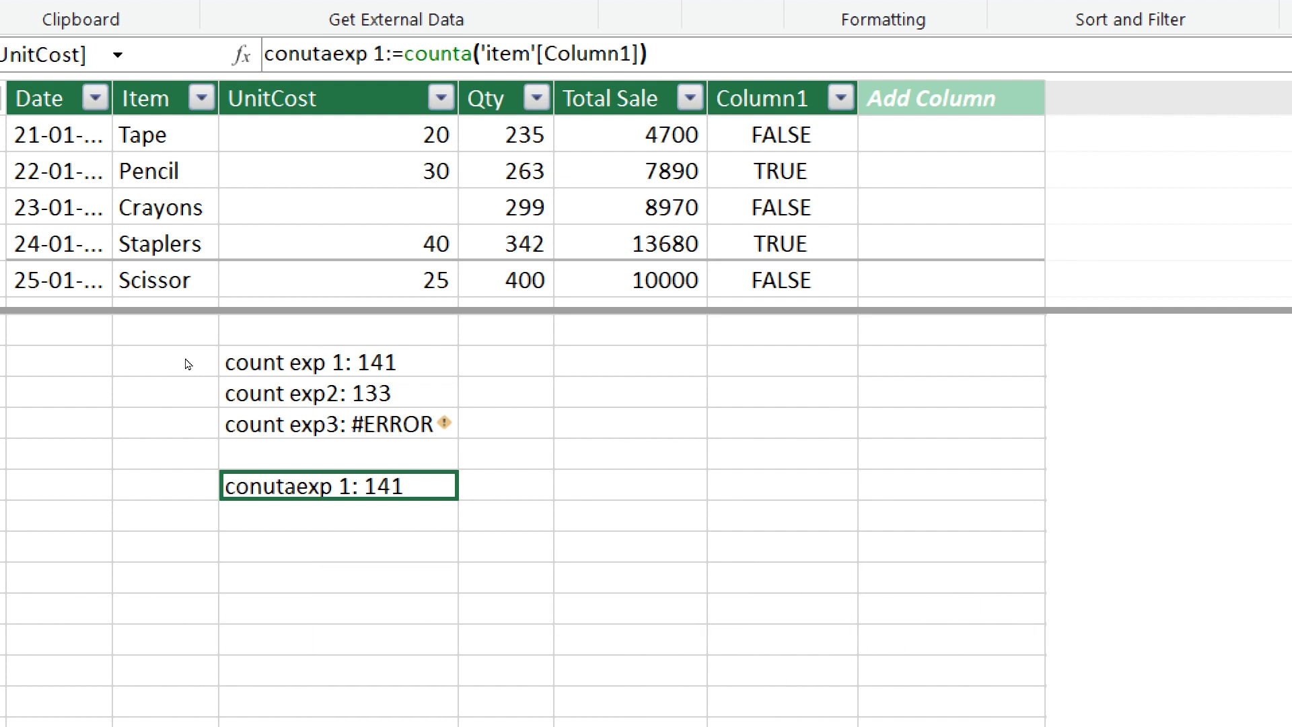
Step: Create the measure countexp4 directly below conutaexp 1 with the formula =counta('item'[UnitCost])
key(Down)
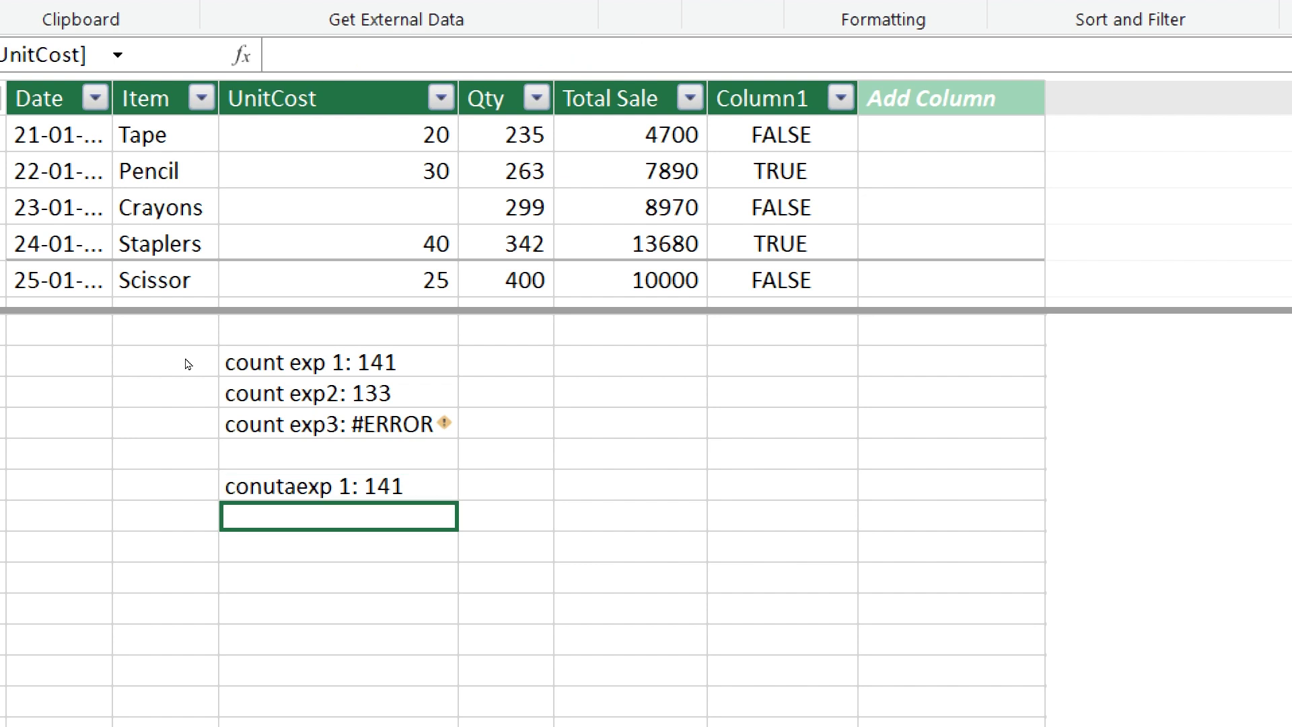
text(co)
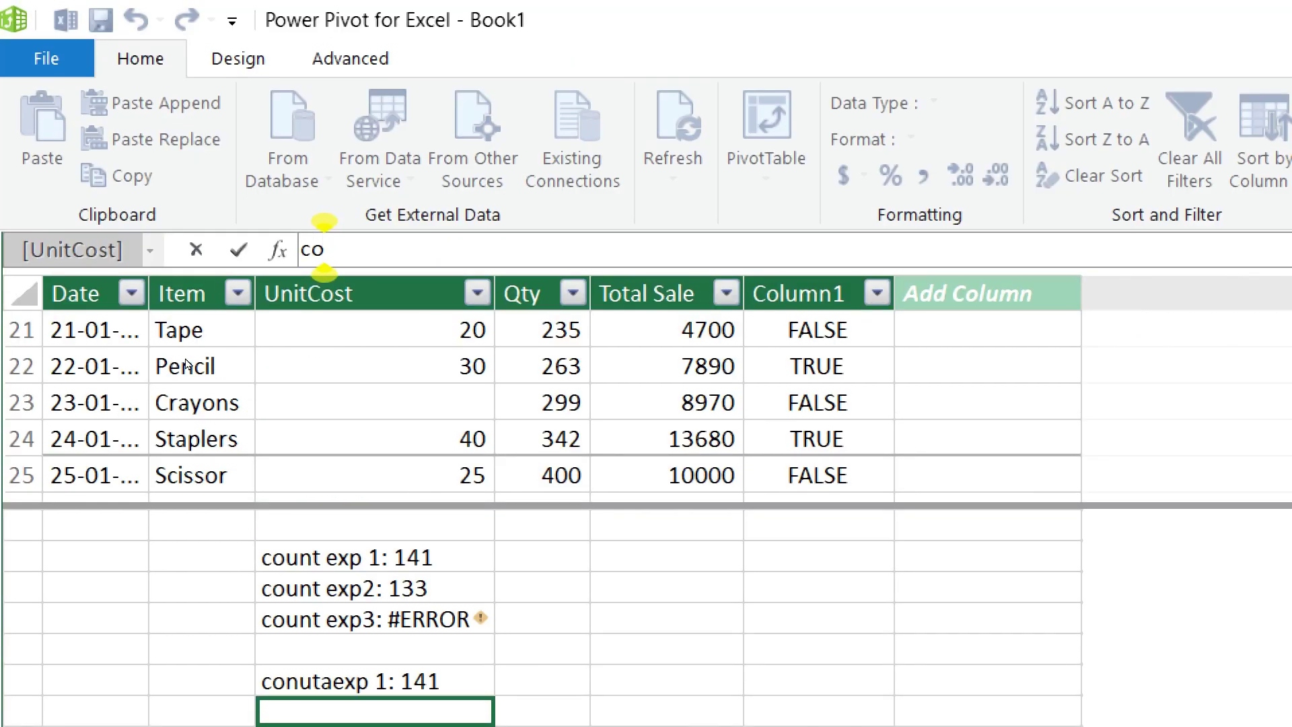
text(unt)
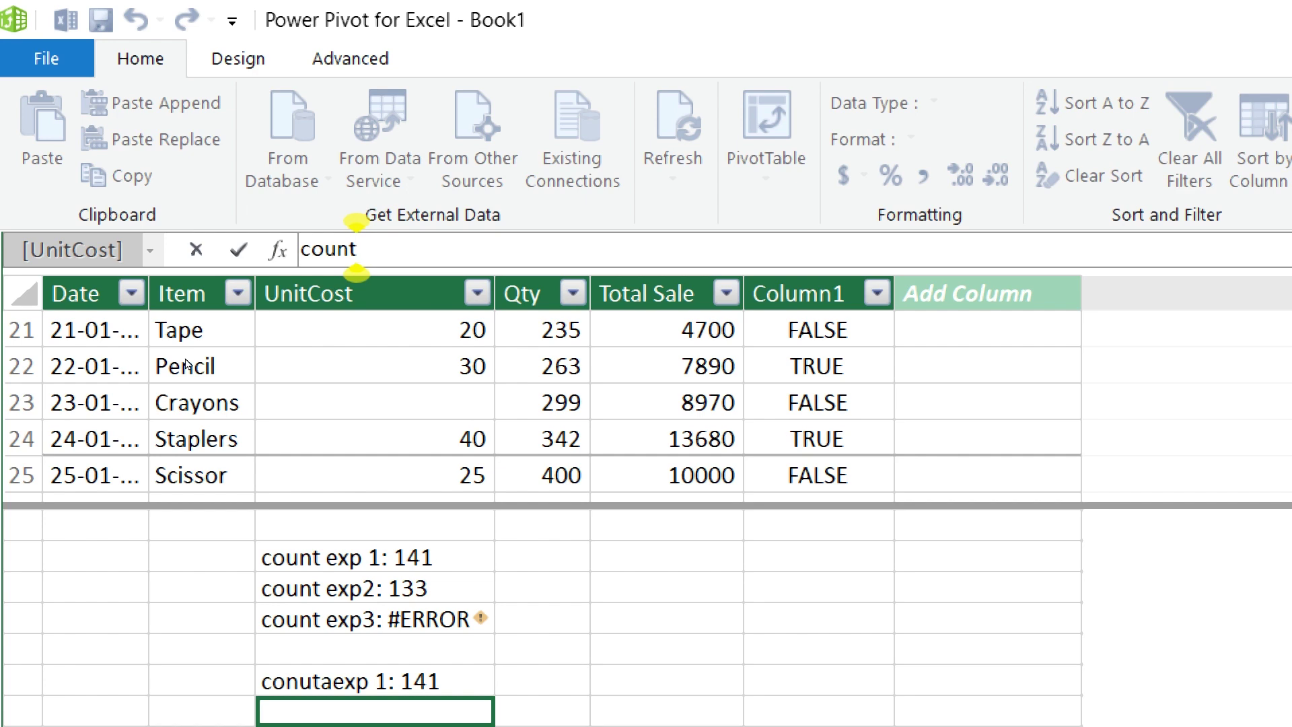
text(exp)
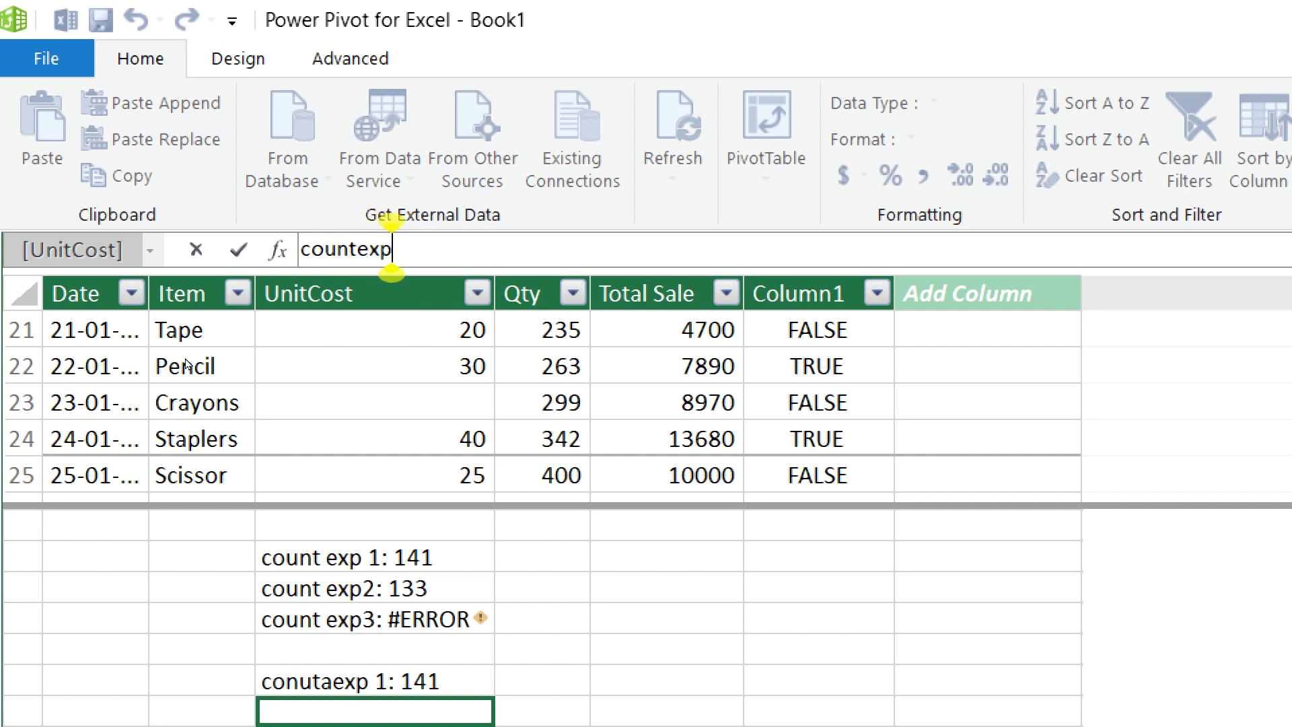
text(4:=counta()
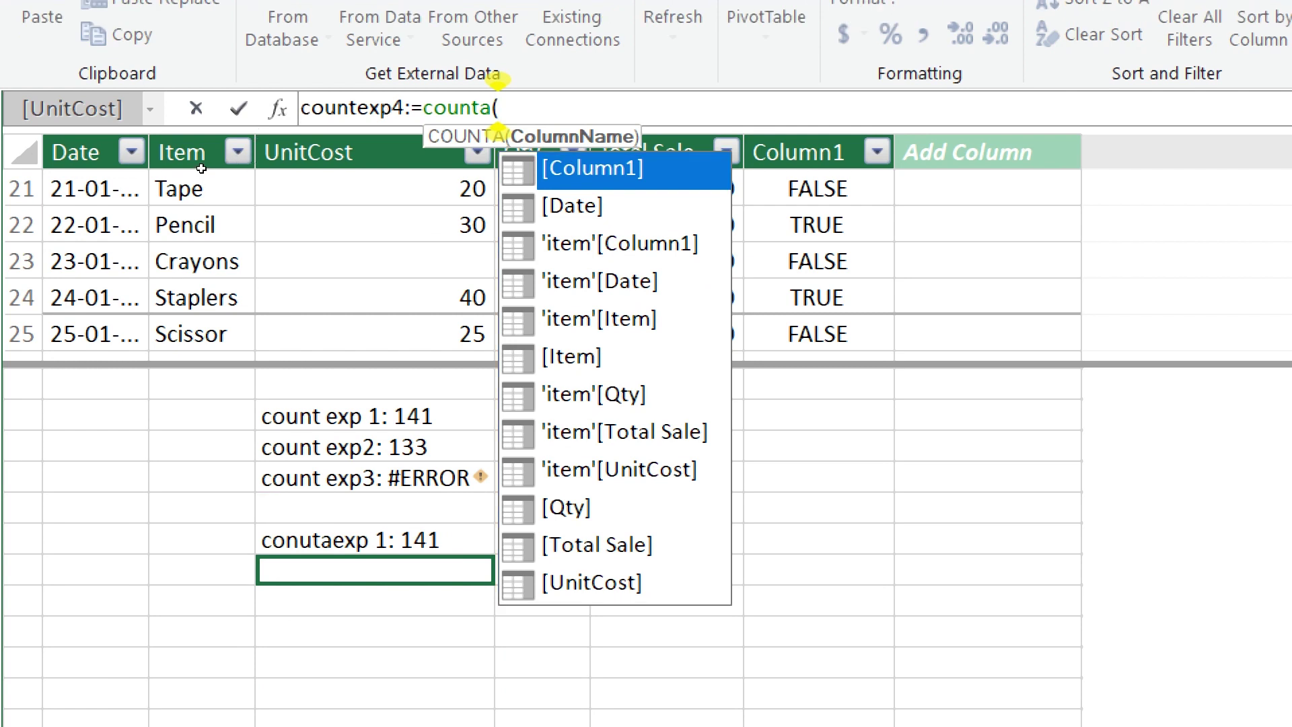
text('item'[UnitCost])
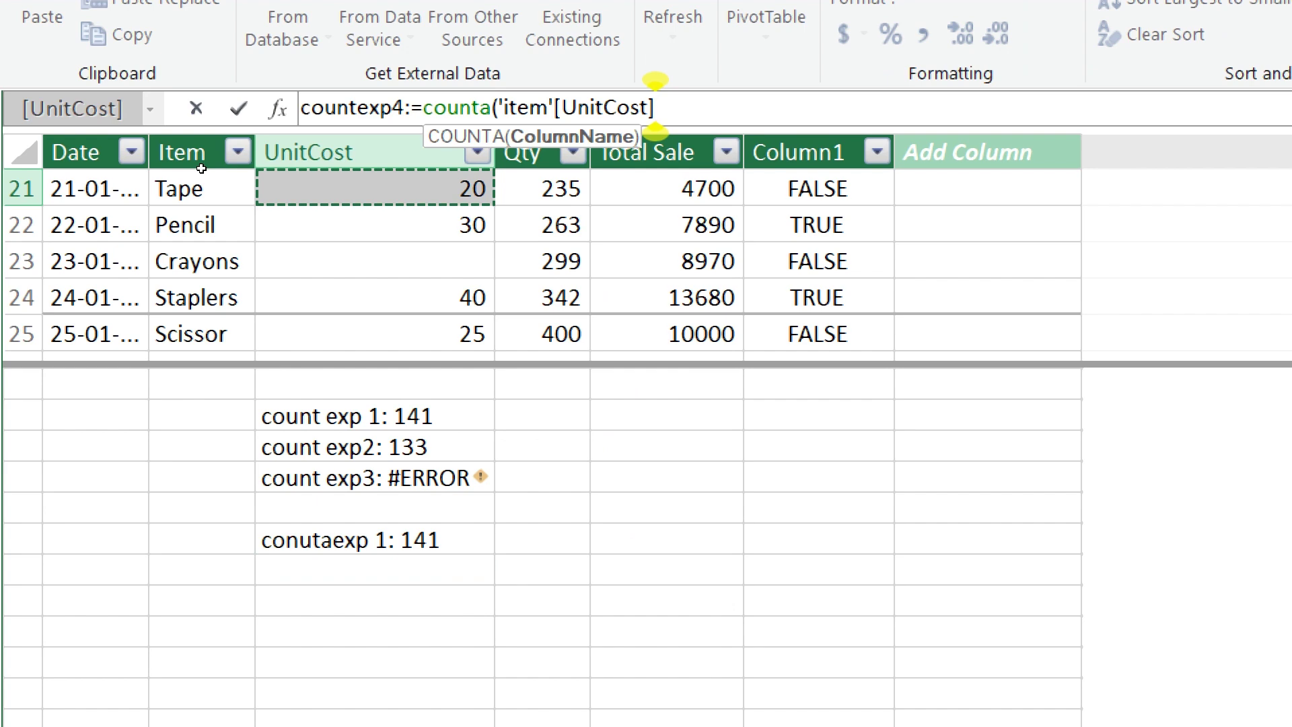
text())
key(Return)
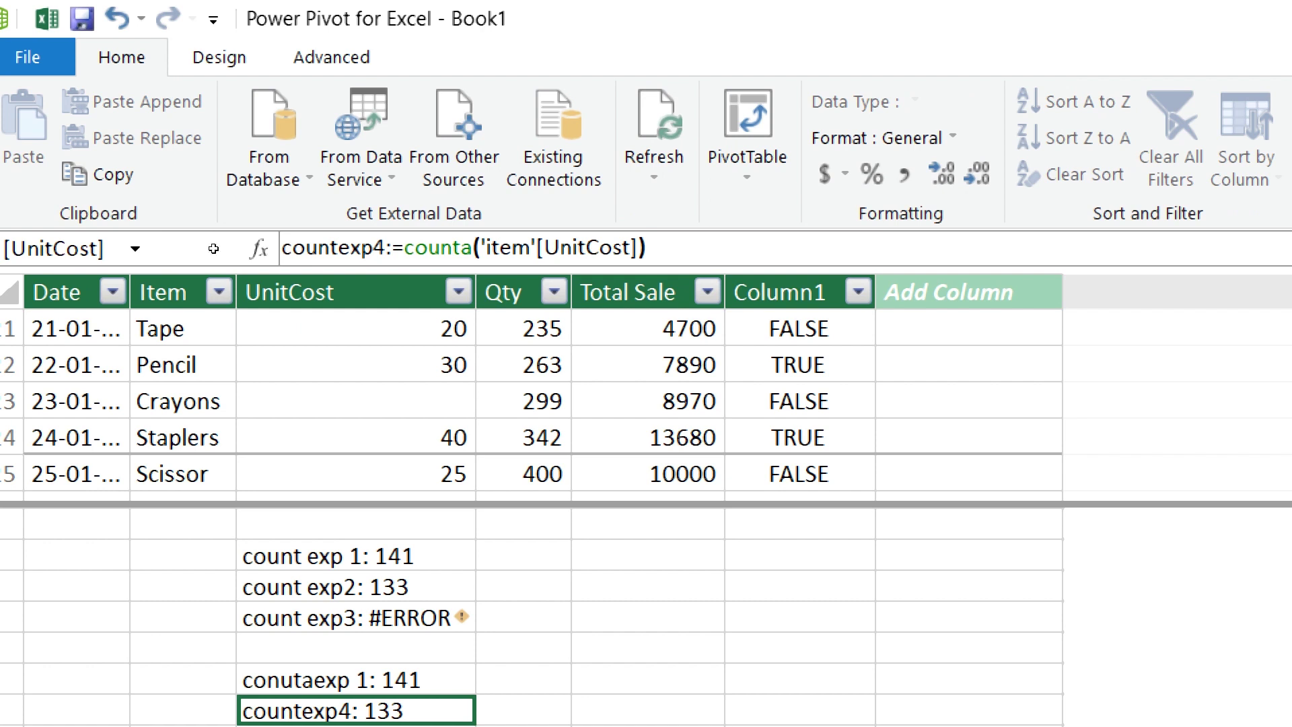
Step: Compare the count exp2 and countexp4 measures, which apply COUNT and COUNTA to the UnitCost column
scroll(230, 342, down, 1)
scroll(460, 673, up, 1)
click(447, 578)
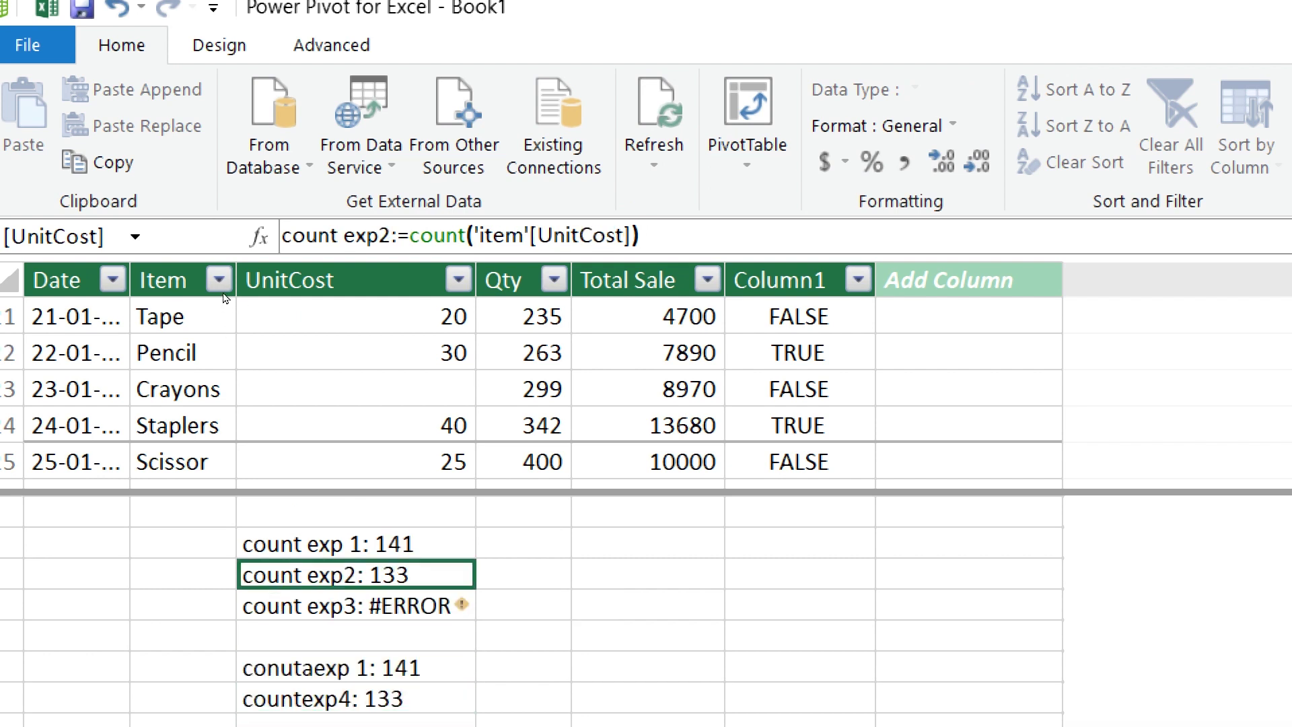
key(Down)
key(Down)
key(Down)
key(Down)
key(Down)
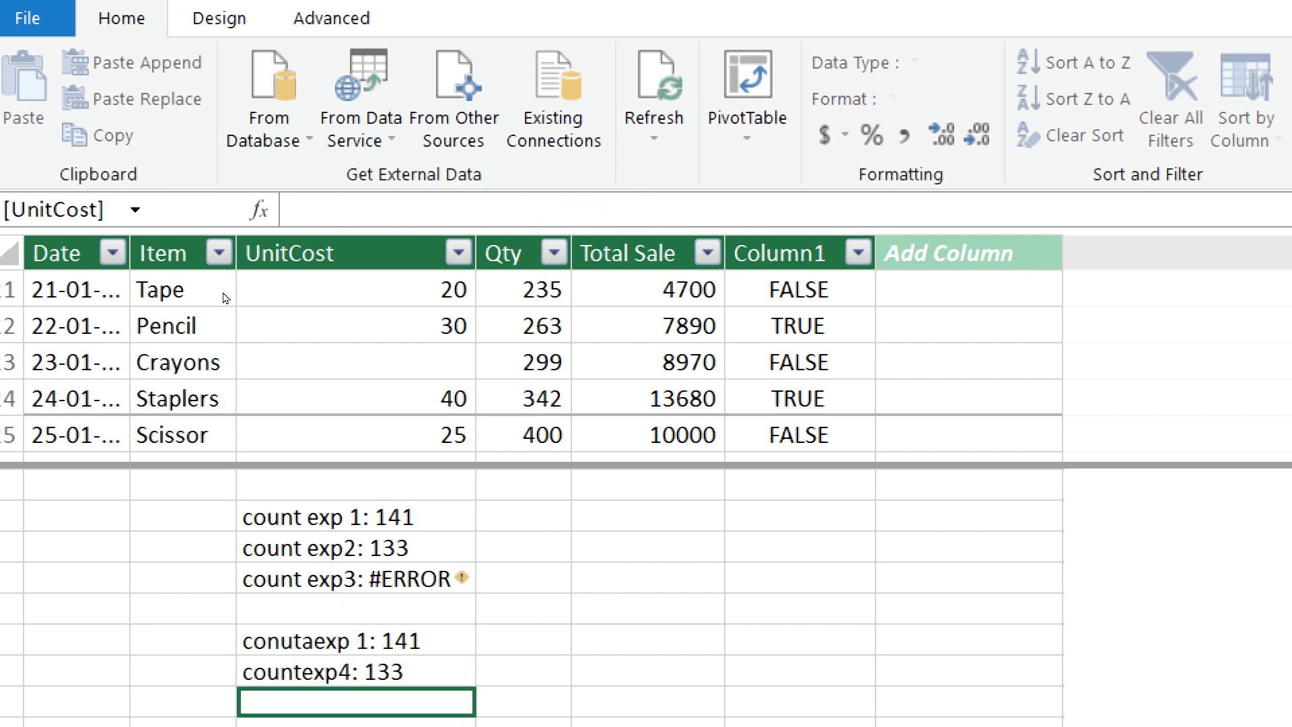
key(Down)
key(Down)
key(Down)
key(Down)
key(Down)
key(Down)
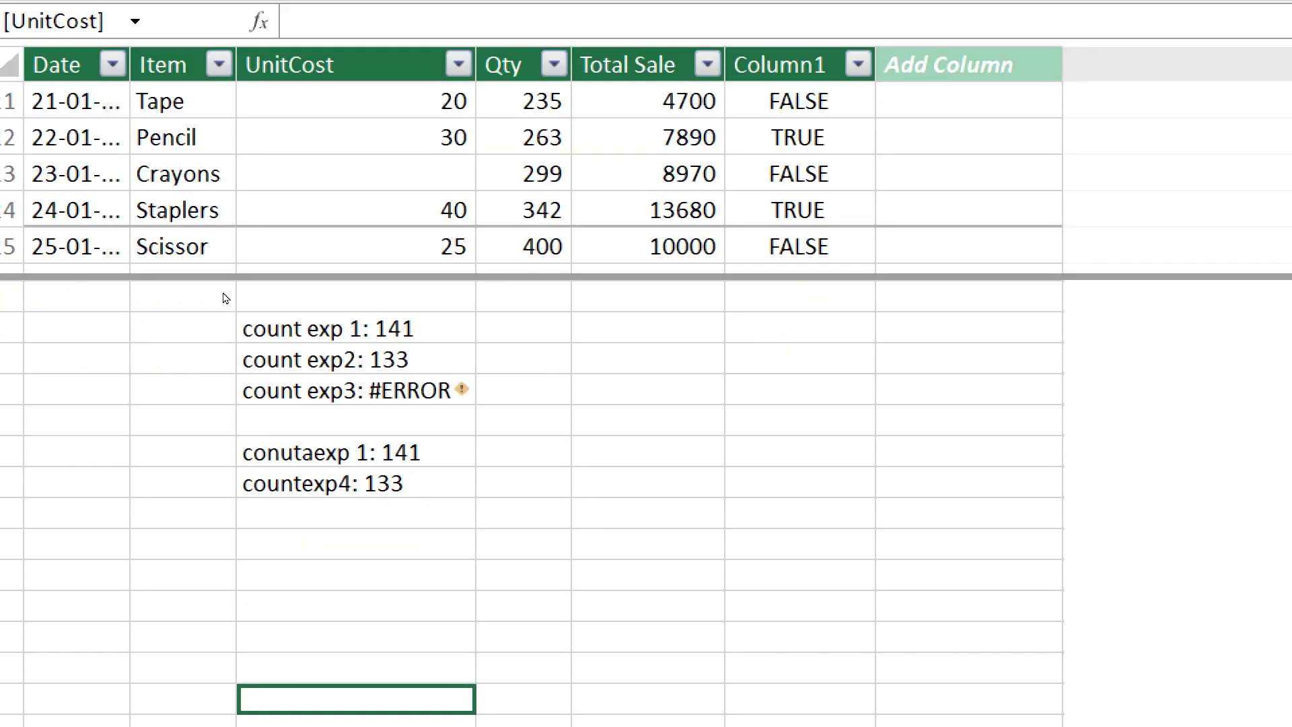
key(Up)
key(Up)
key(Up)
key(Up)
key(Up)
key(Up)
key(Up)
key(Up)
key(Up)
key(Up)
key(Up)
key(Down)
key(Down)
key(Down)
key(Down)
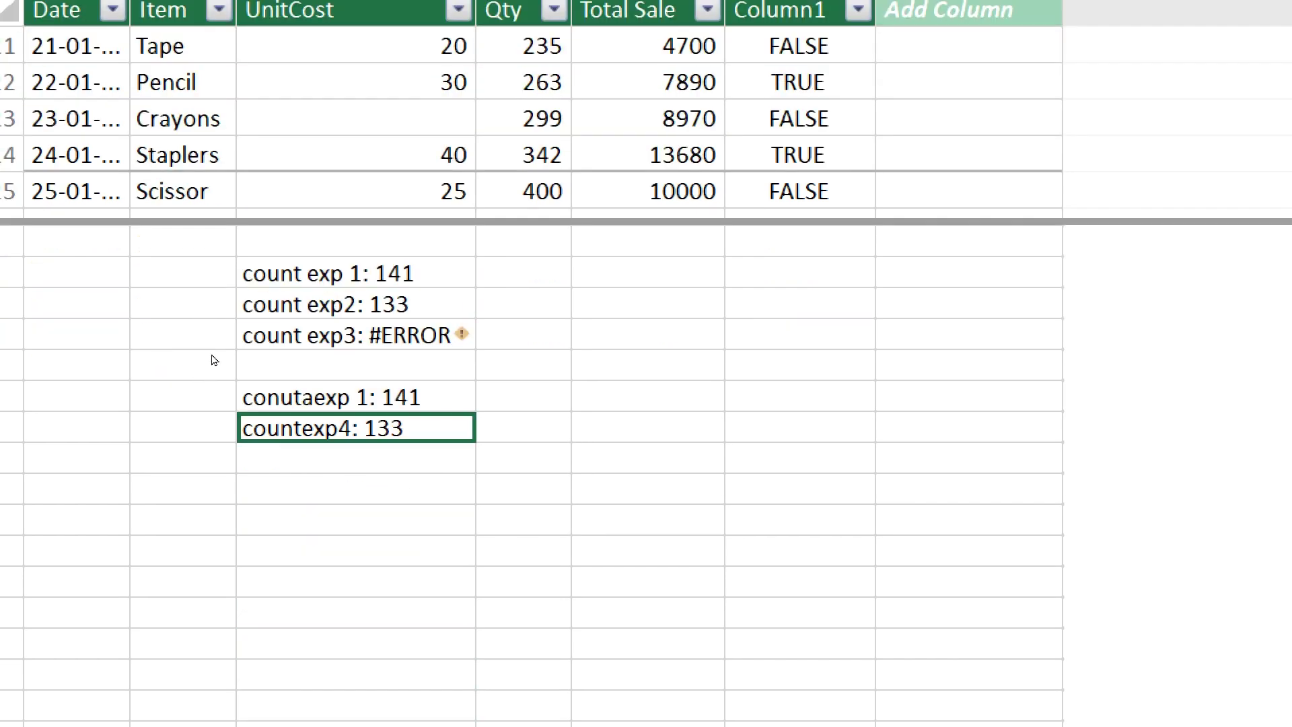
key(Up)
key(Up)
key(Up)
key(Up)
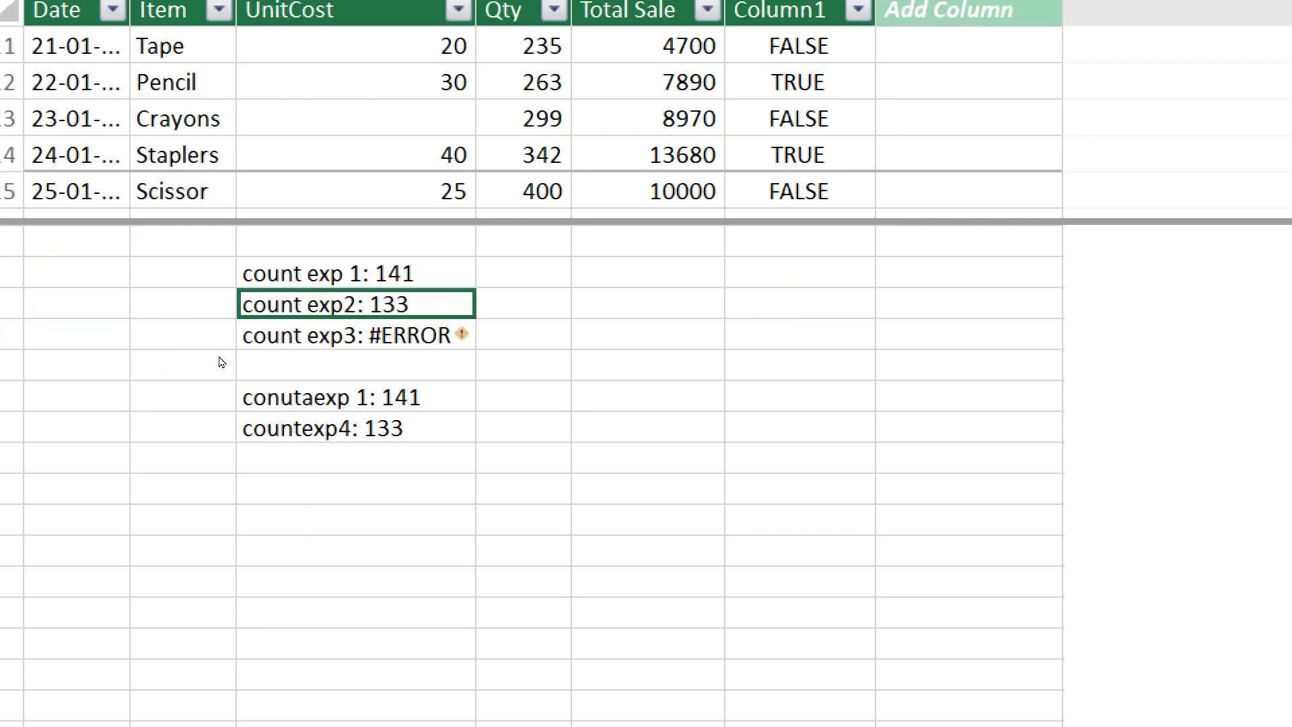
key(Down)
key(Down)
key(Down)
key(Down)
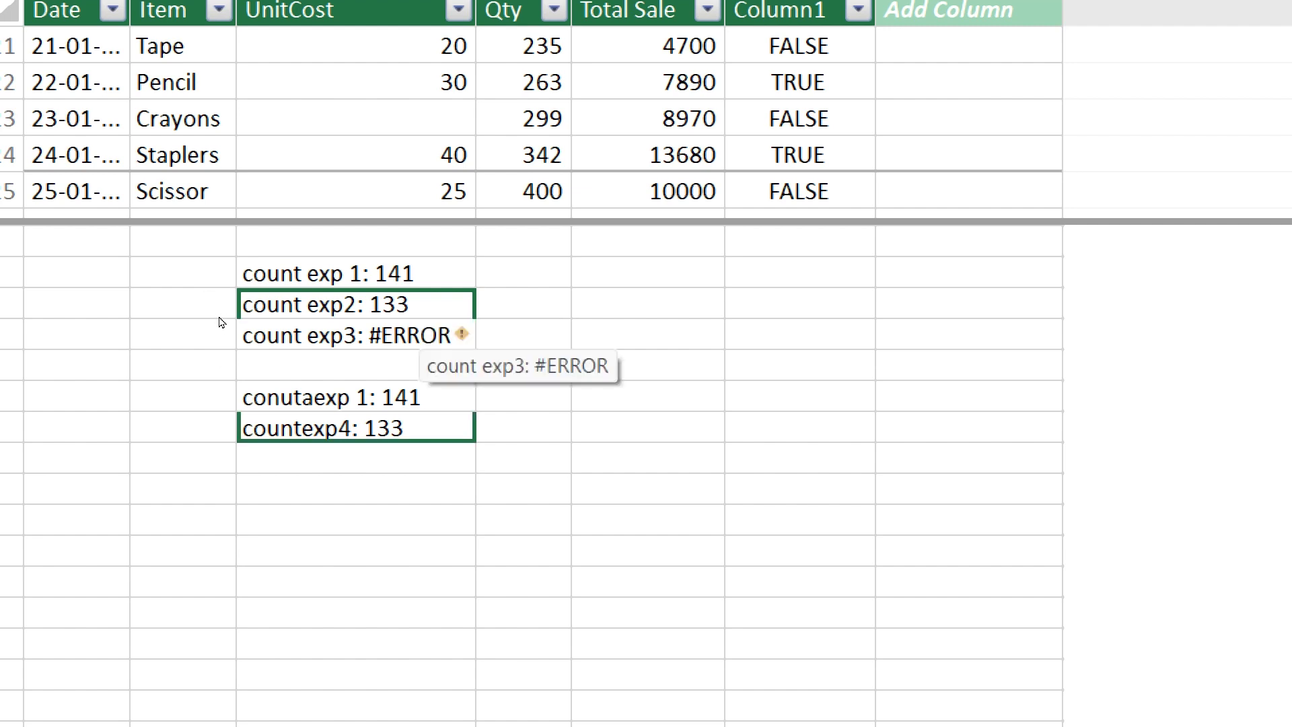
key(Right)
key(Right)
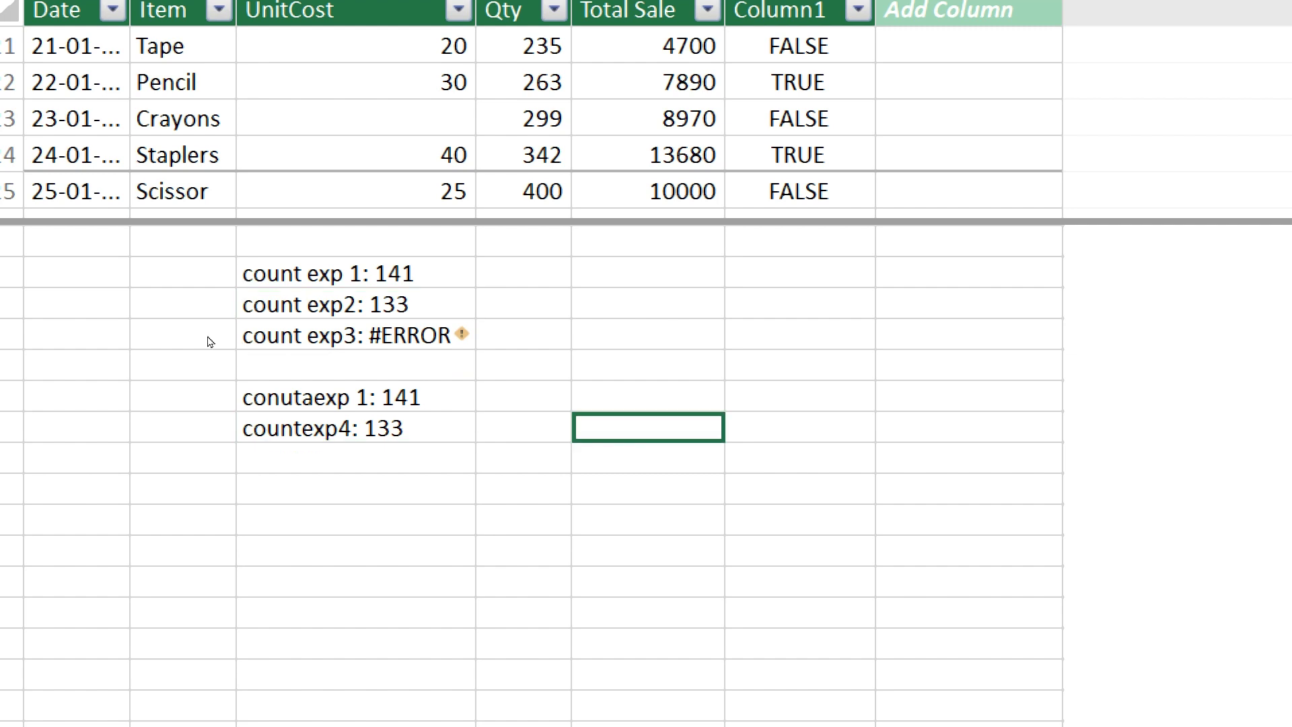
Step: Compare the count exp3 and conutaexp 1 measures, which apply COUNT and COUNTA to Column1
key(Up)
key(Left)
key(Left)
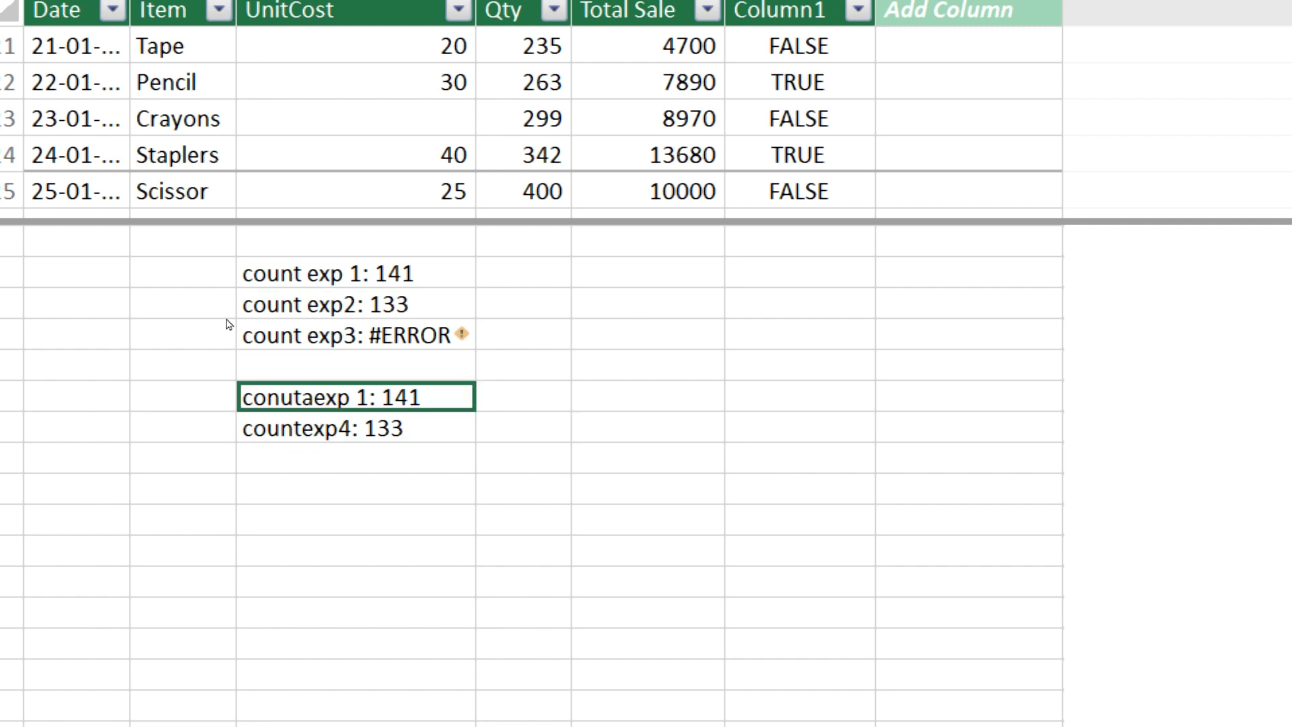
key(Up)
key(Up)
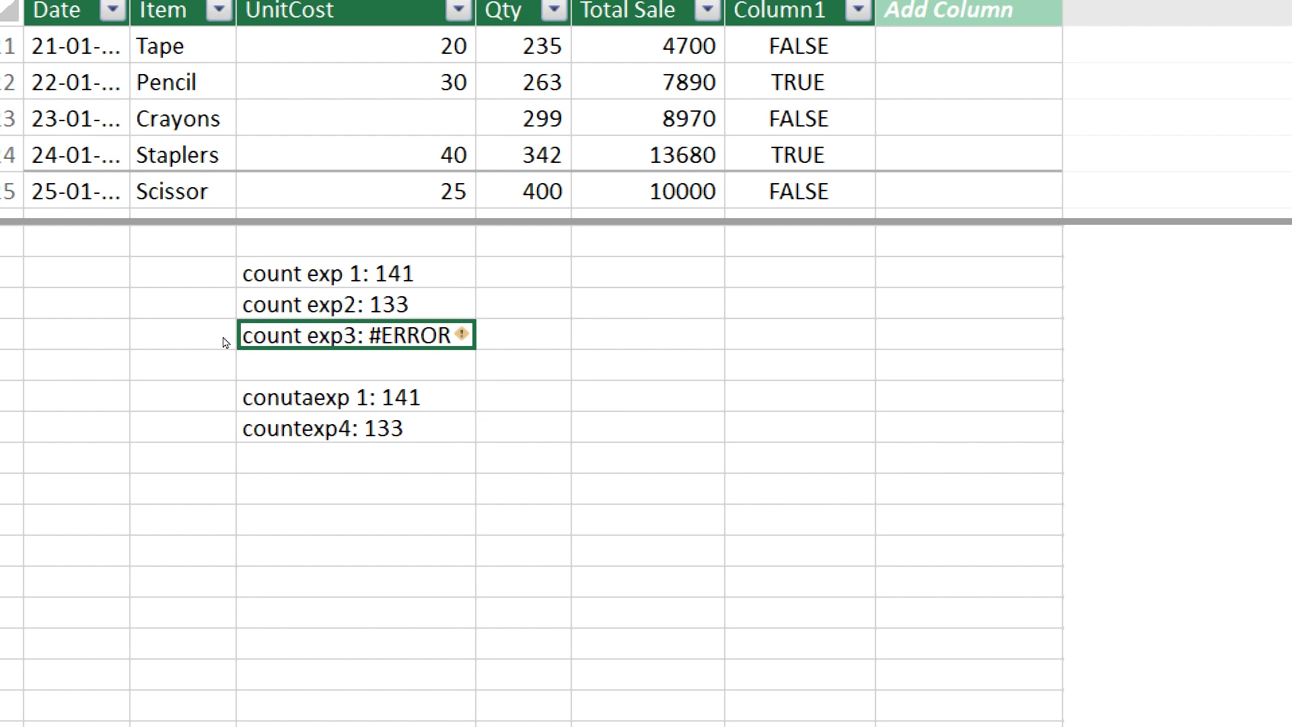
key(Down)
key(Down)
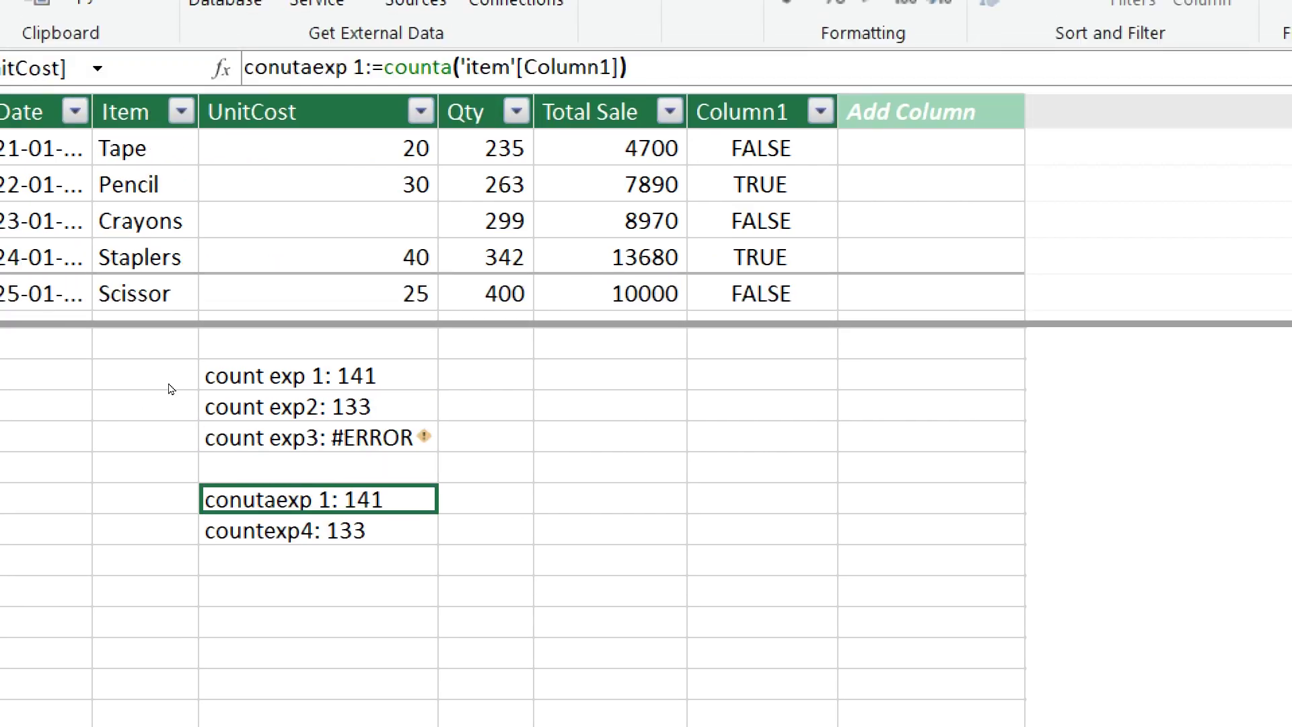
Step: Create the measure countxexp1 two rows below countexp4 with the formula =countx('item','item'[UnitCost])
key(Down)
key(Down)
key(Down)
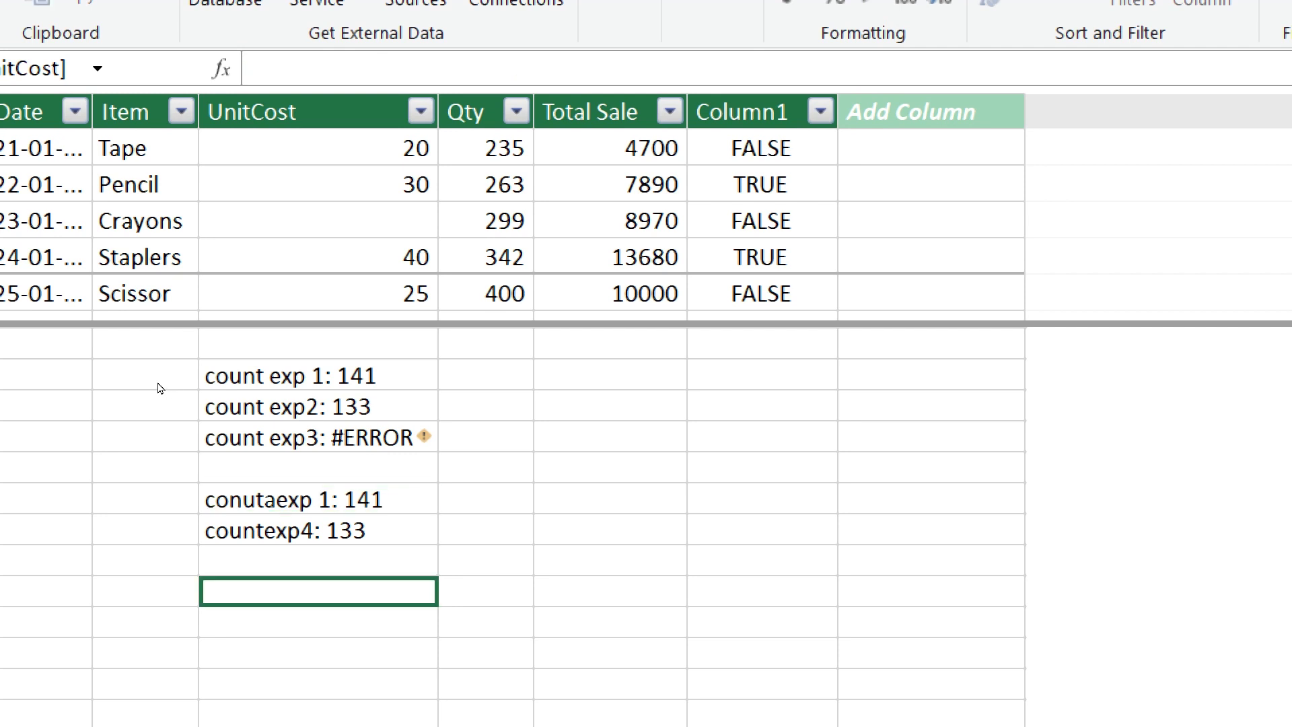
text(cou)
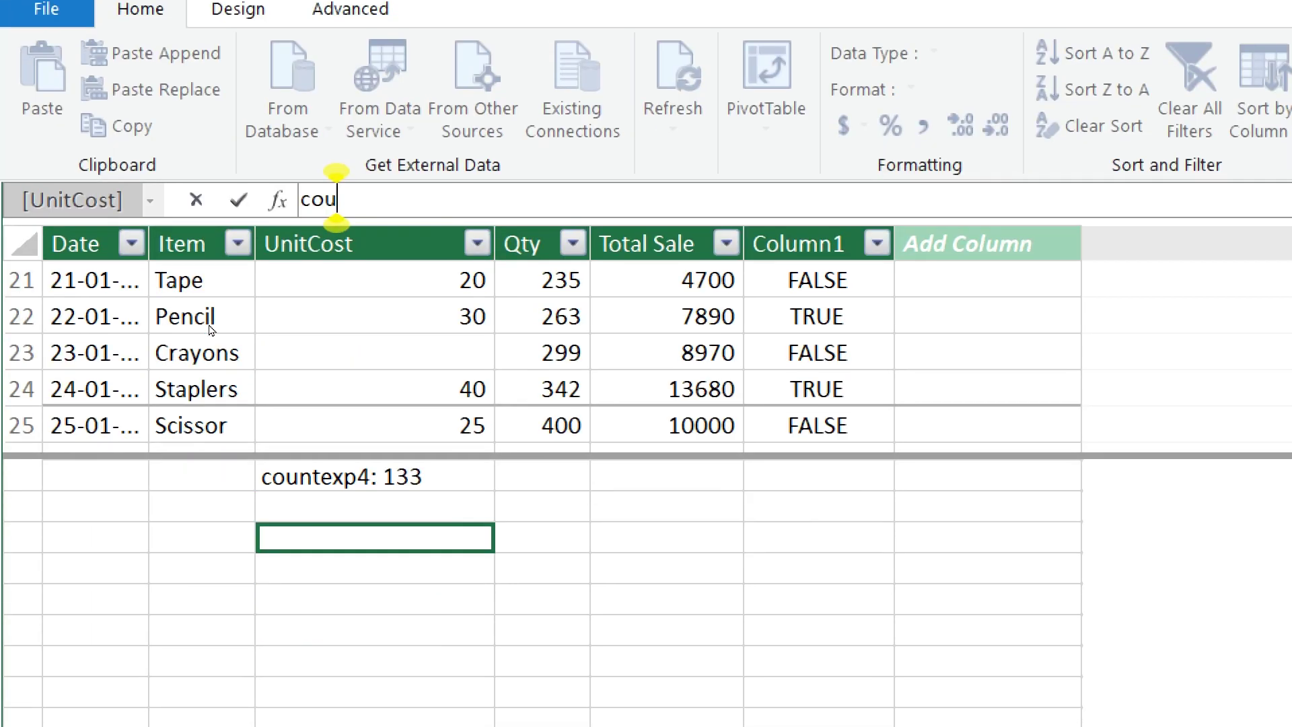
text(n)
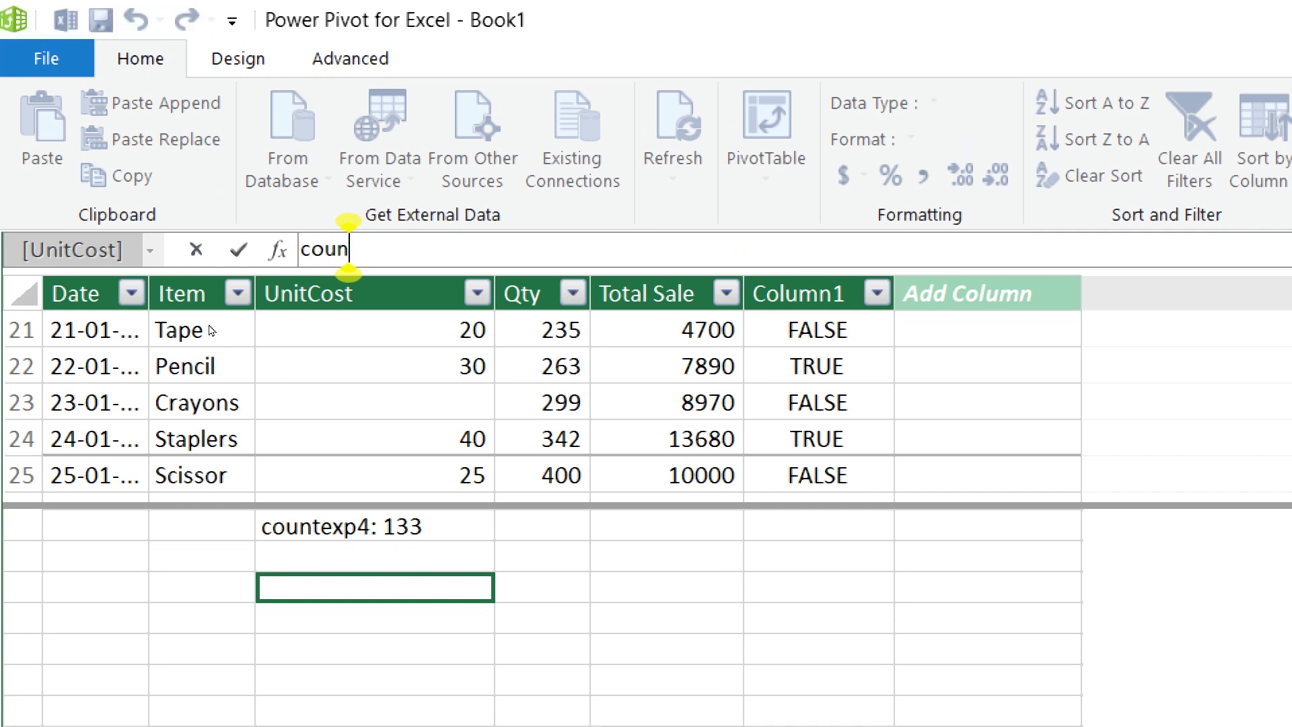
text(tx)
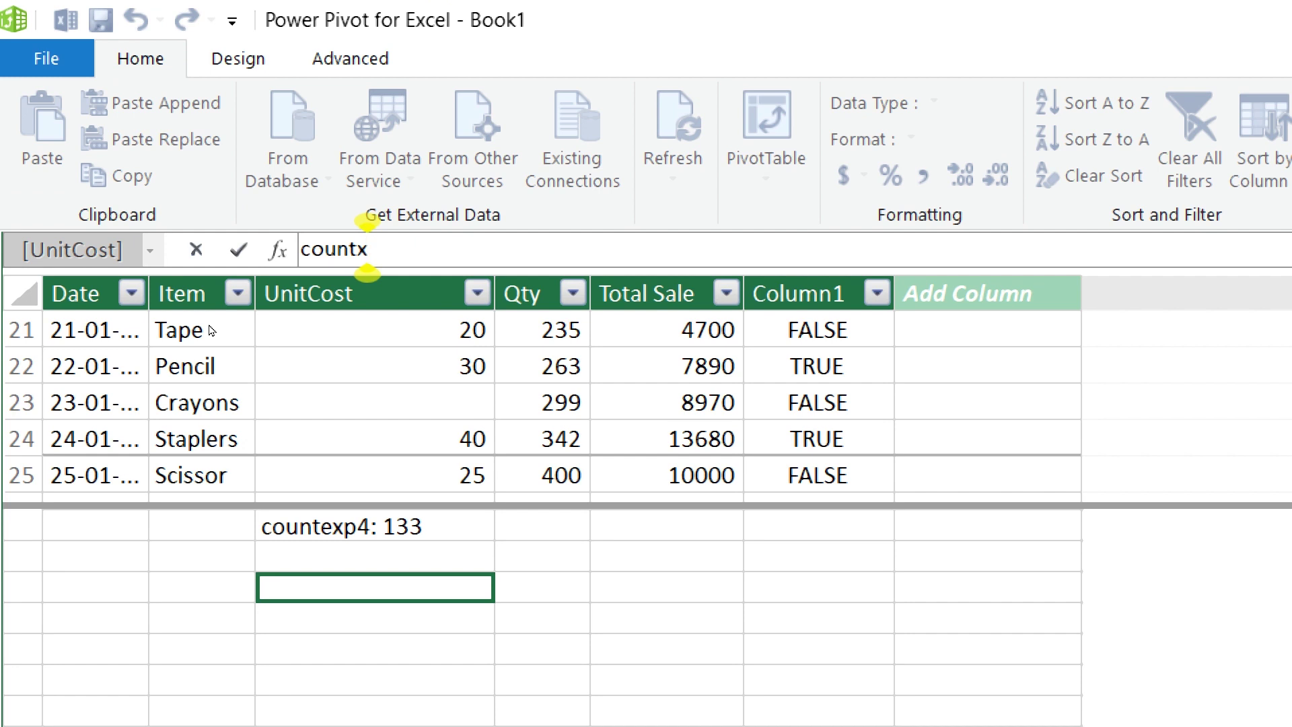
text(exp1)
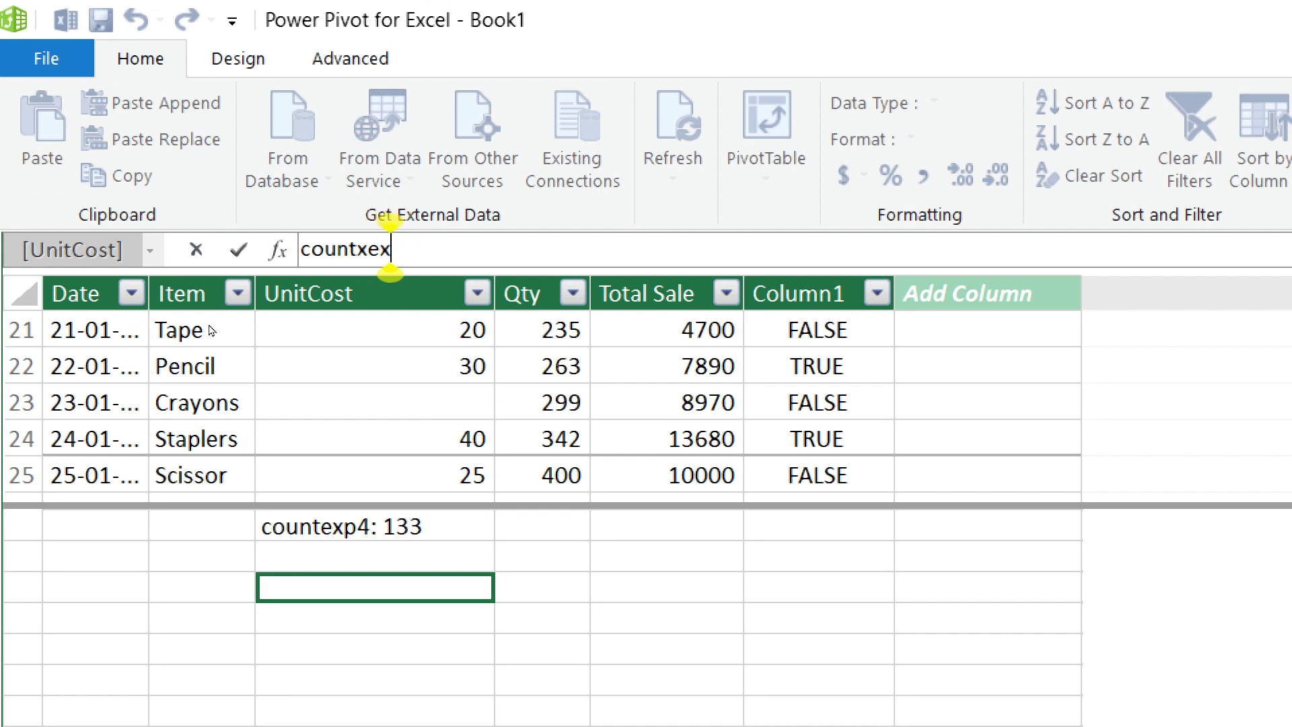
text(:)
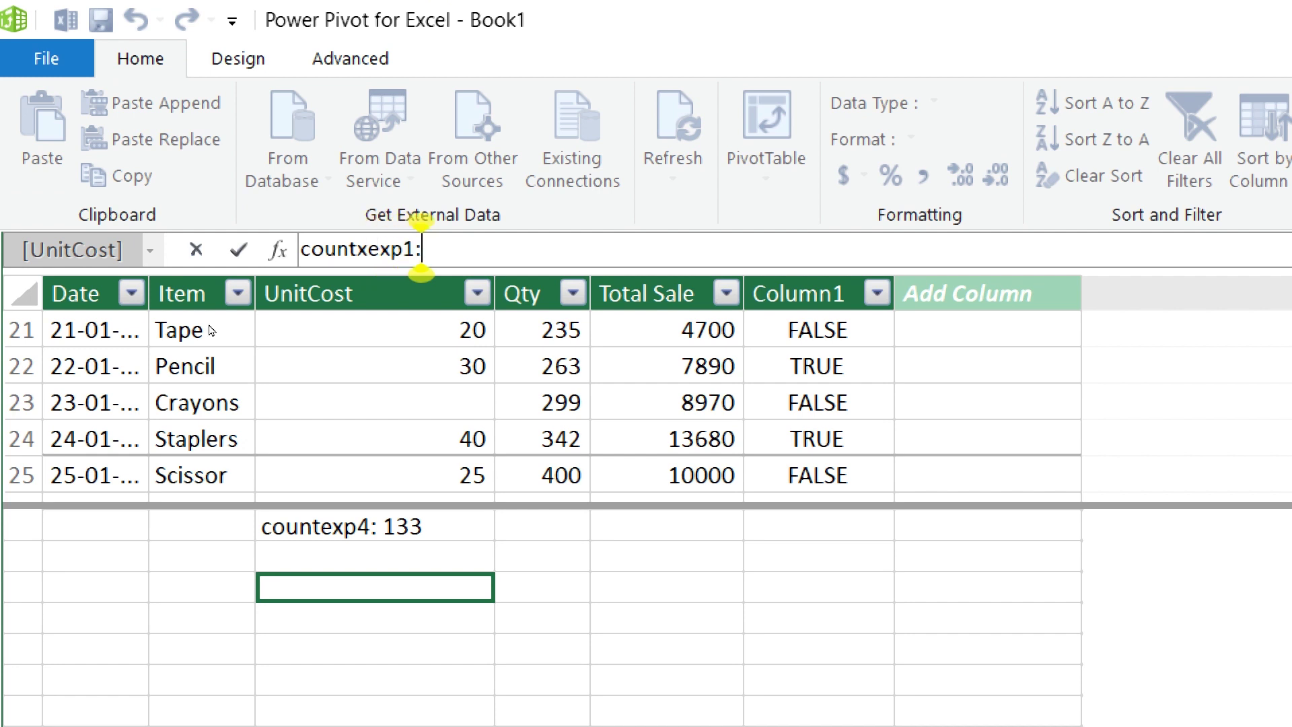
text(=c)
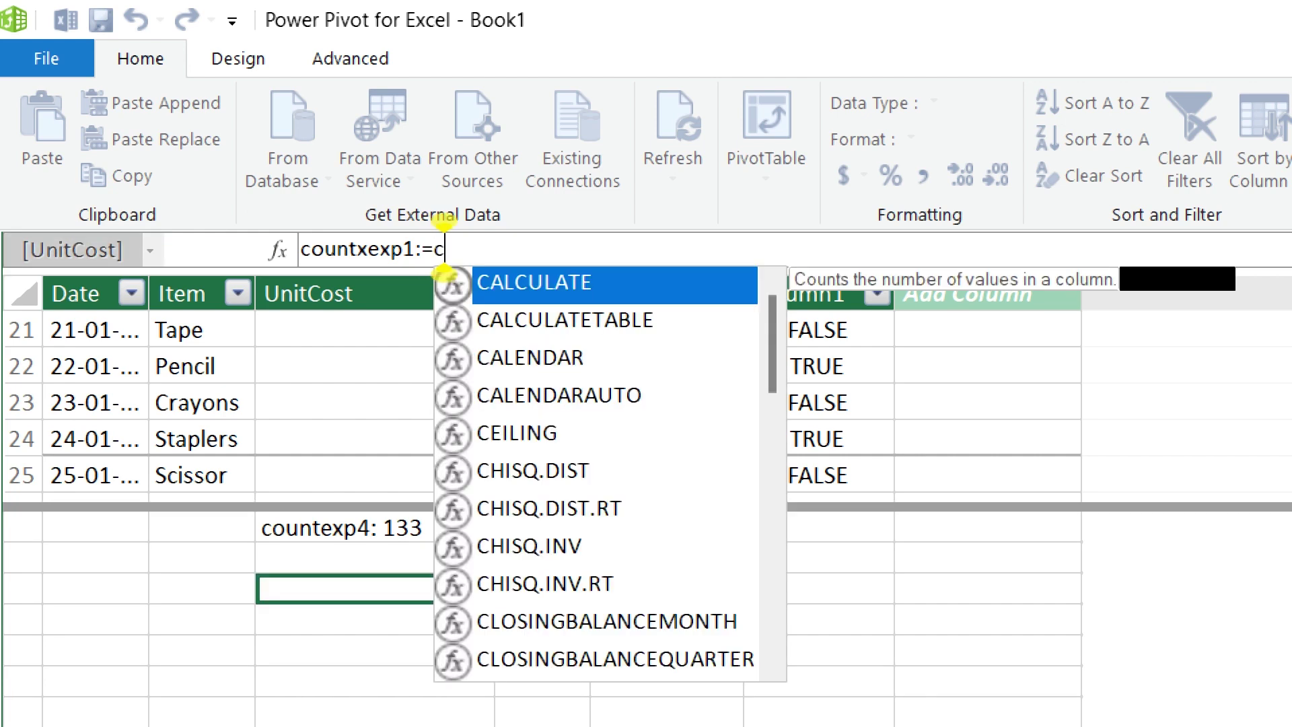
text(ountx)
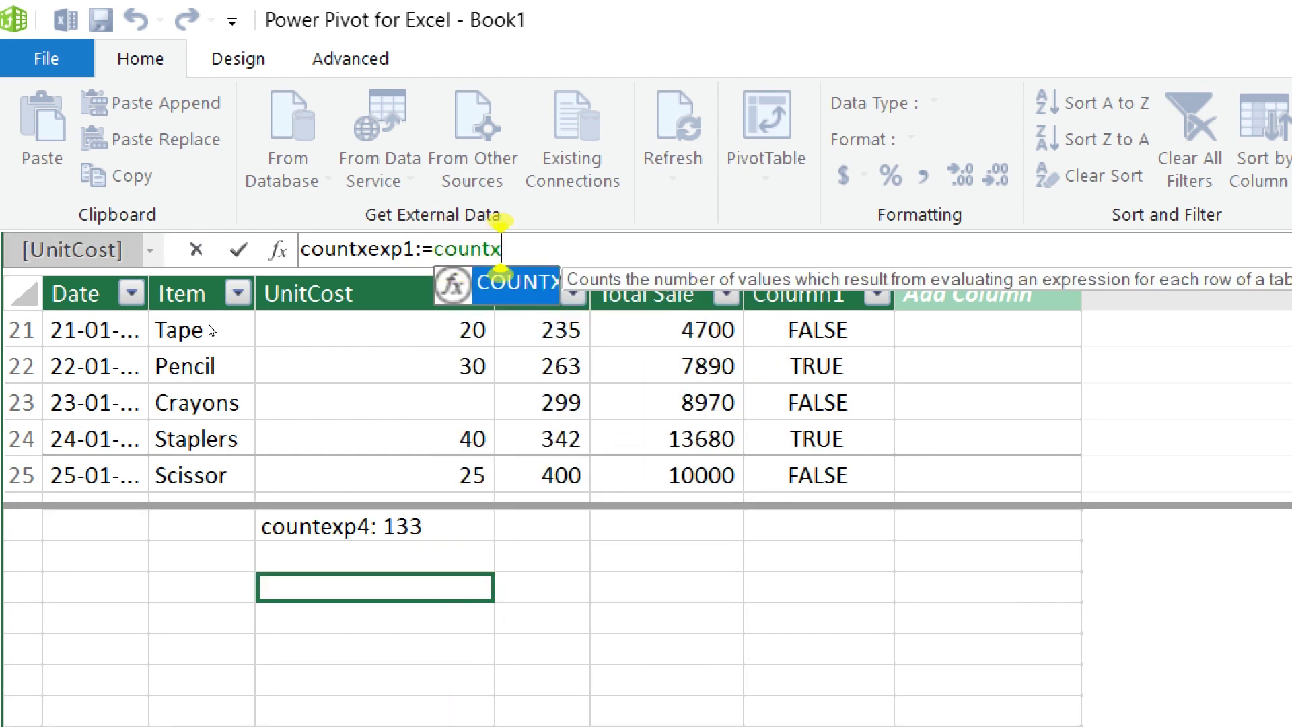
text(()
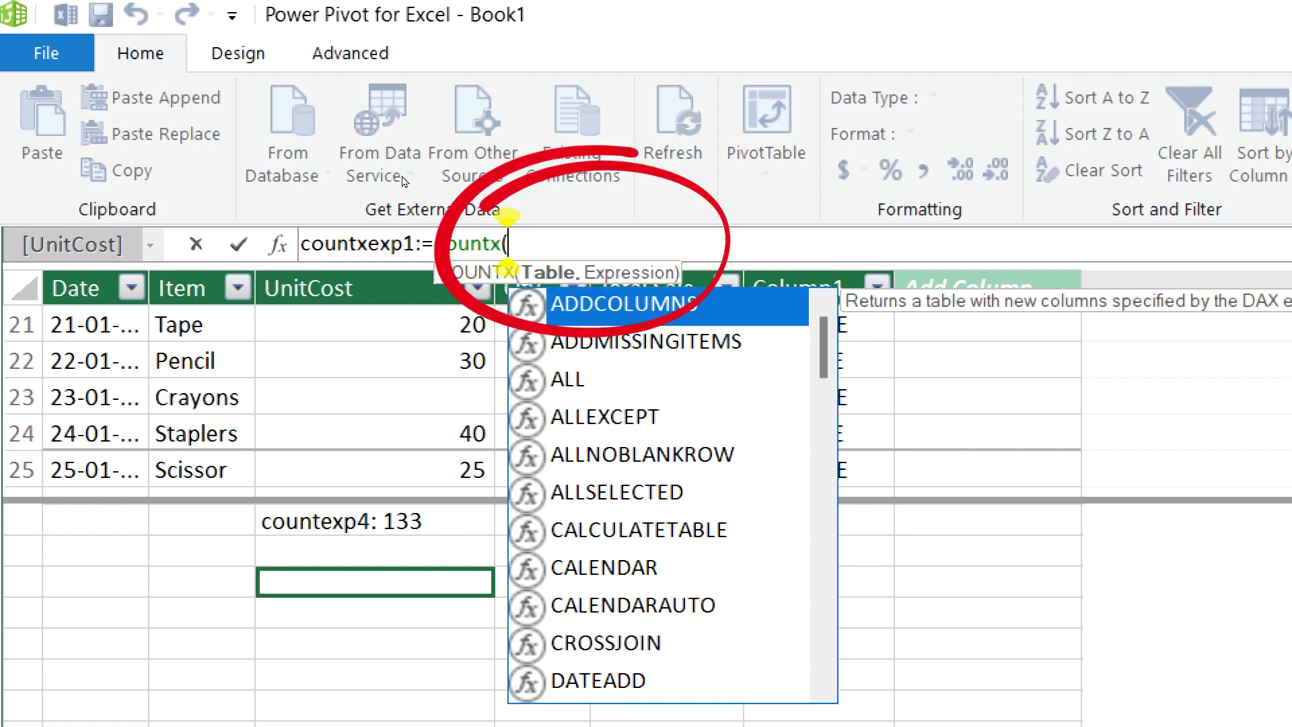
drag(823, 509, 822, 475)
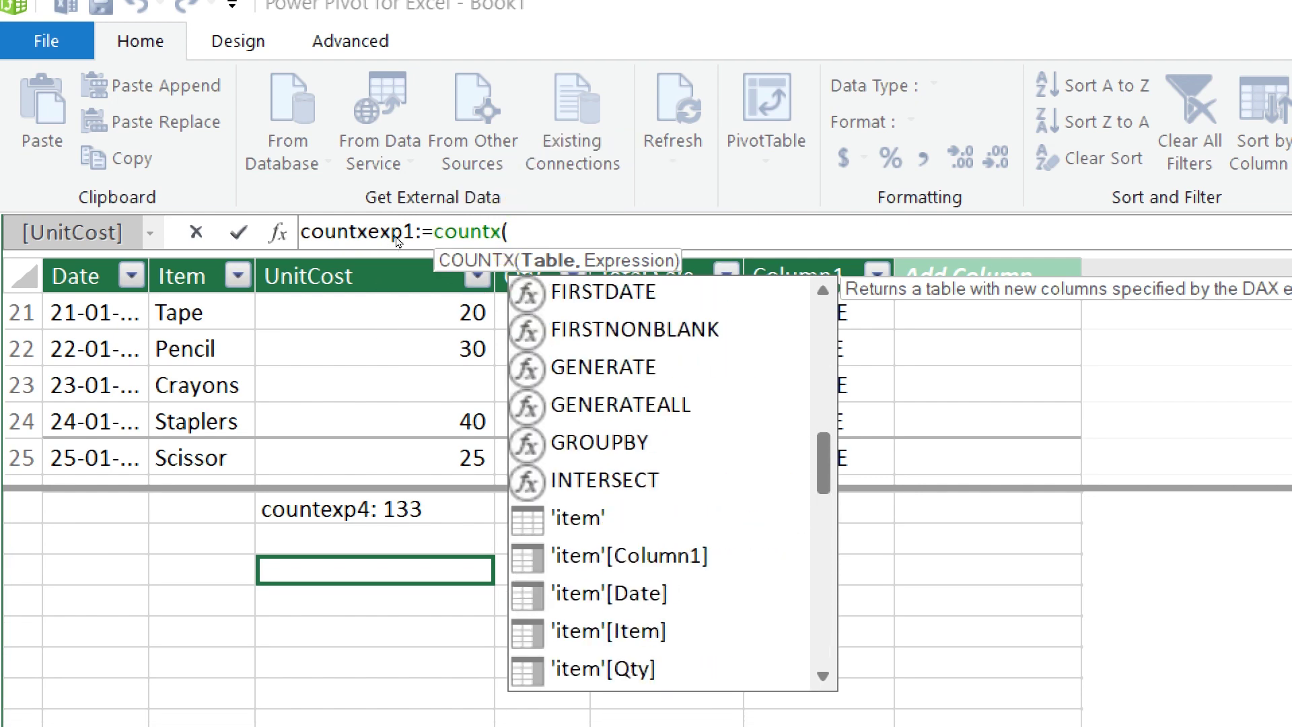
click(589, 519)
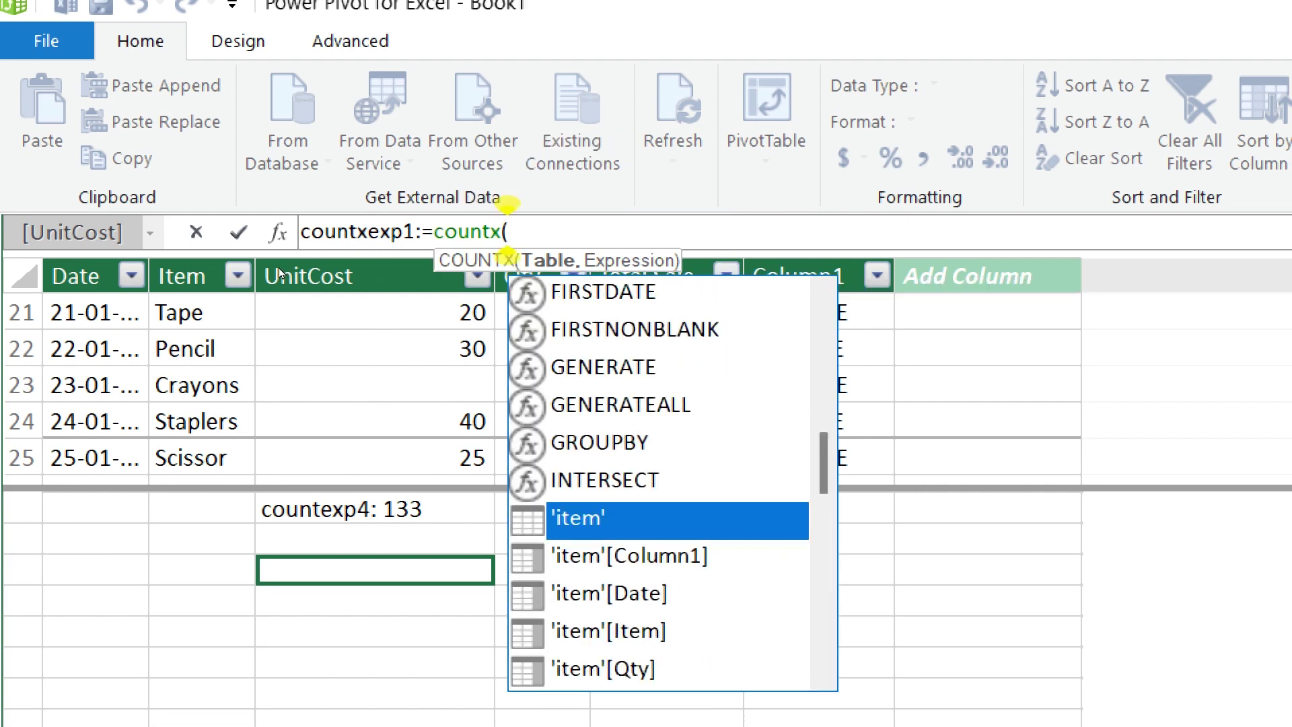
key(Tab)
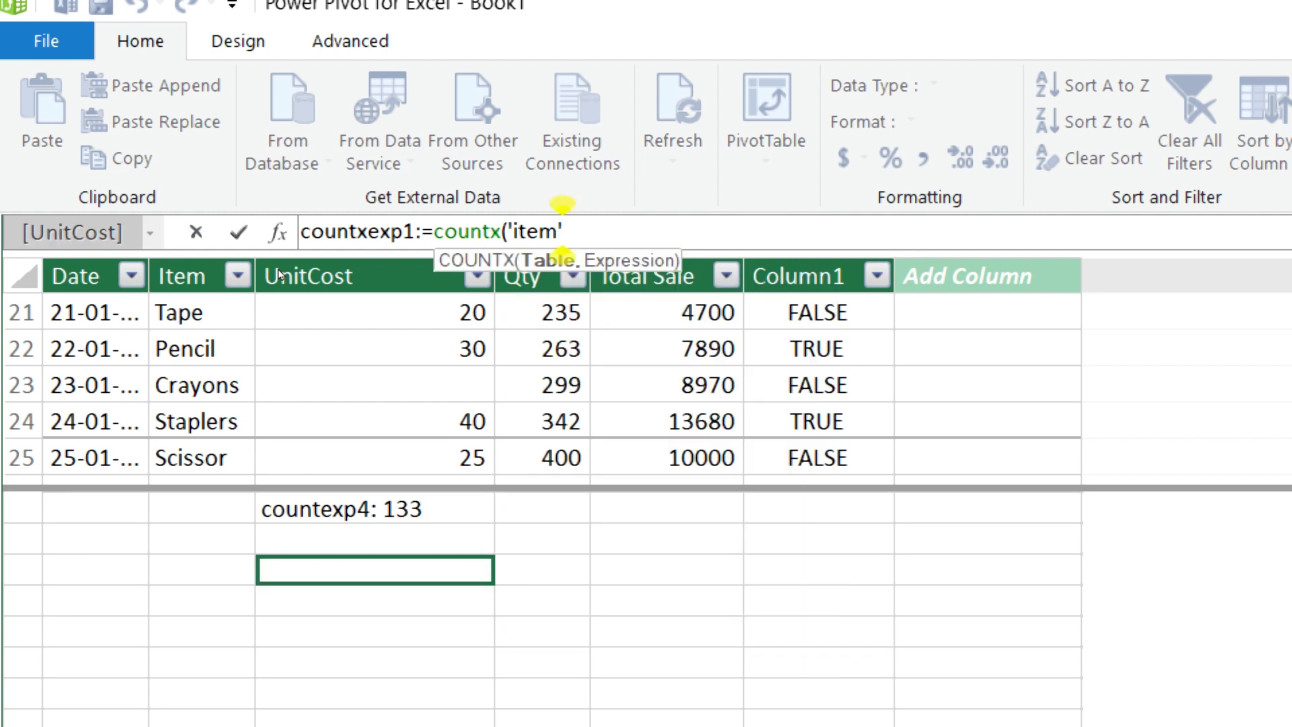
text(,)
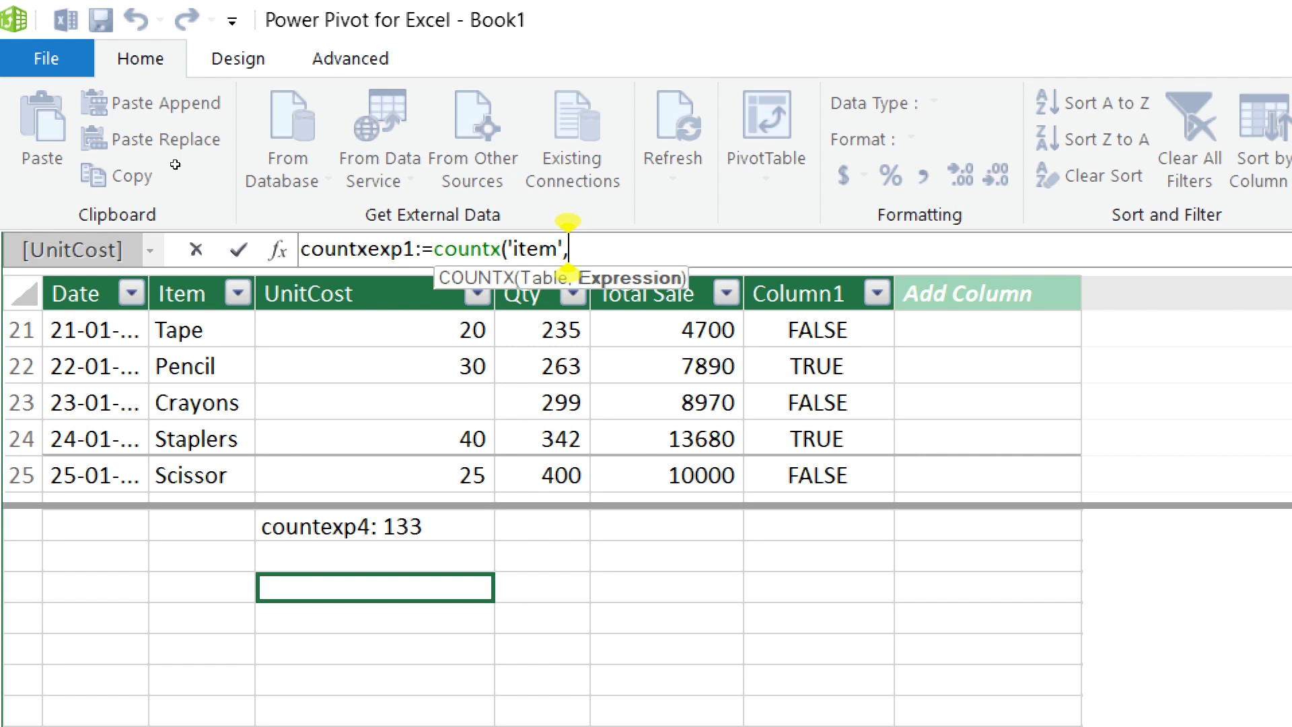
click(374, 329)
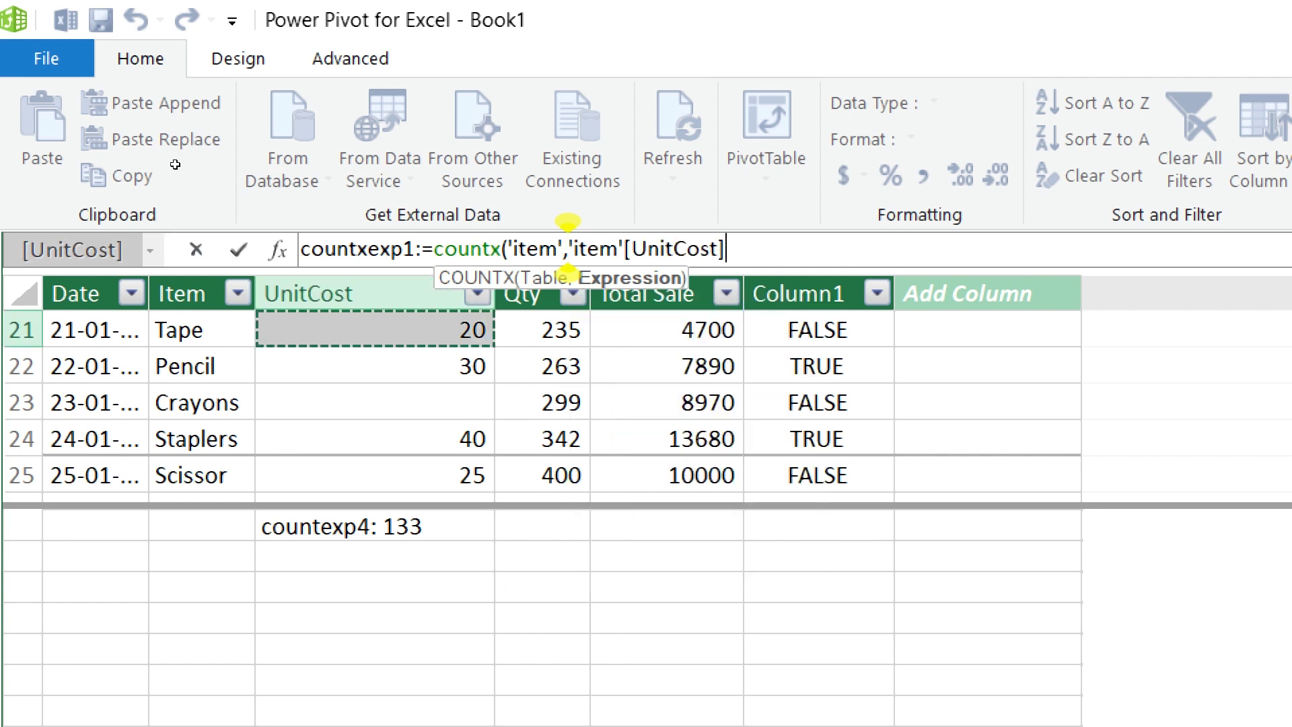
text())
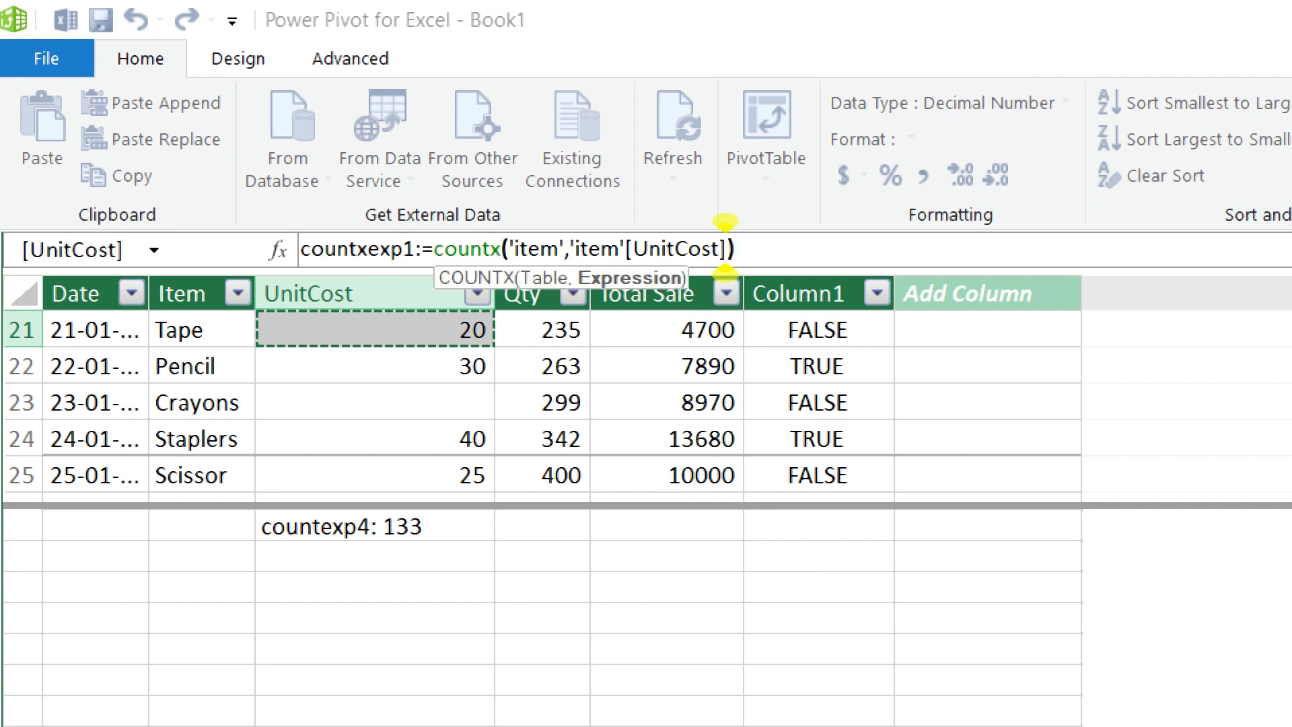
key(Return)
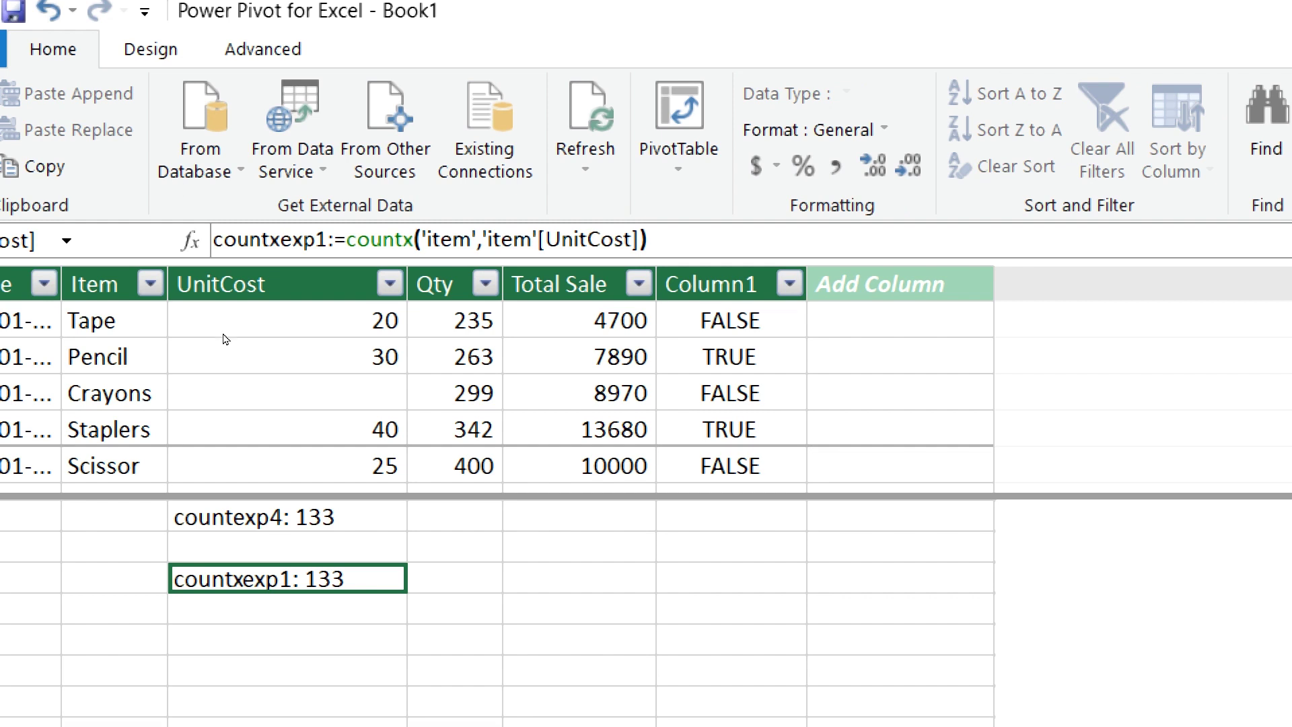
Step: In the countxexp1 formula, replace the table argument of COUNTX with Filter('item','item'[Item]="Pencil")
scroll(202, 296, up, 2)
scroll(189, 309, down, 2)
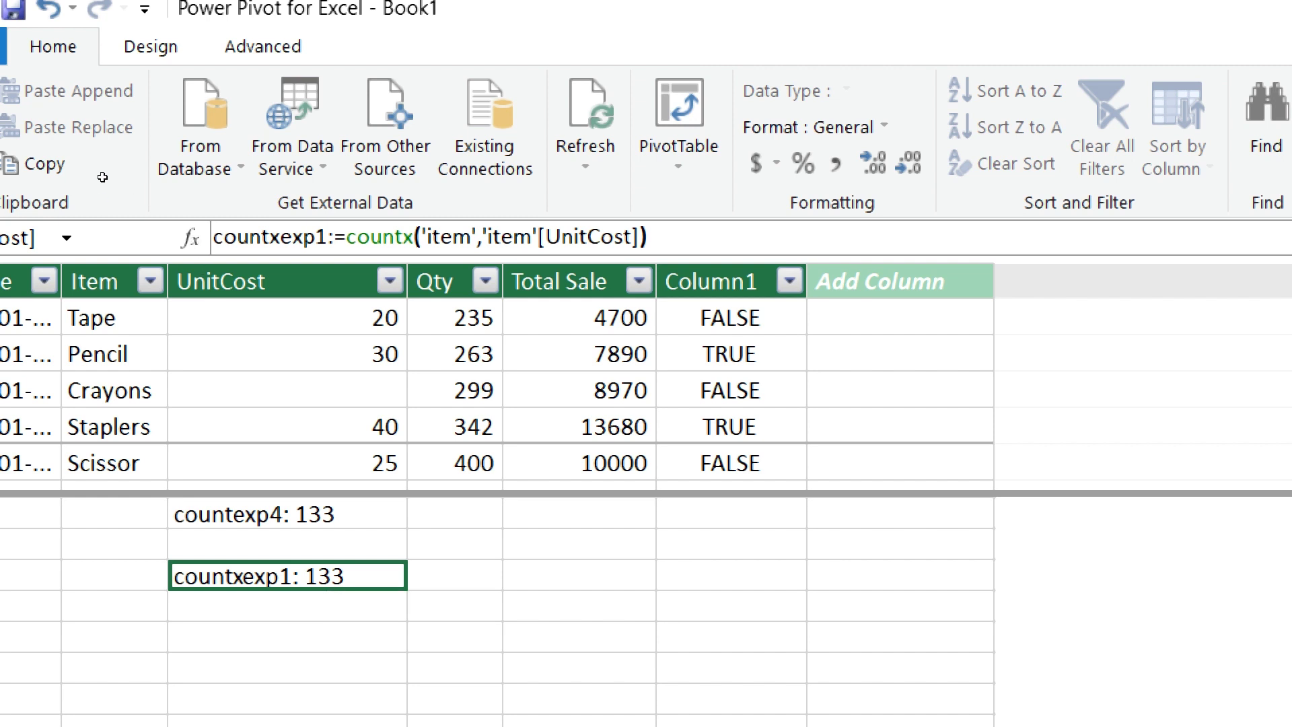
drag(113, 356, 116, 428)
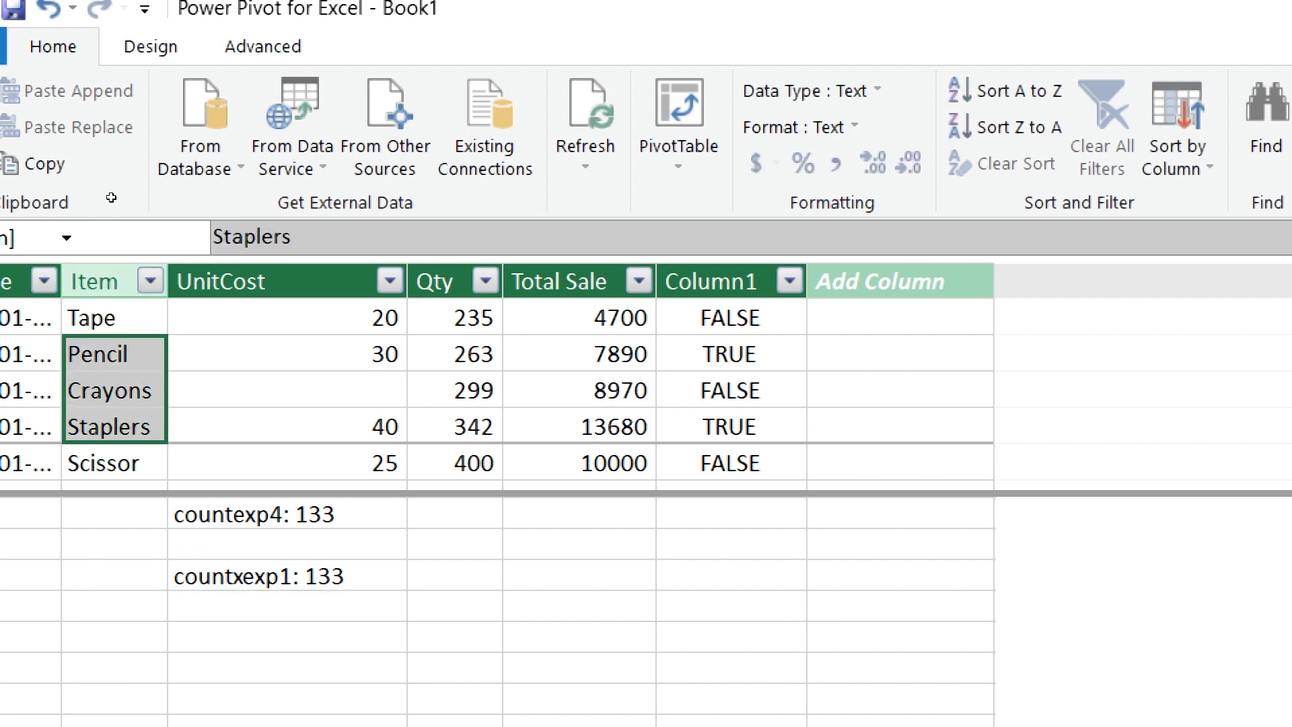
click(287, 576)
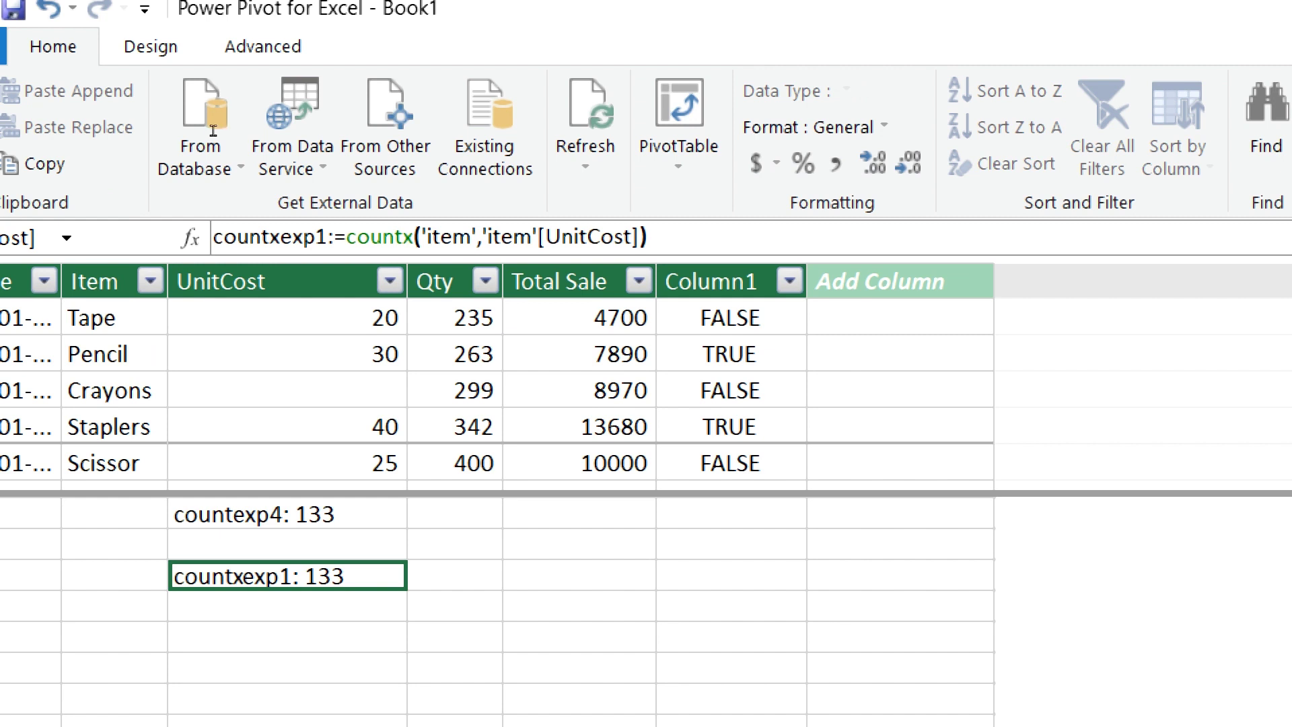
click(253, 125)
click(415, 236)
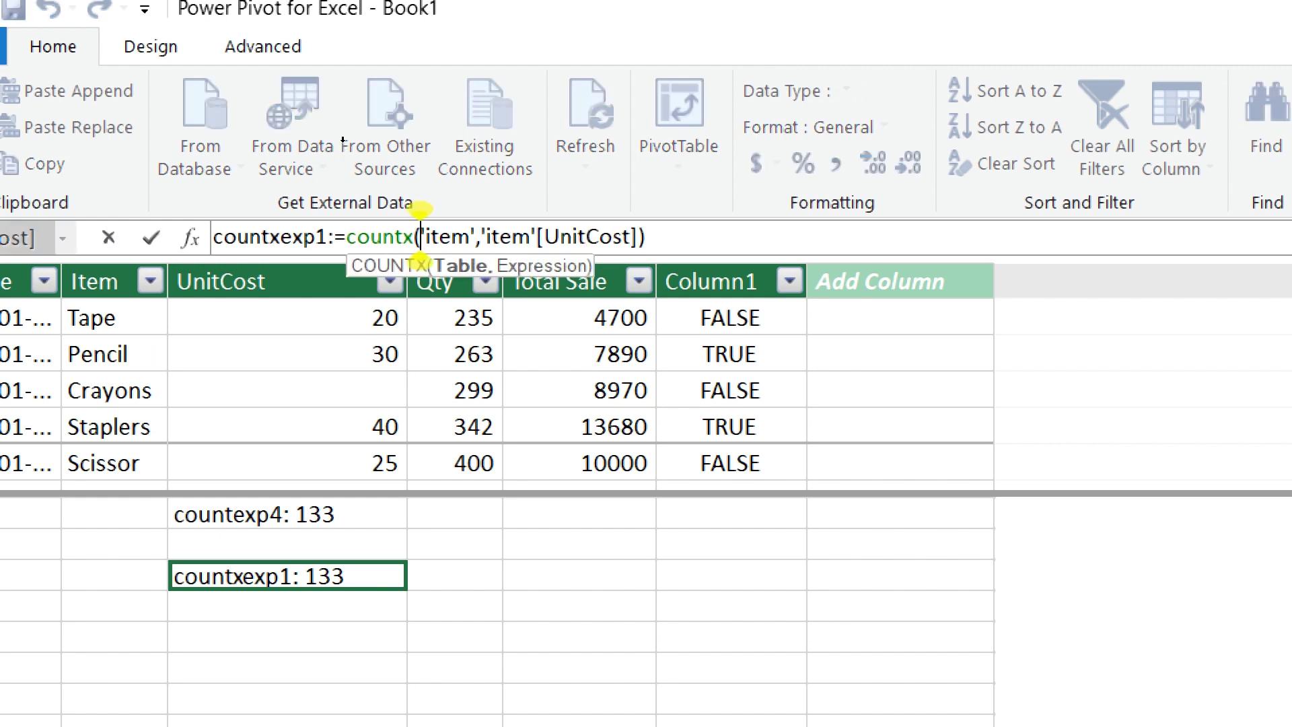
text(Filter()
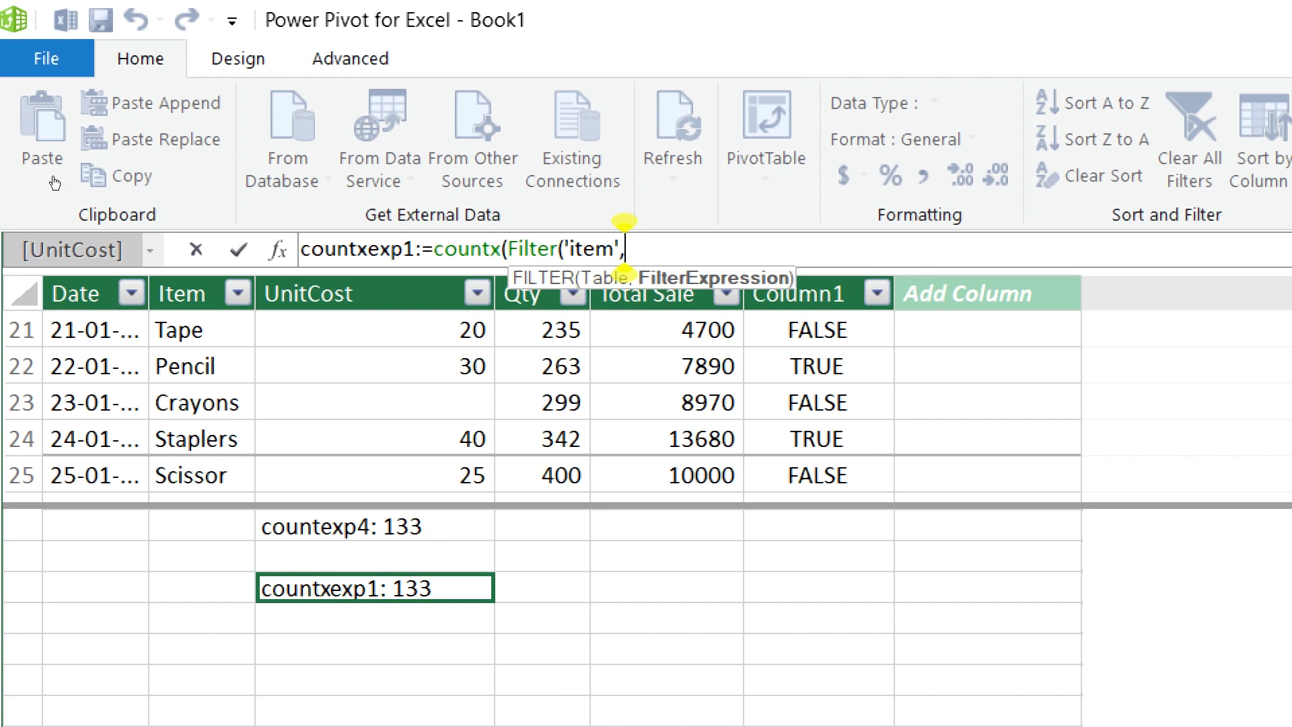
text('item')
click(178, 330)
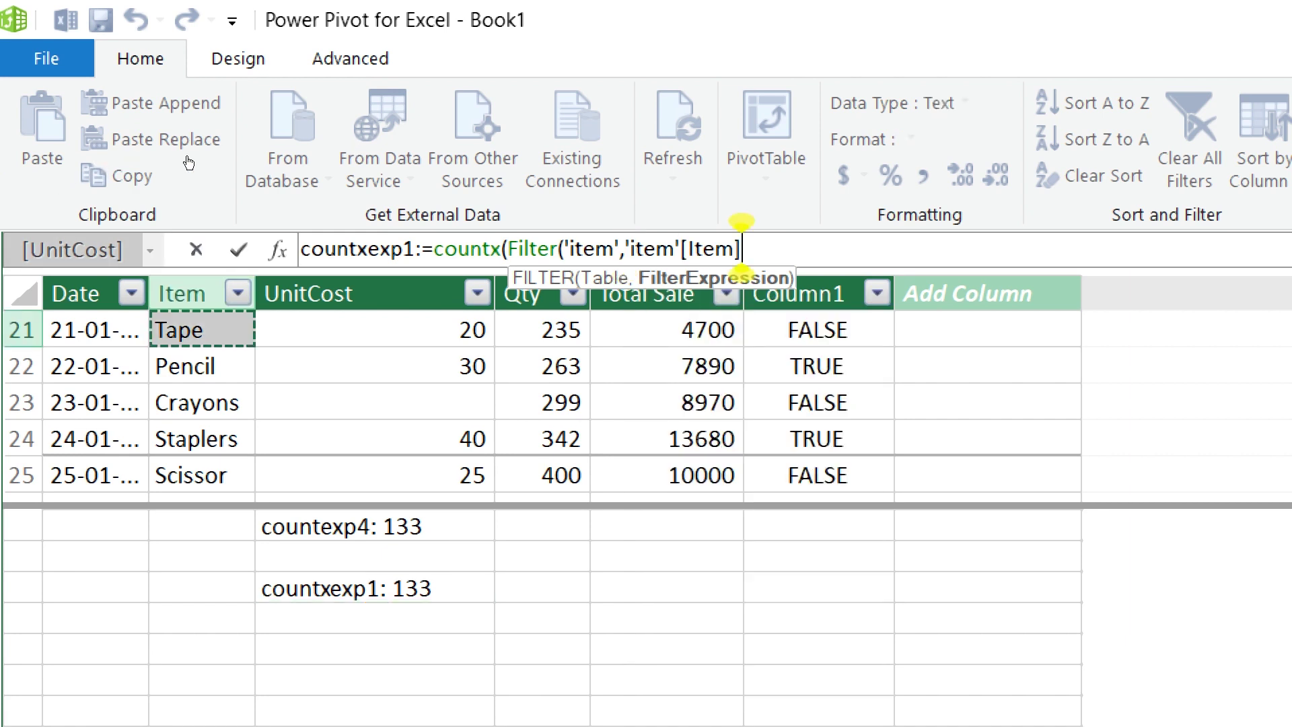
text(=)
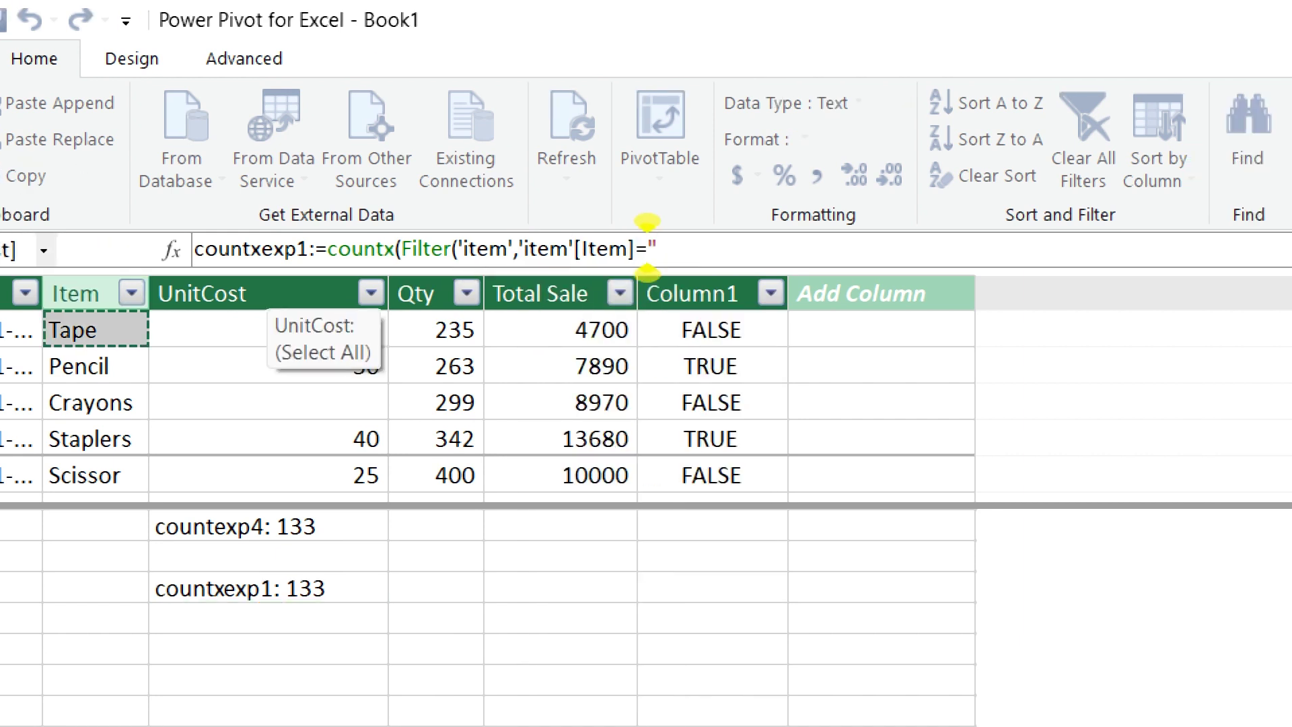
text("Penc)
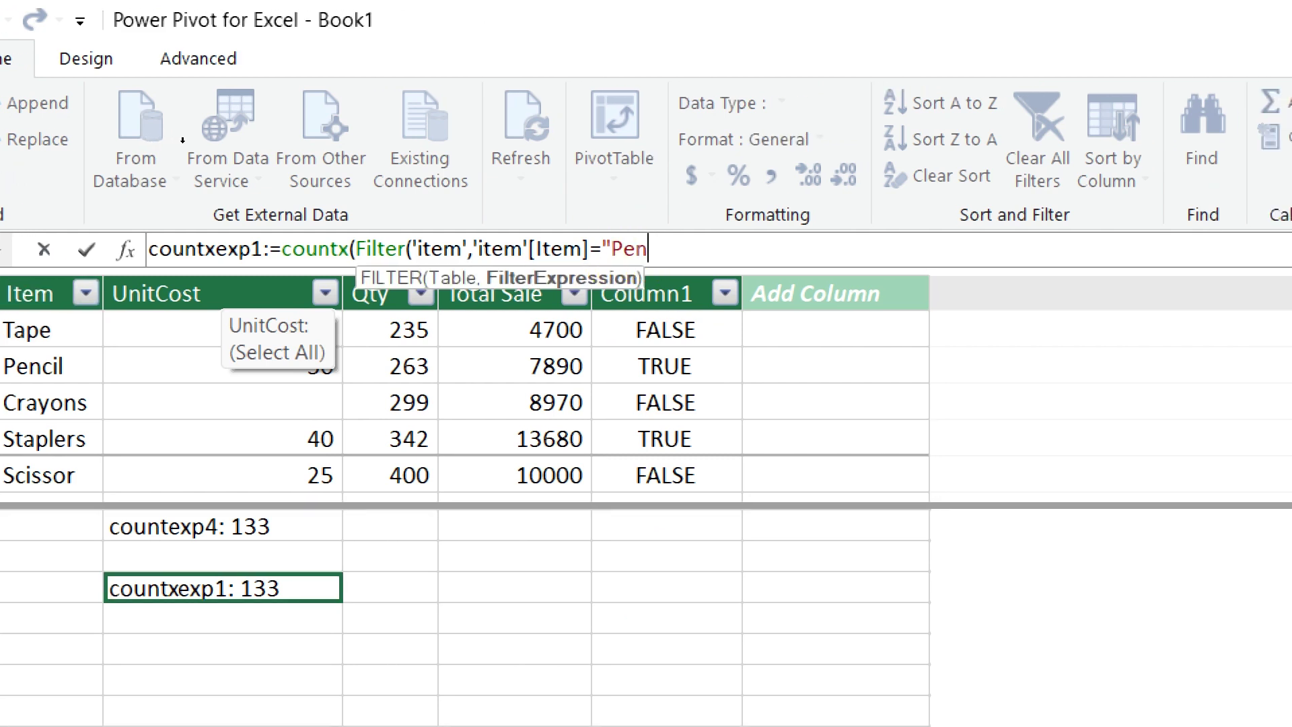
text(il)
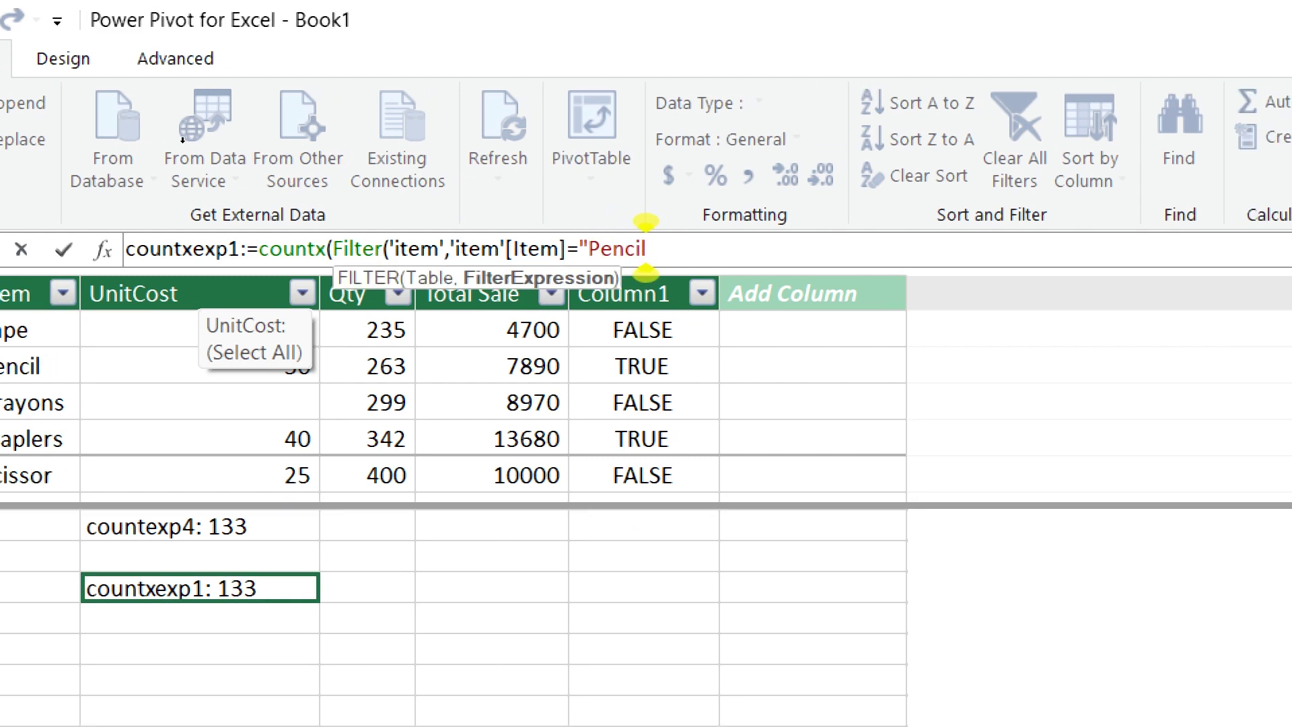
text("),)
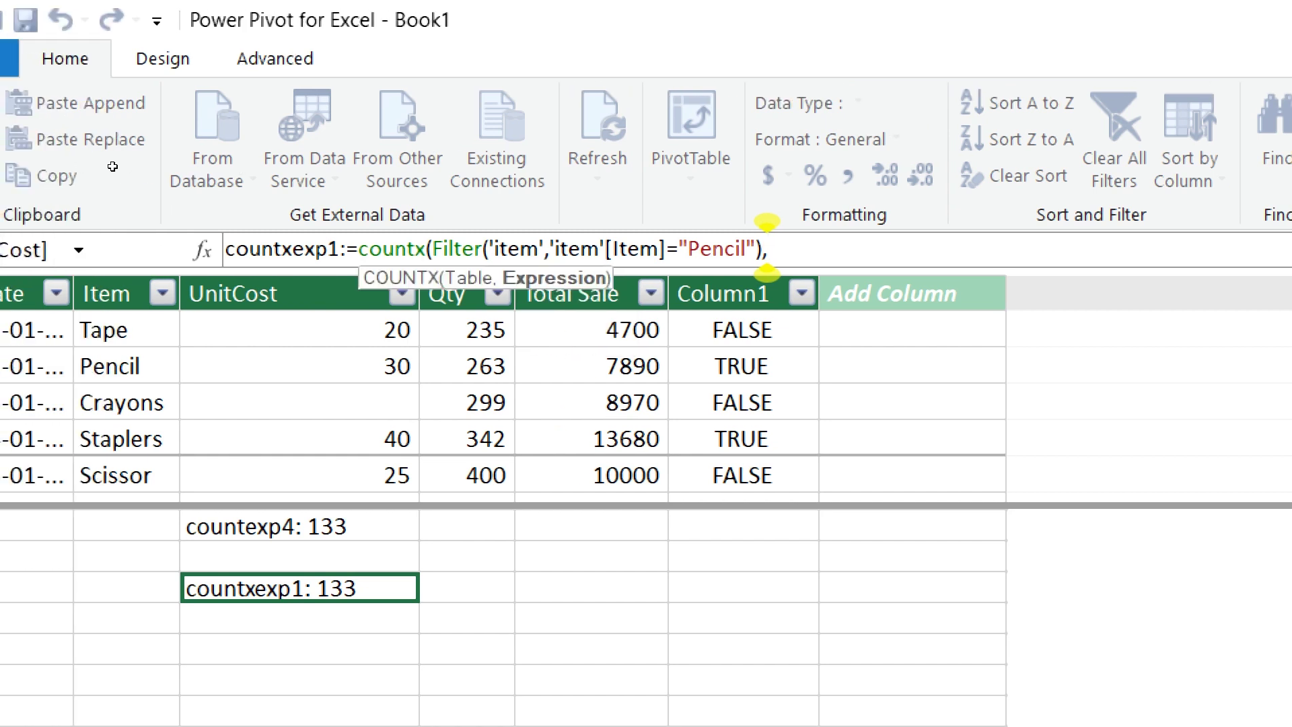
Step: Set the expression argument of the countxexp1 measure to 'item'[Item] and commit the formula
click(126, 331)
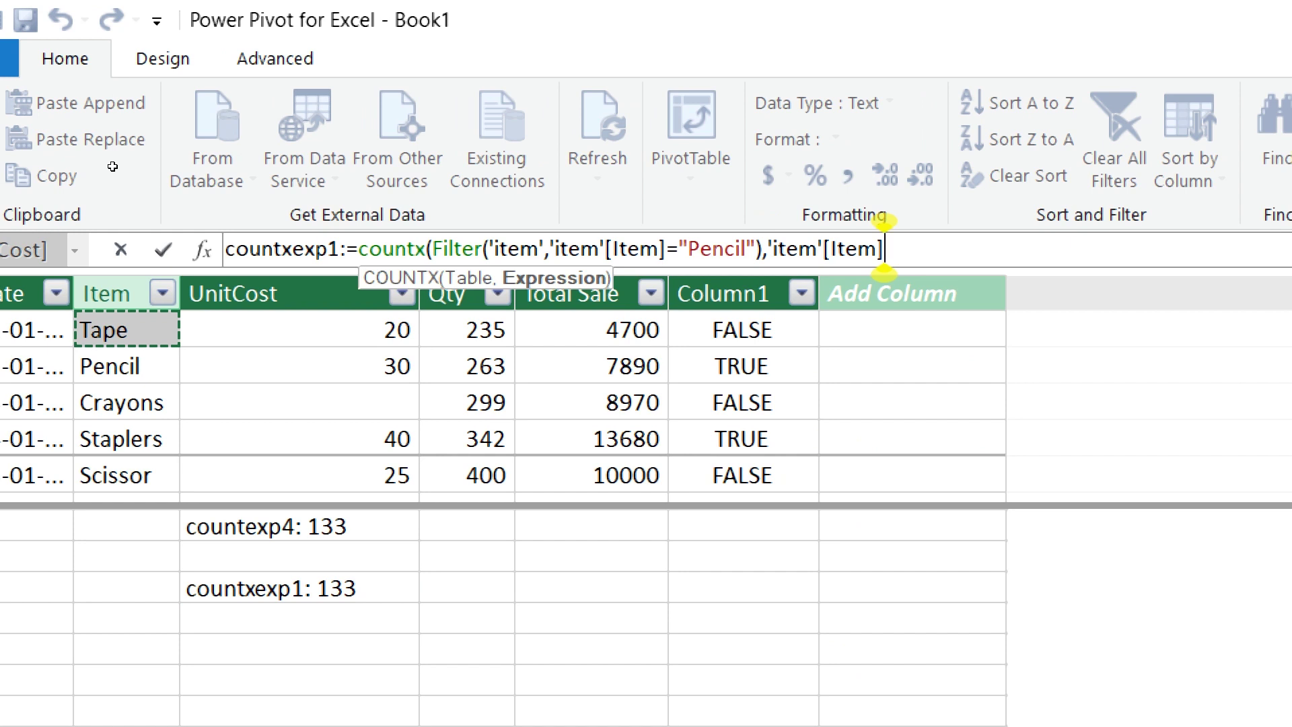
text())
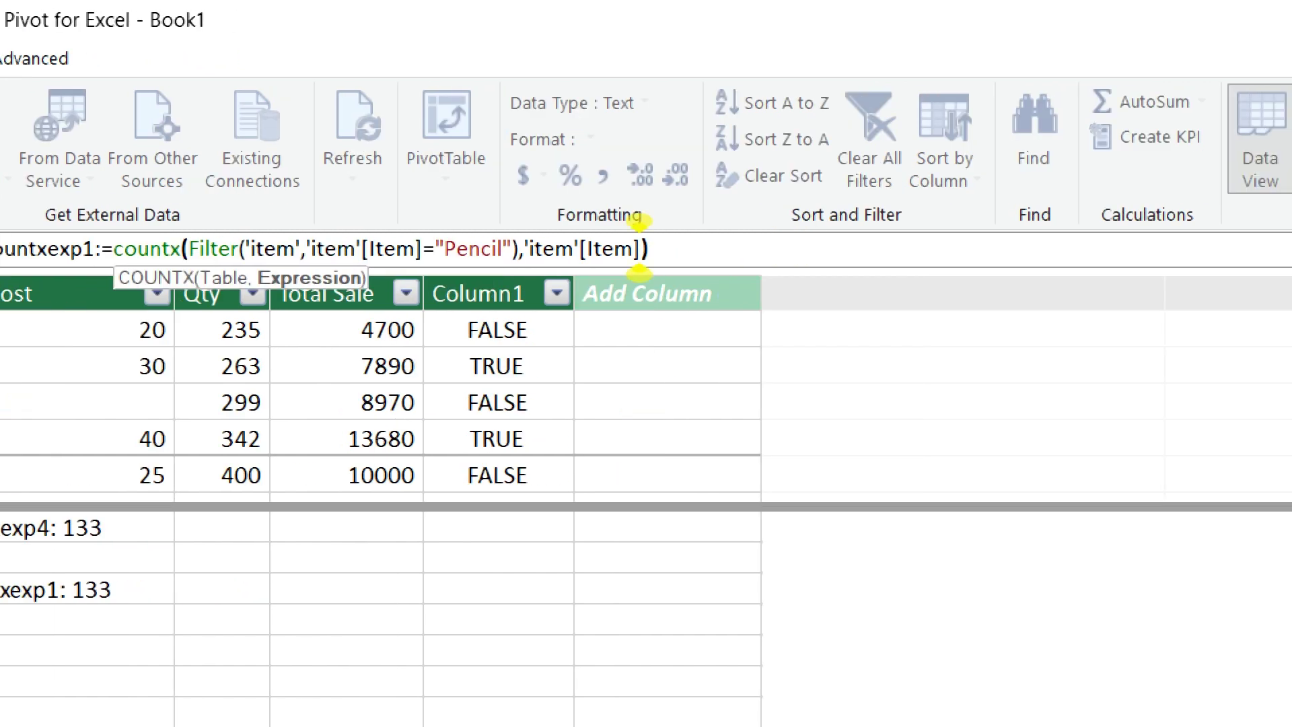
key(Return)
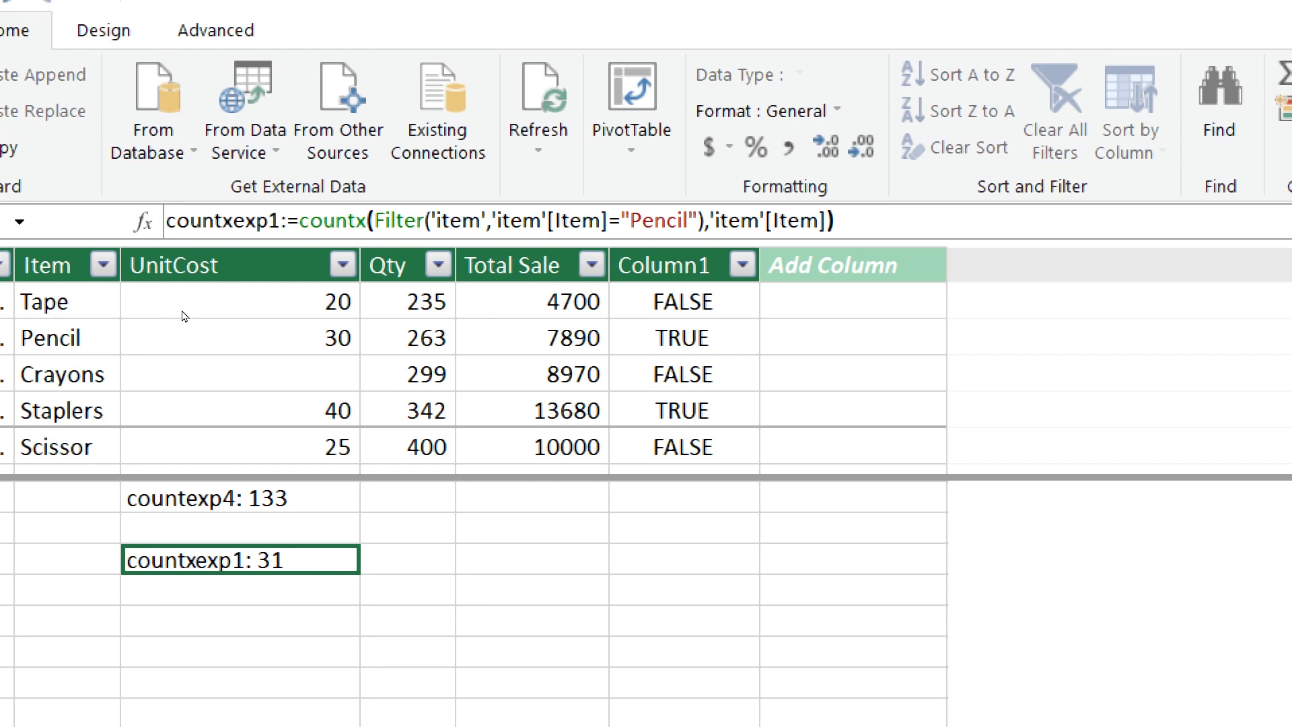
drag(61, 411, 97, 223)
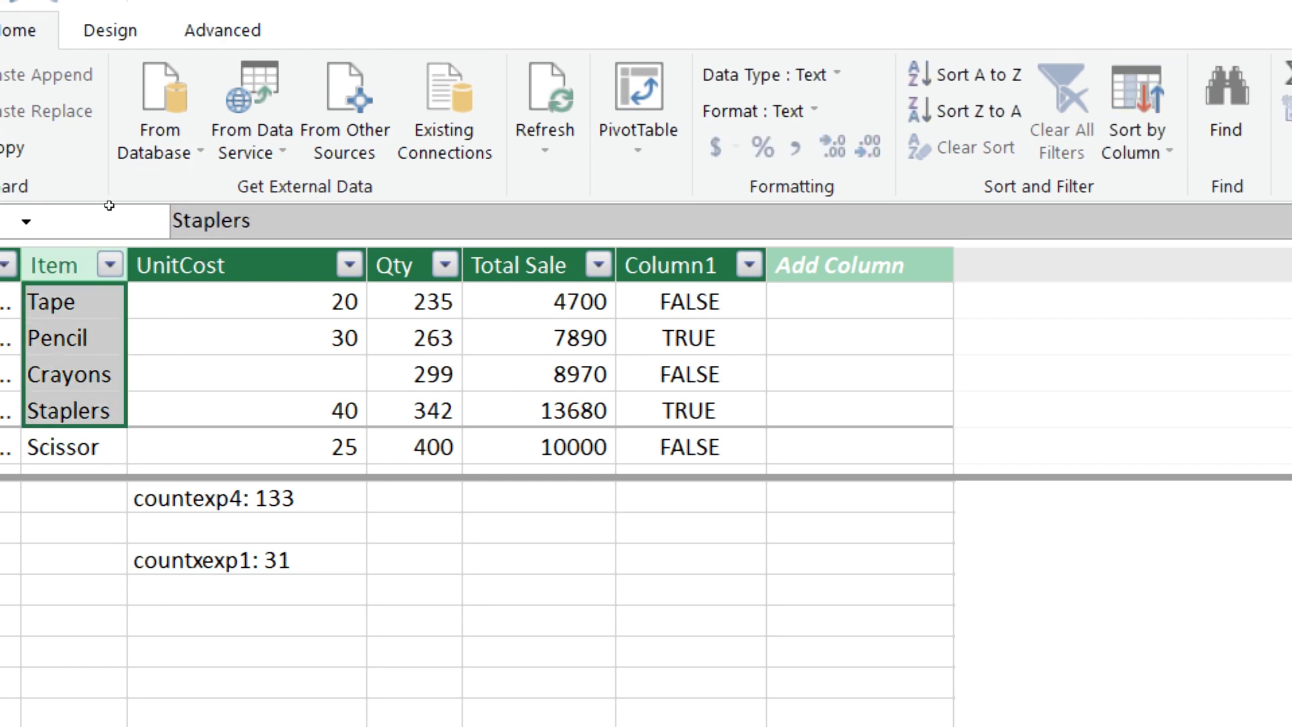
click(185, 301)
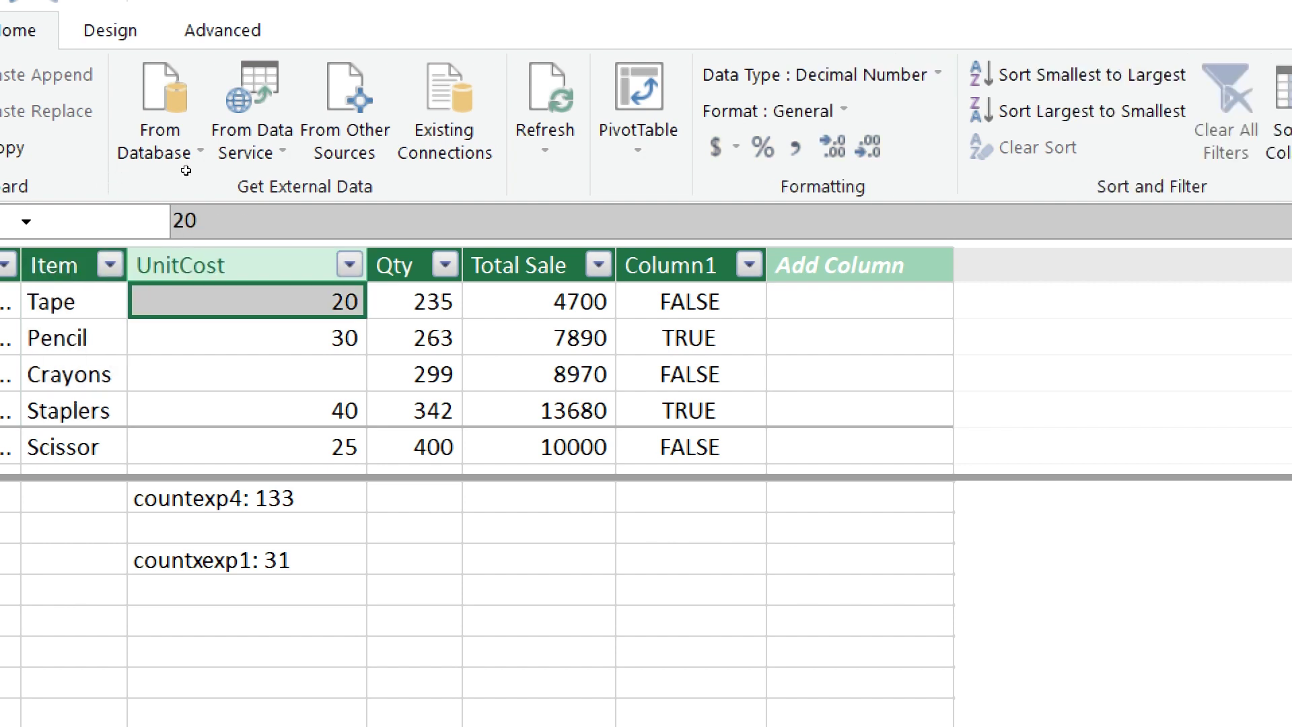
click(242, 560)
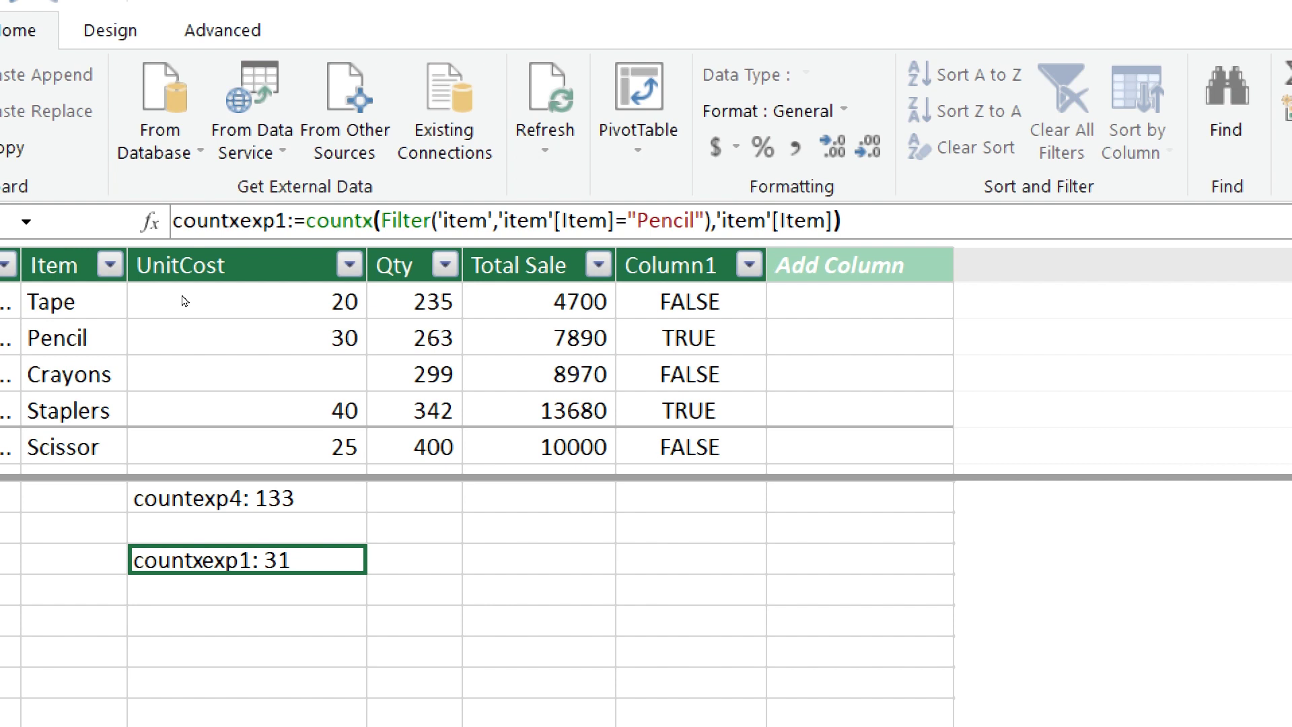
key(Down)
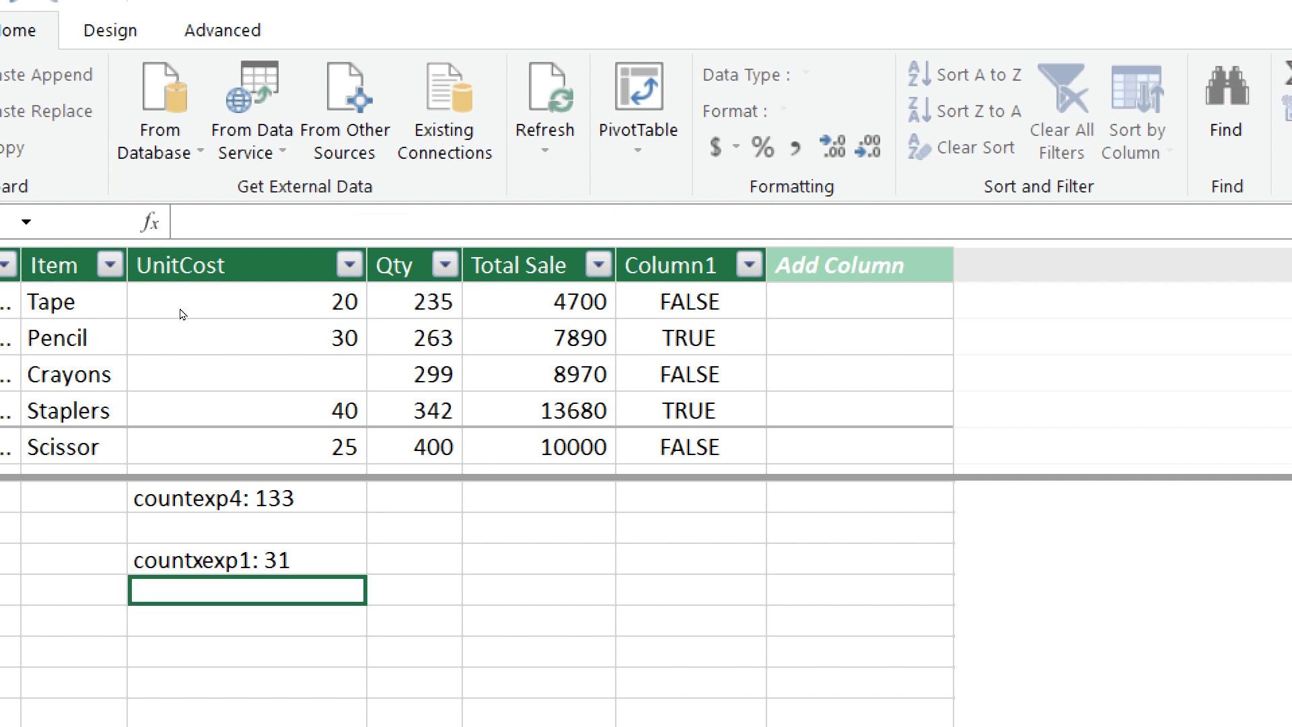
key(Up)
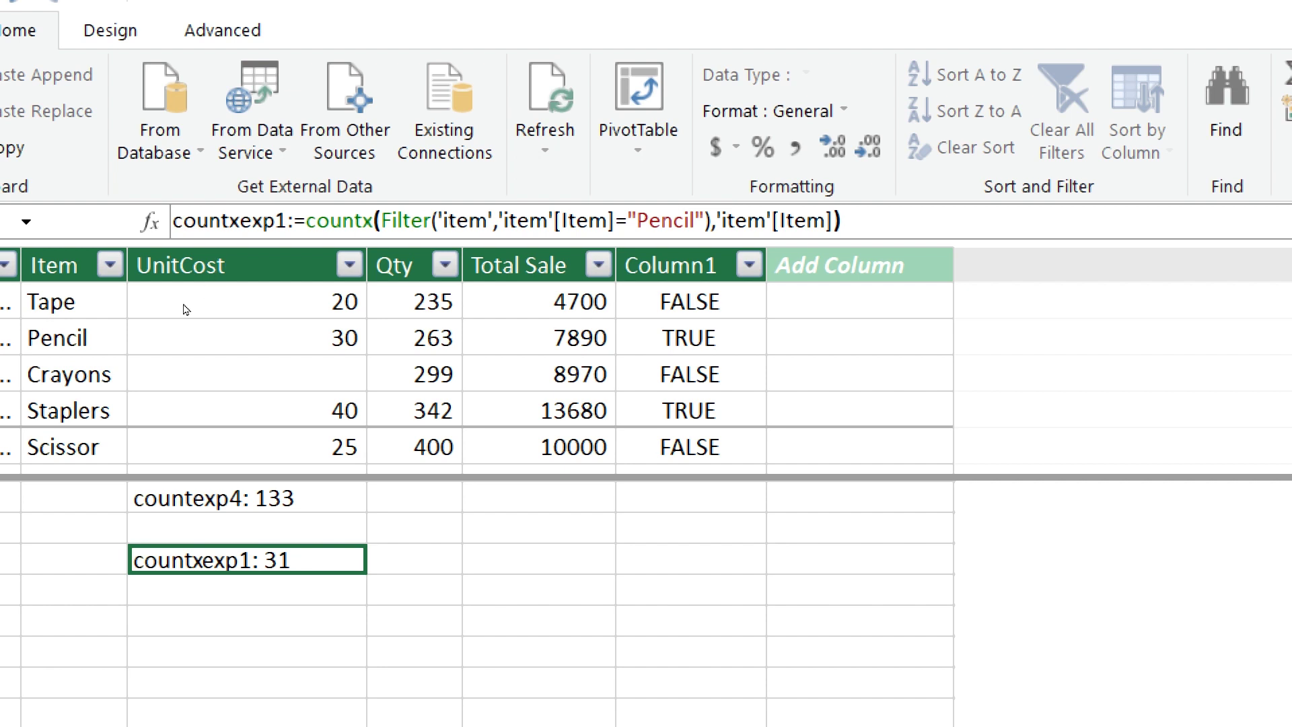
key(Down)
key(Up)
Step: Replace the expression argument of COUNTX in the countxexp1 measure with 'item'[Column1] and commit the formula
key(F2)
key(Left)
key(Left)
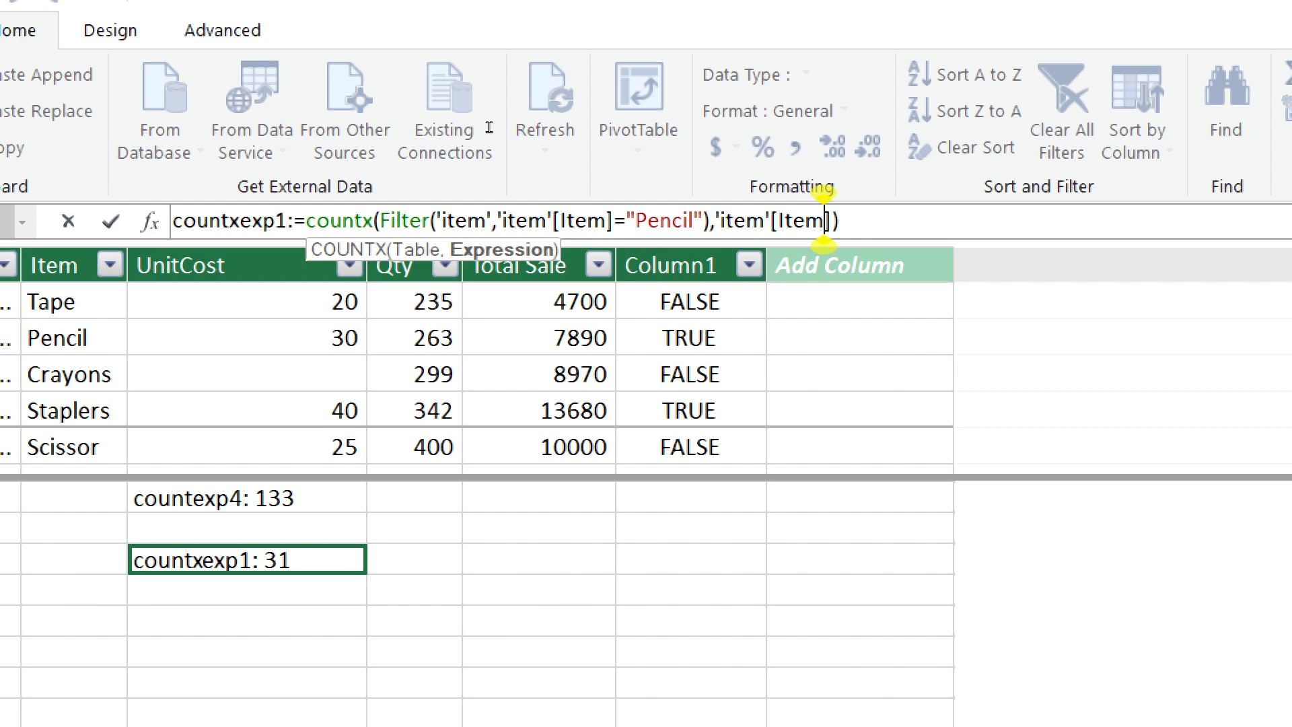
key(Right)
key(Right)
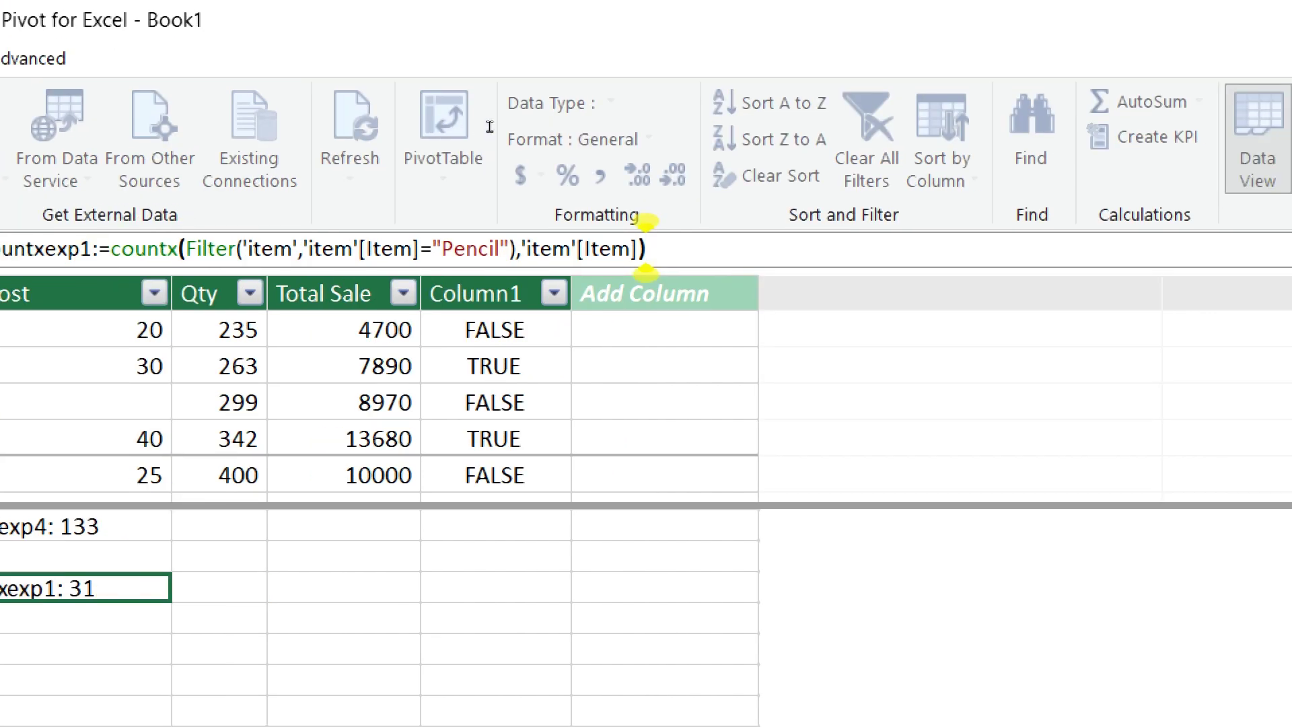
key(Left)
key(BackSpace)
key(BackSpace)
key(BackSpace)
key(BackSpace)
key(BackSpace)
key(BackSpace)
key(BackSpace)
key(BackSpace)
key(BackSpace)
key(BackSpace)
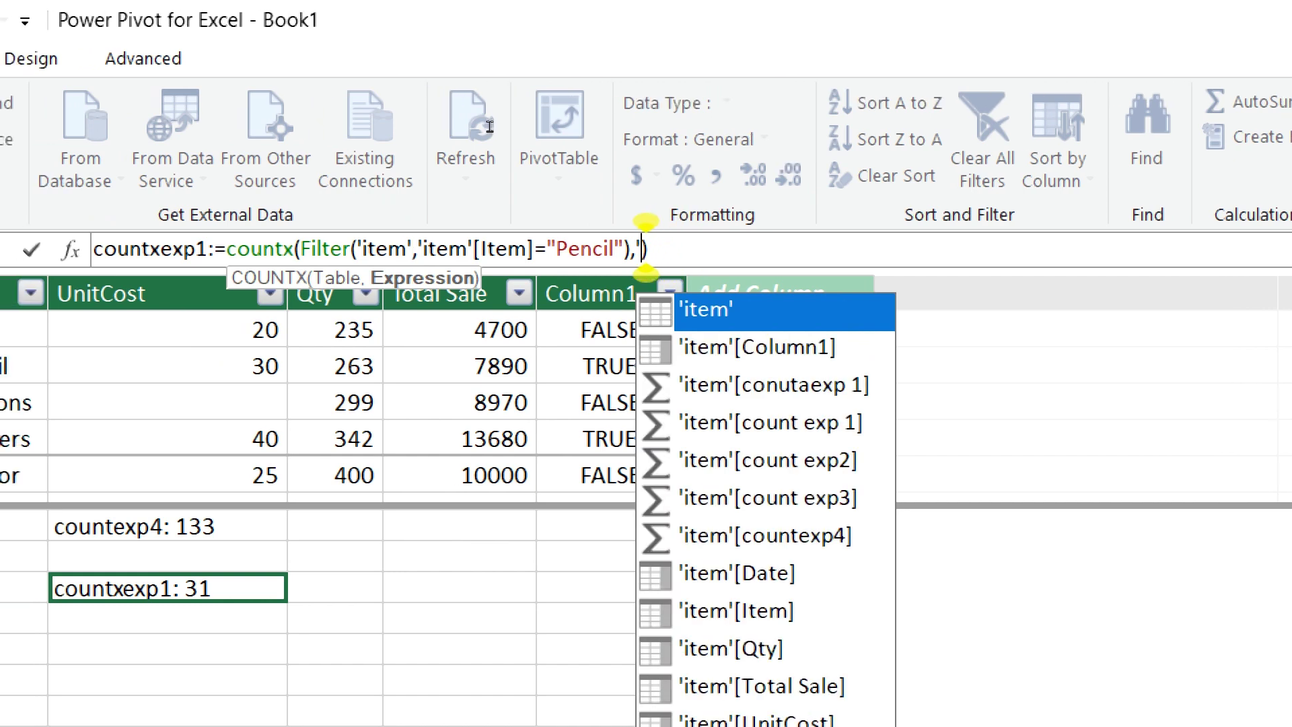
key(BackSpace)
key(BackSpace)
click(619, 329)
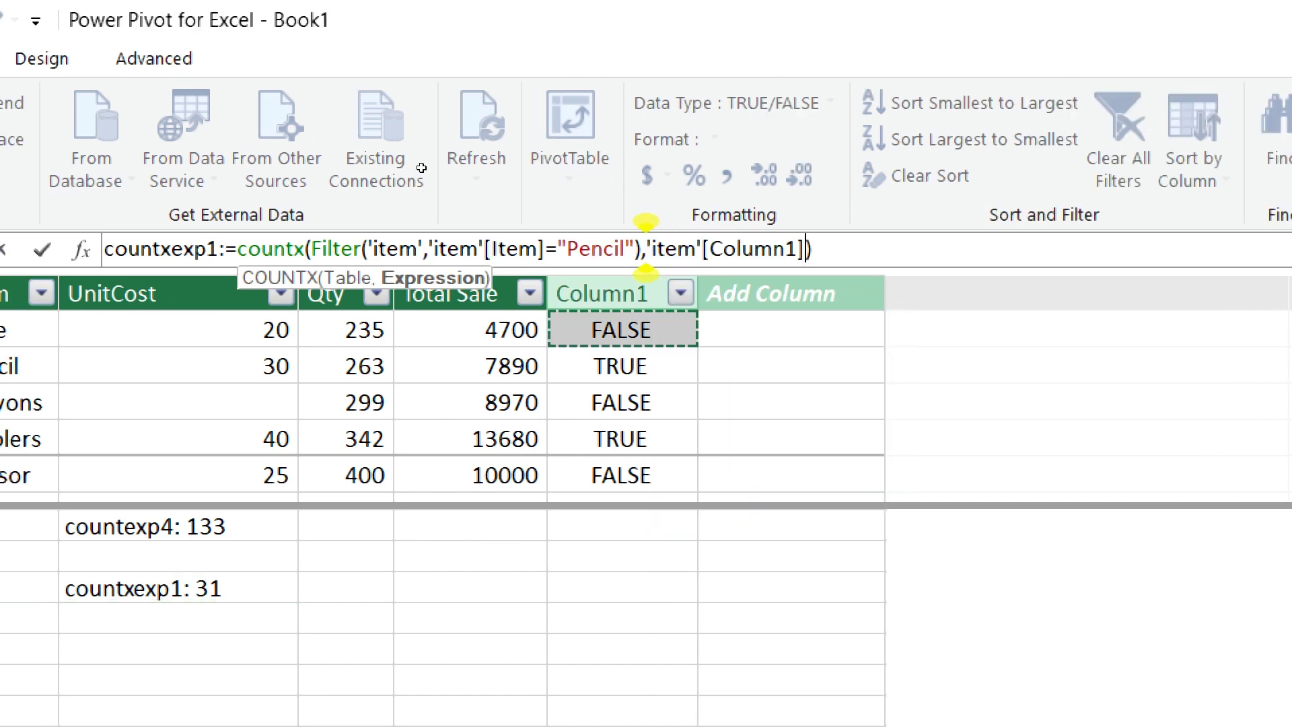
key(Return)
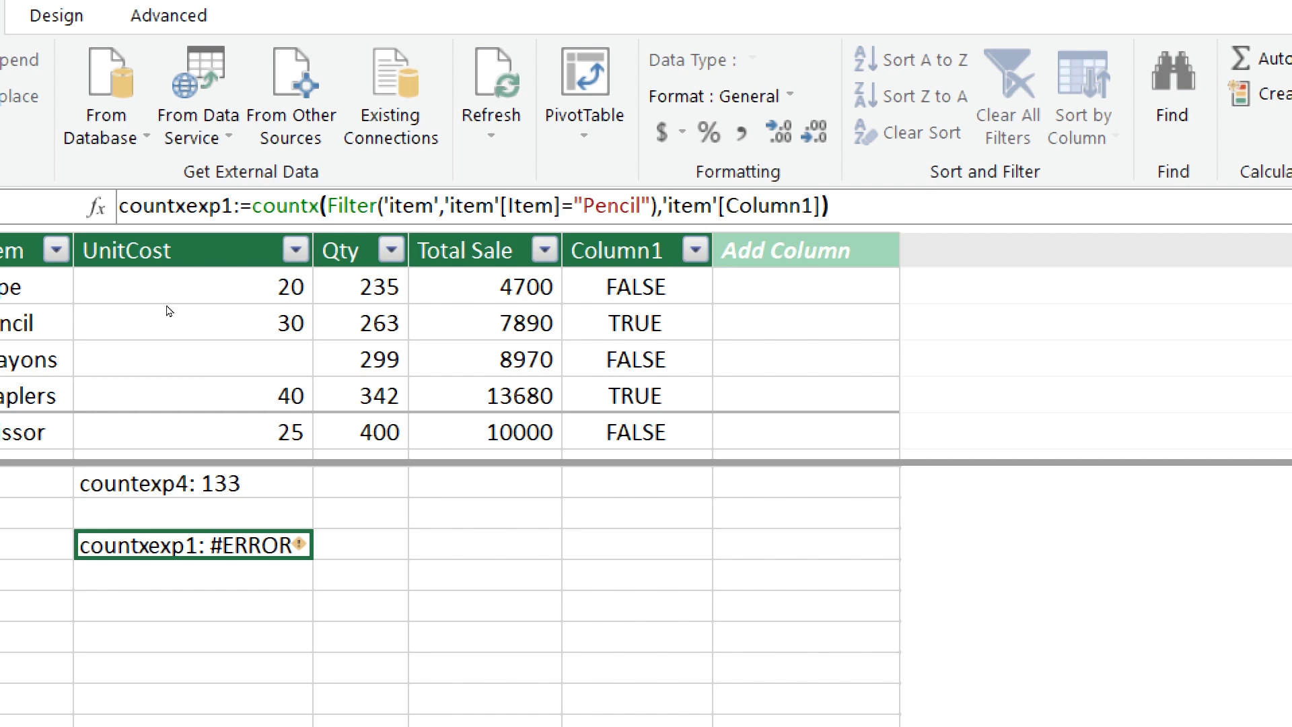
Step: Start a measure named countaxexp1 with the COUNTAX function, two rows below countxexp1
key(Down)
key(Down)
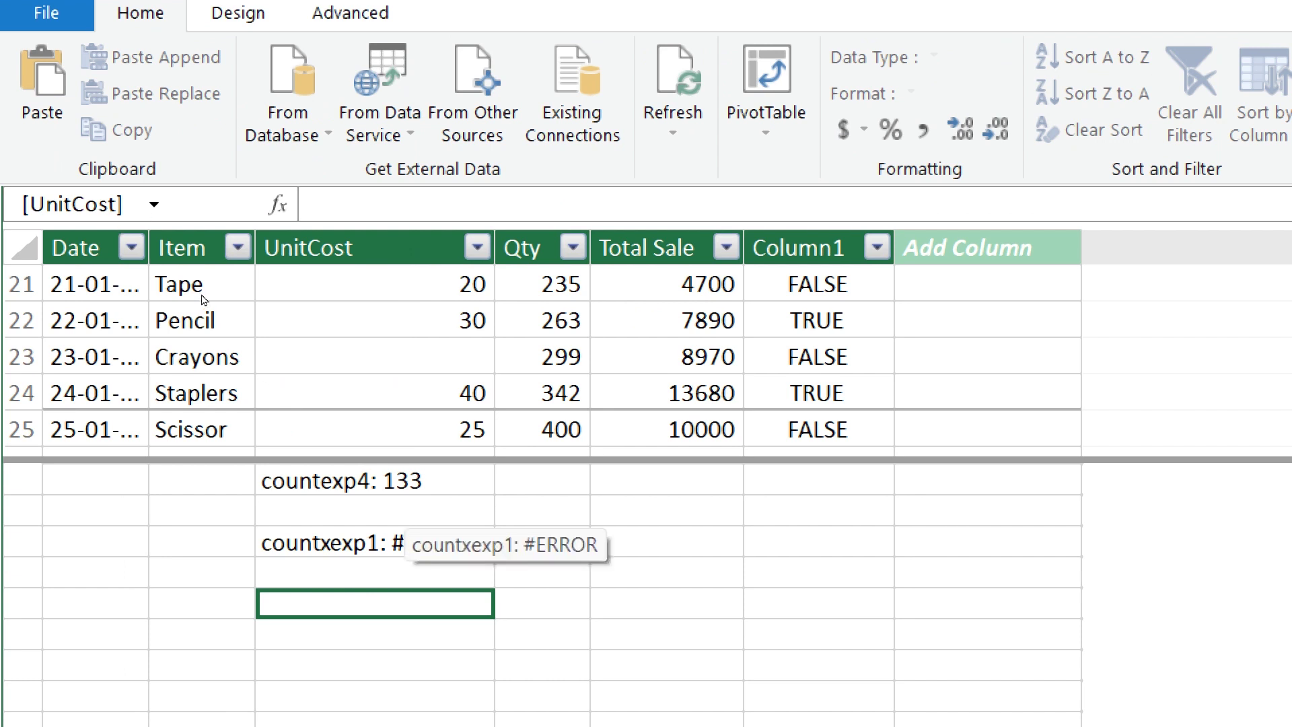
key(Up)
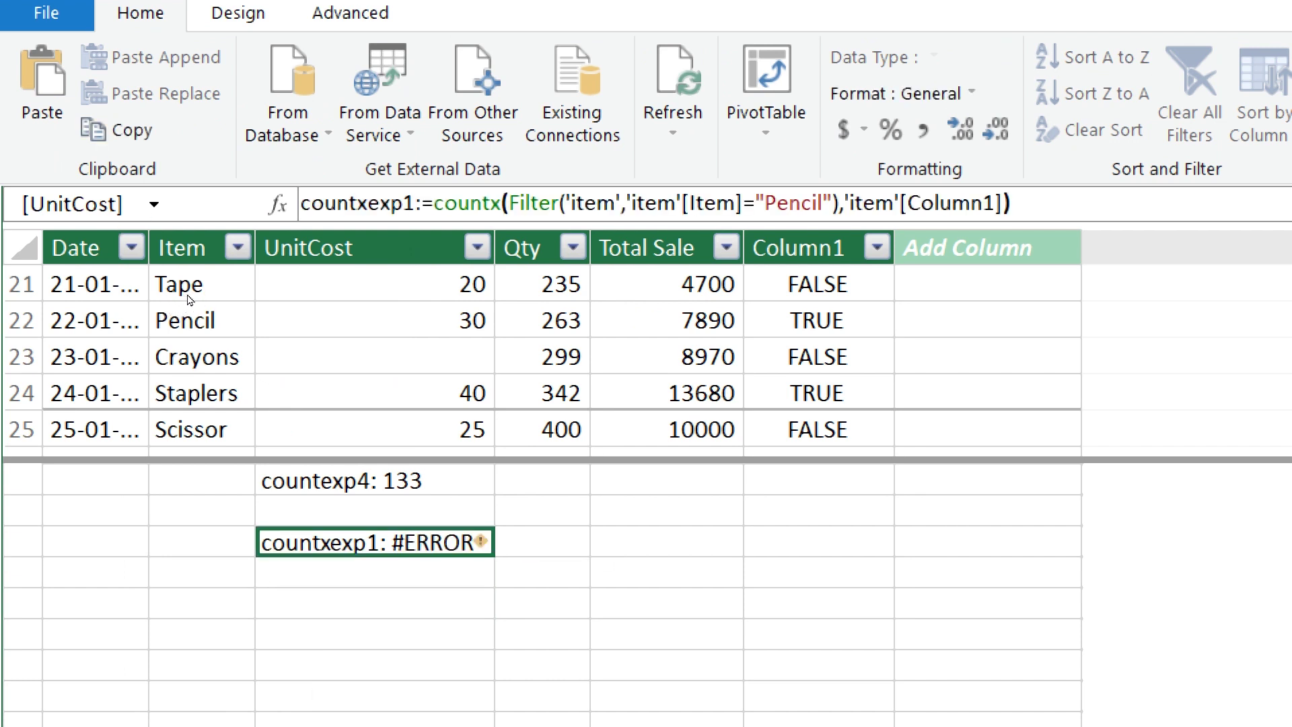
key(Down)
key(Down)
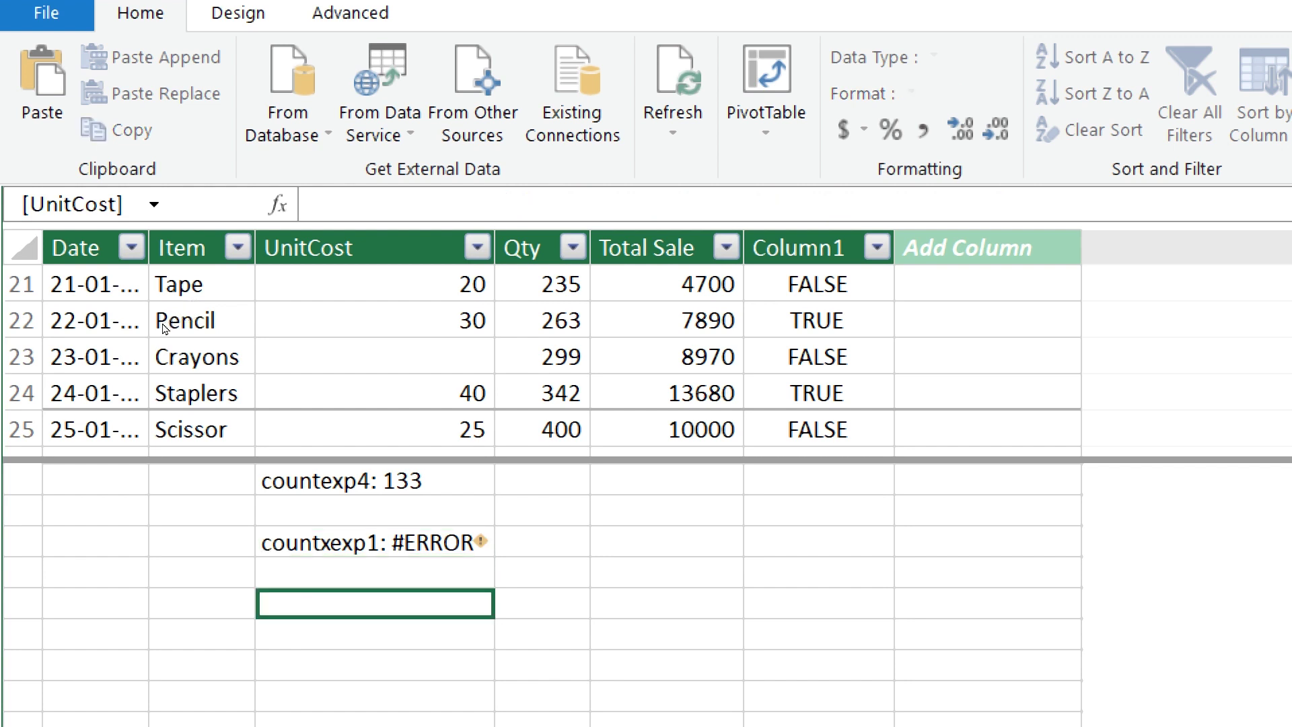
text(coun)
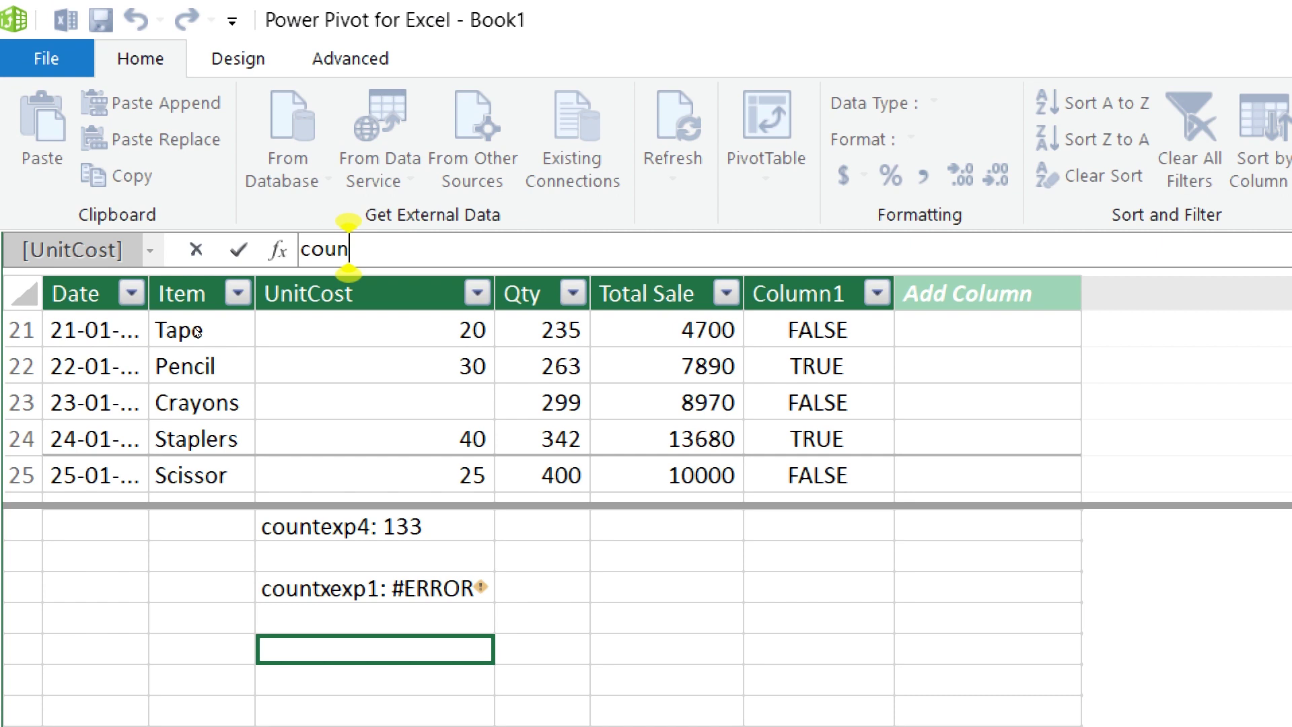
text(tax)
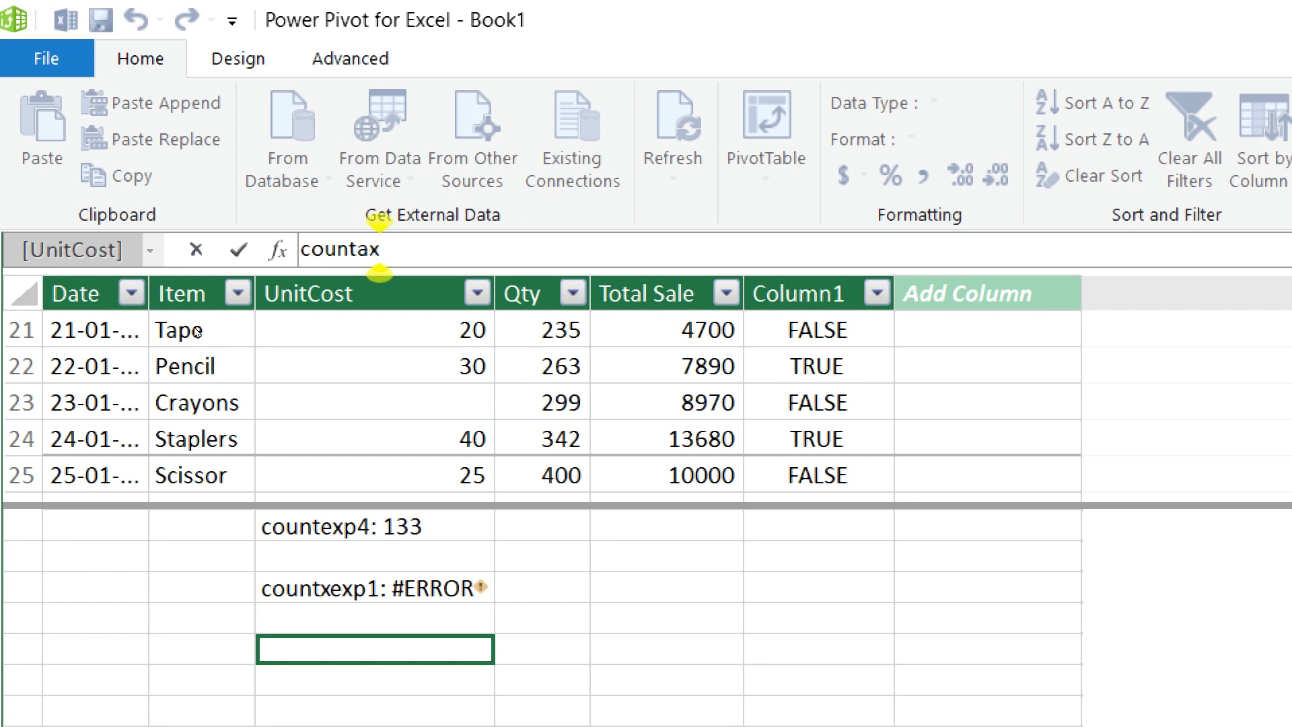
text(exp)
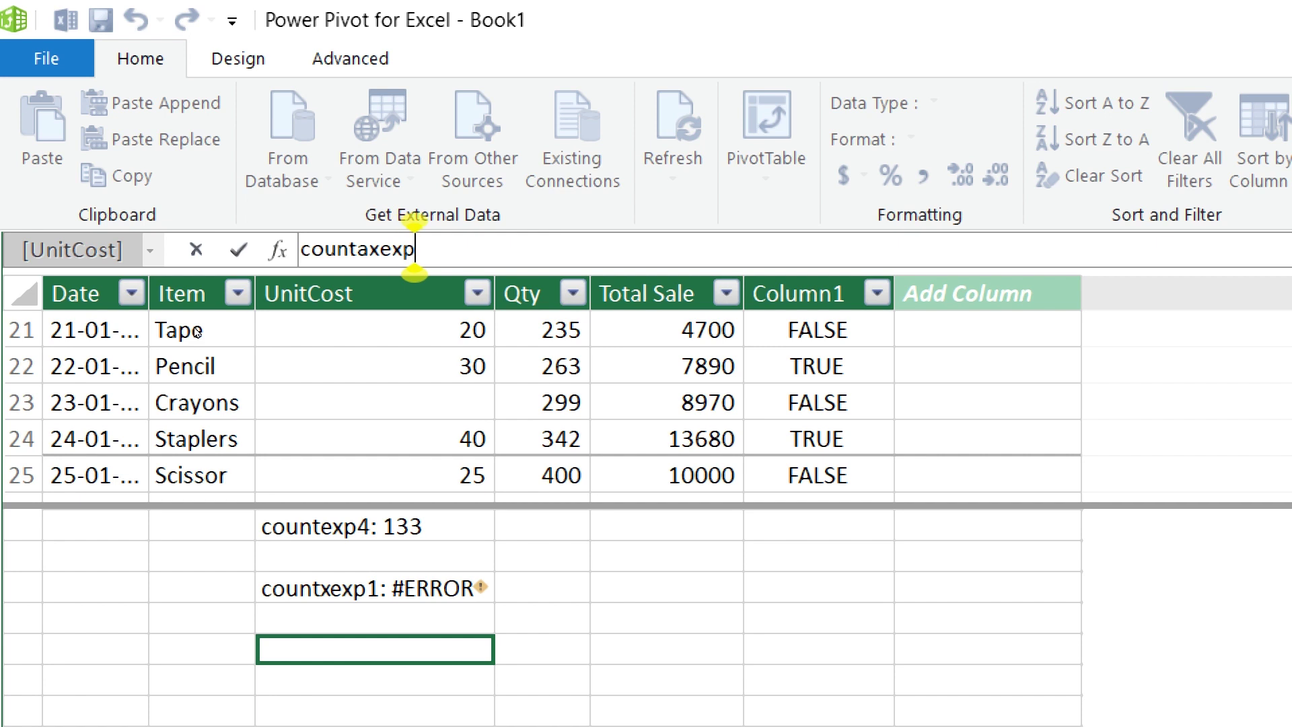
text(1:=c)
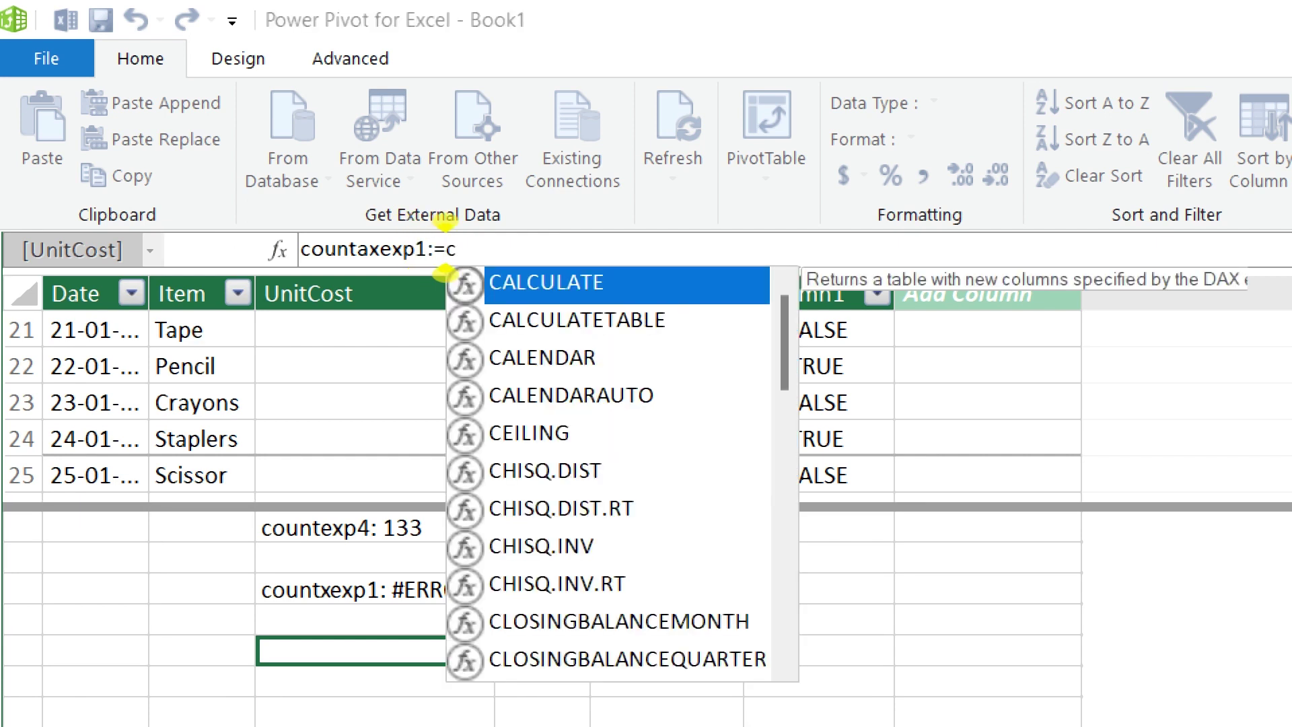
text(ountax)
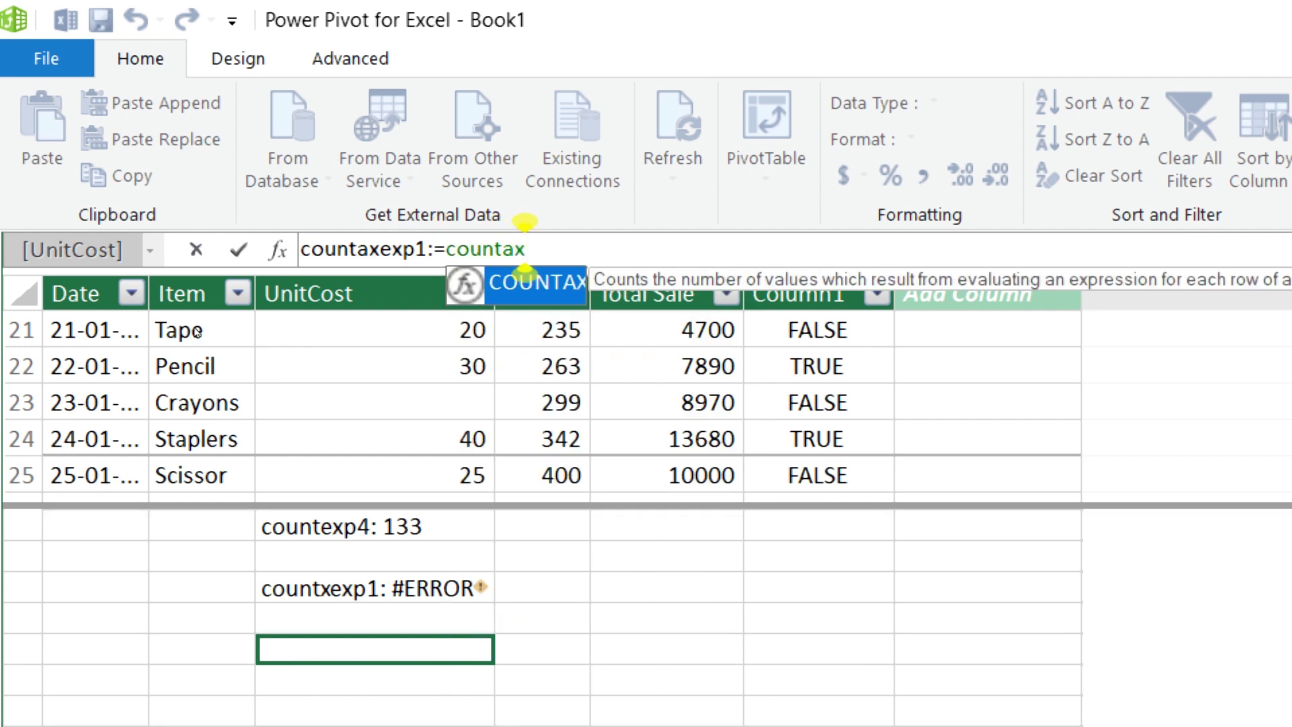
text(()
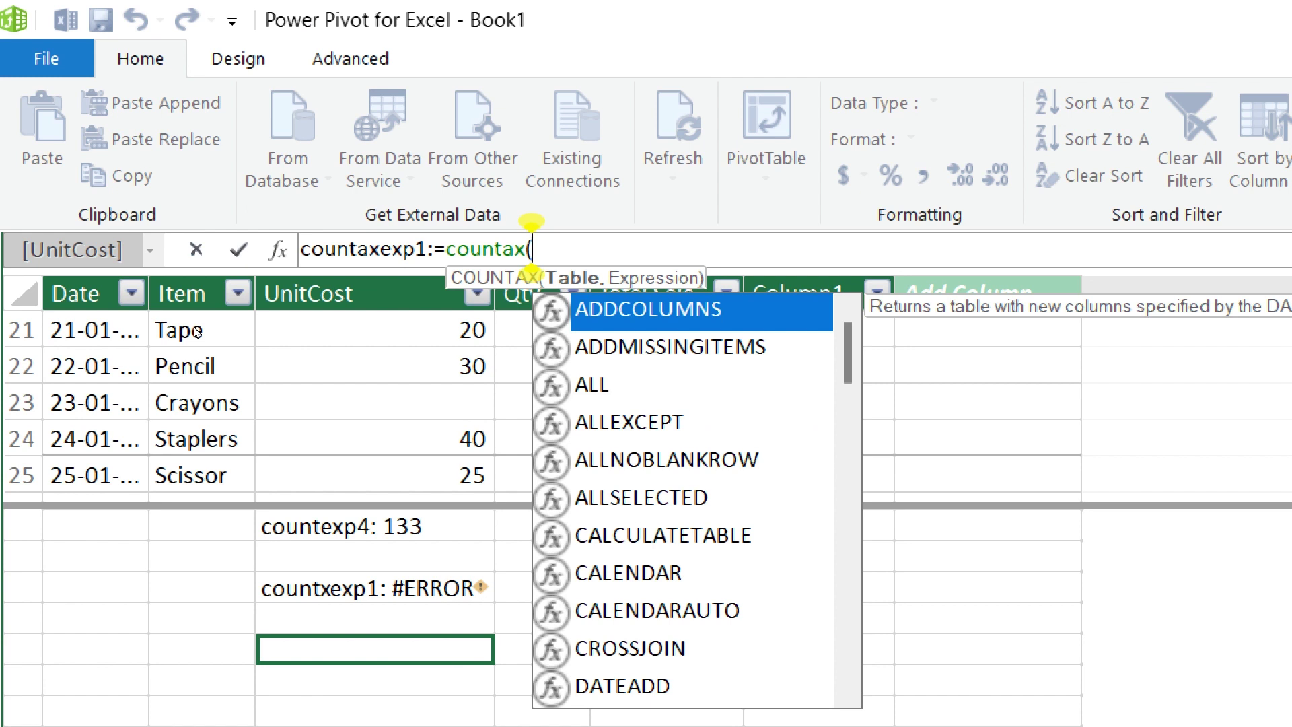
Step: Enter filter('item','item'[Item]="pencil") as the table argument of COUNTAX in the countaxexp1 formula
text(f)
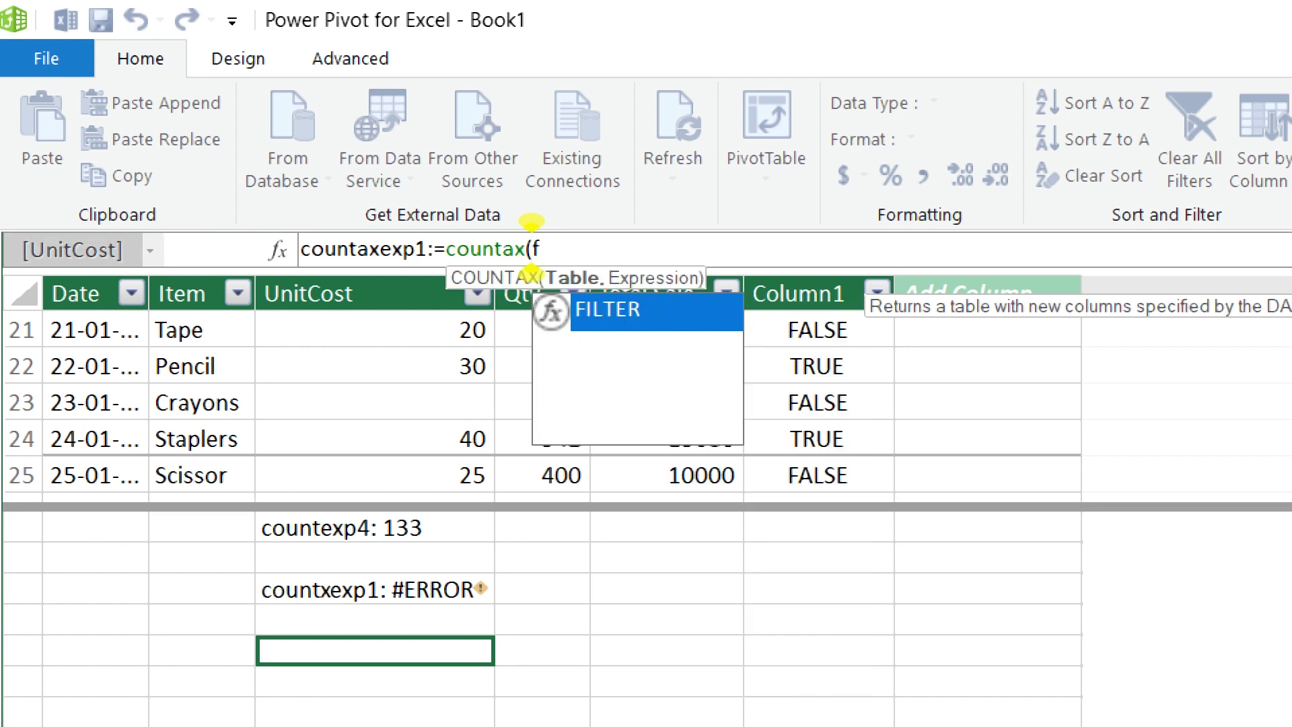
text(ilter)
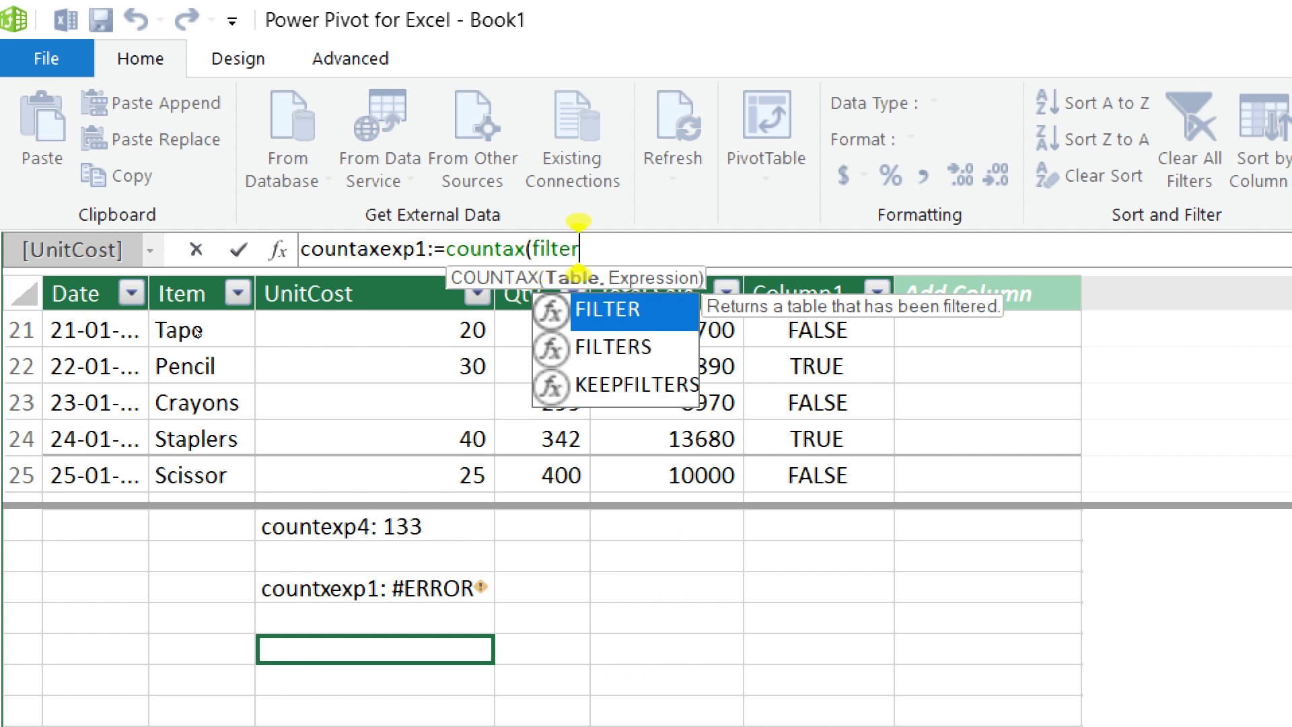
text(()
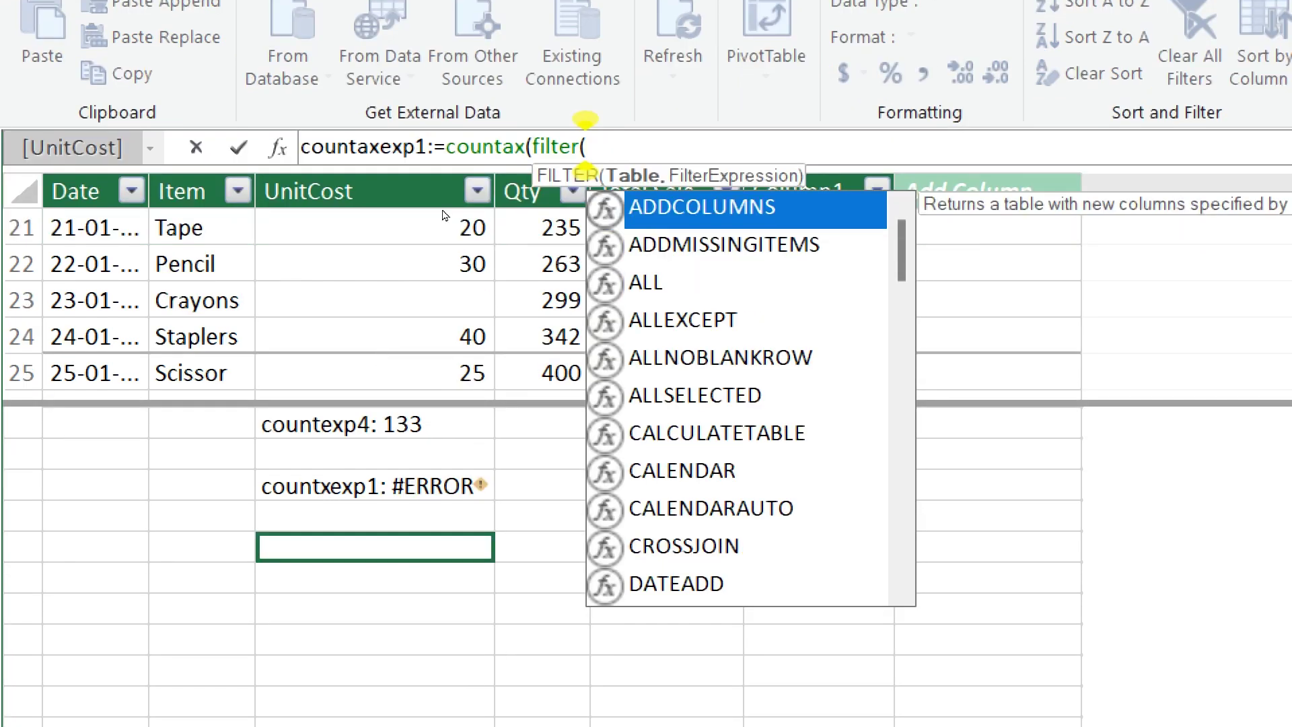
scroll(452, 263, down, 8)
scroll(453, 259, up, 1)
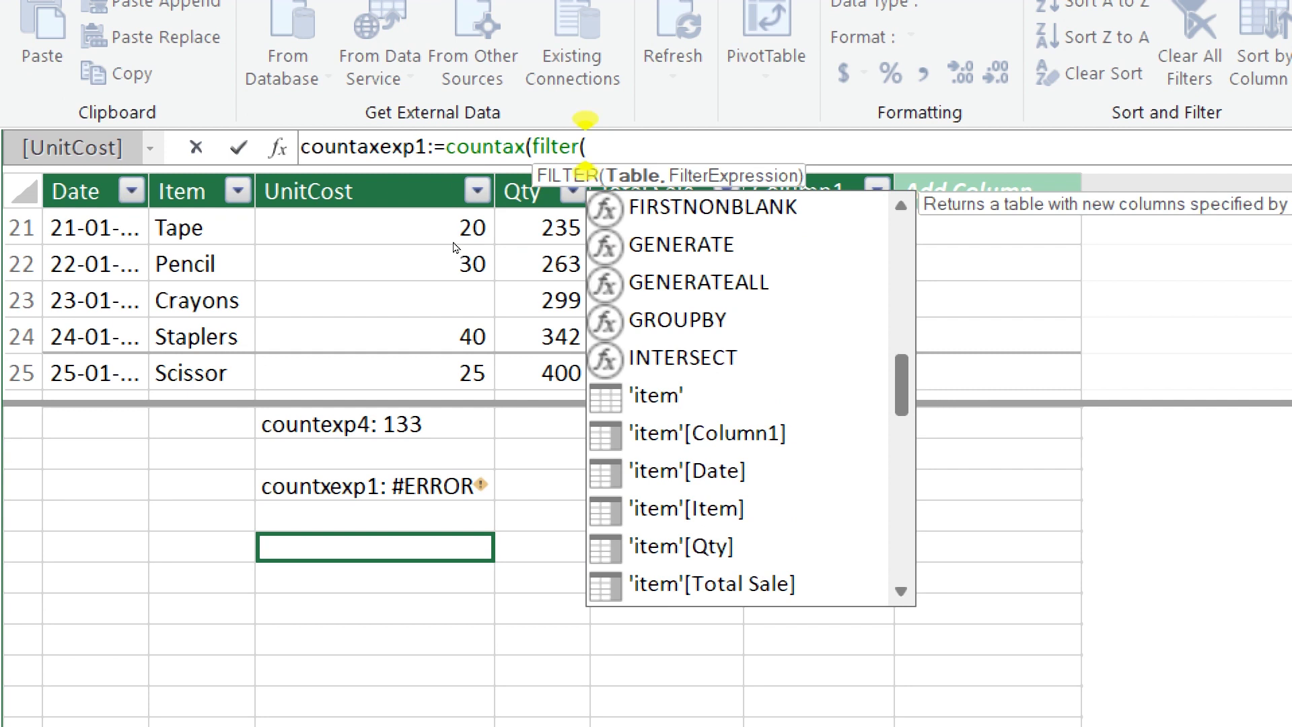
click(666, 397)
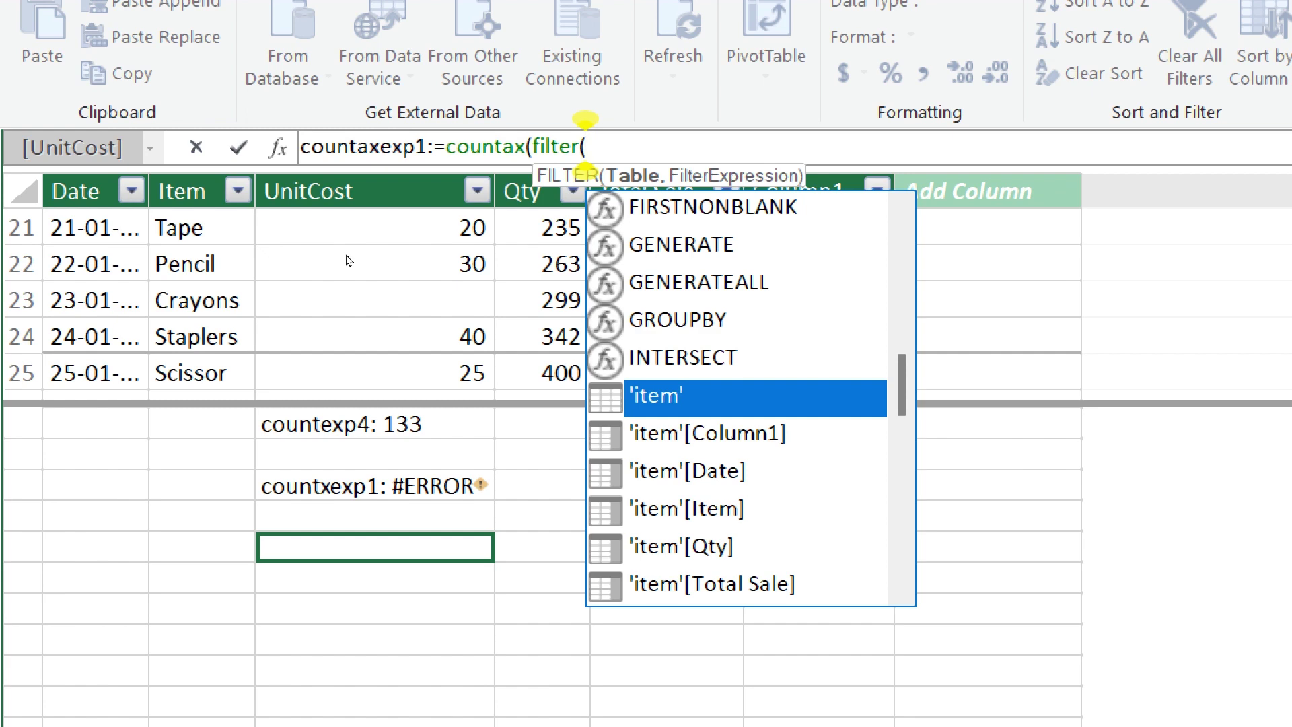
key(Tab)
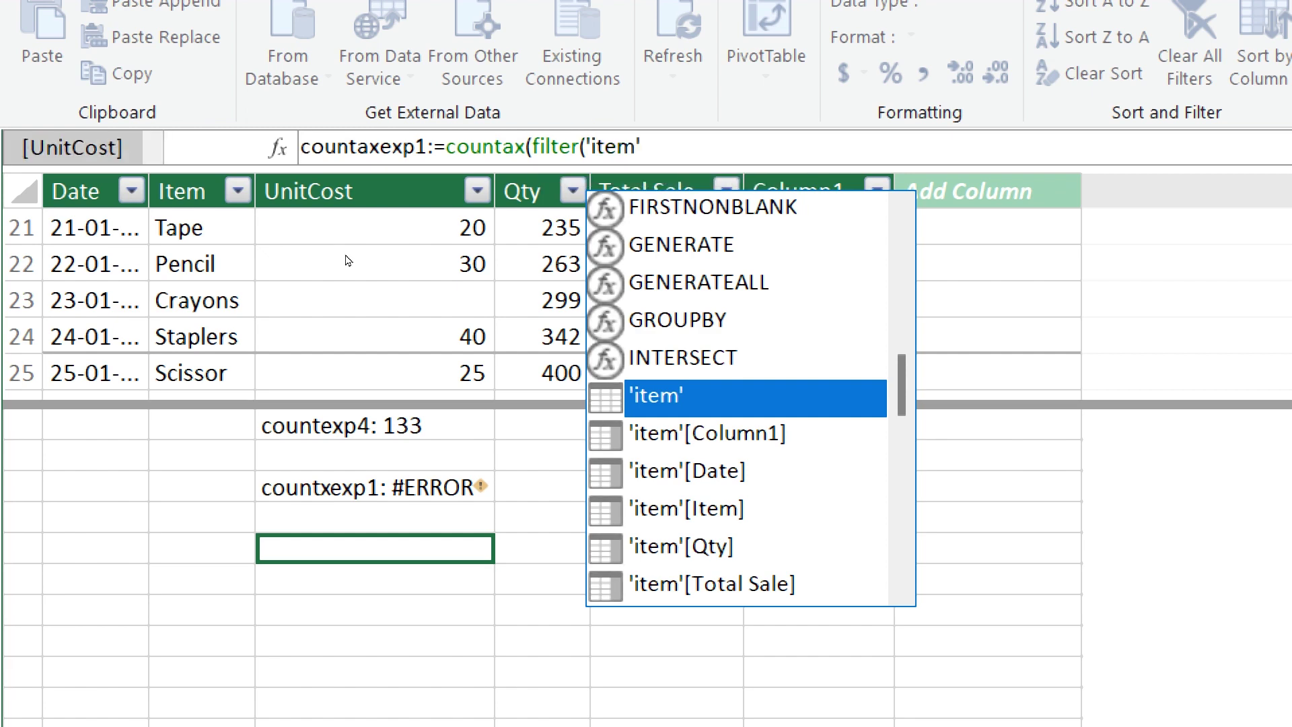
text(,)
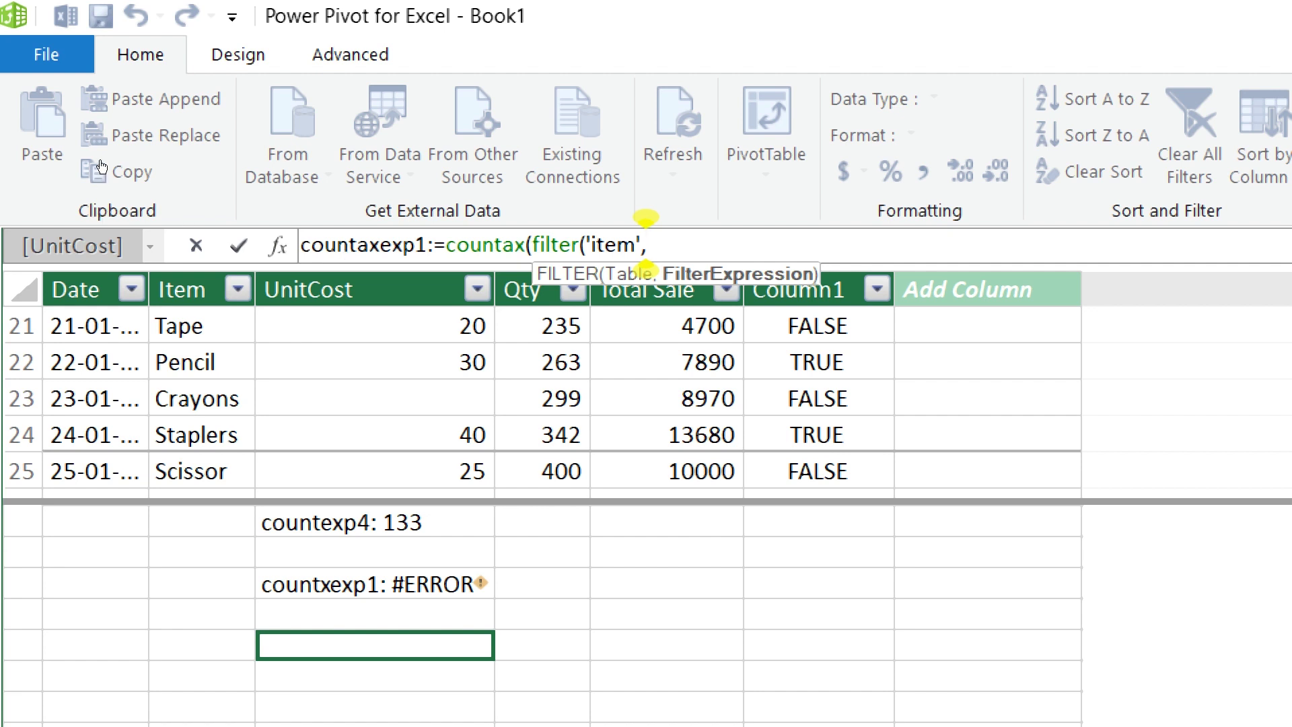
click(204, 327)
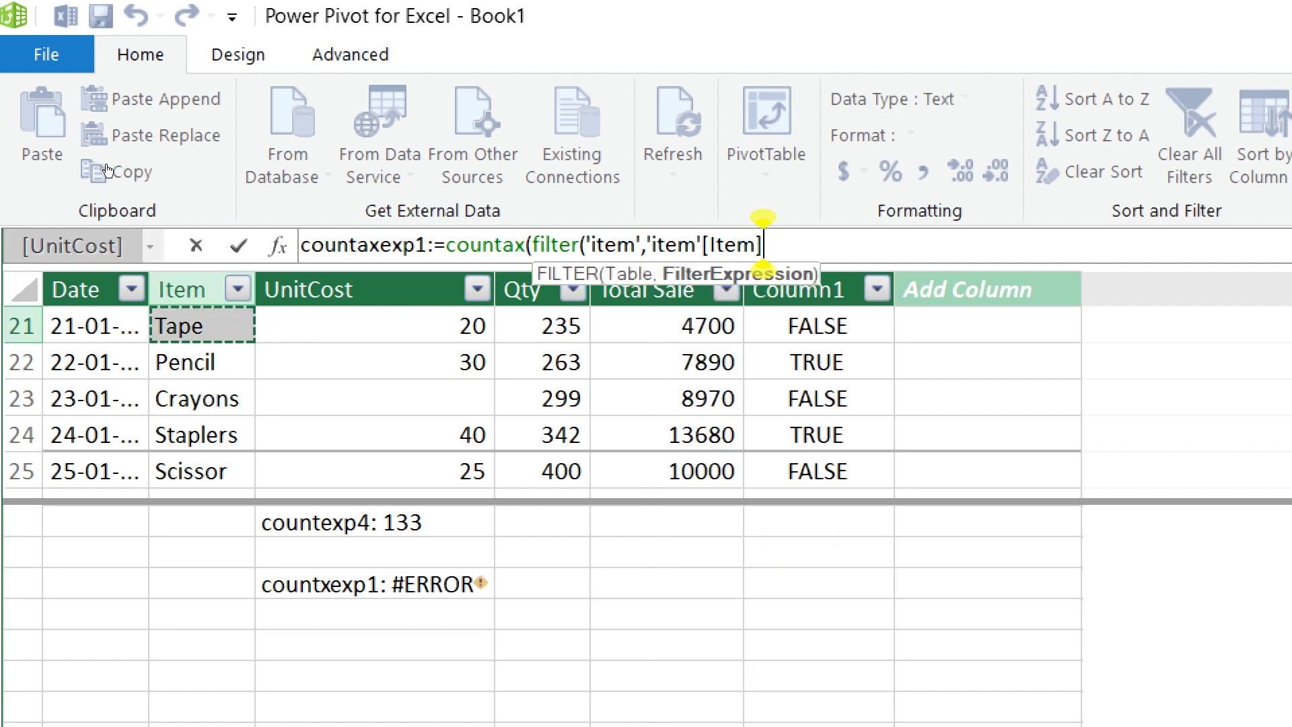
text(=)
text("pe)
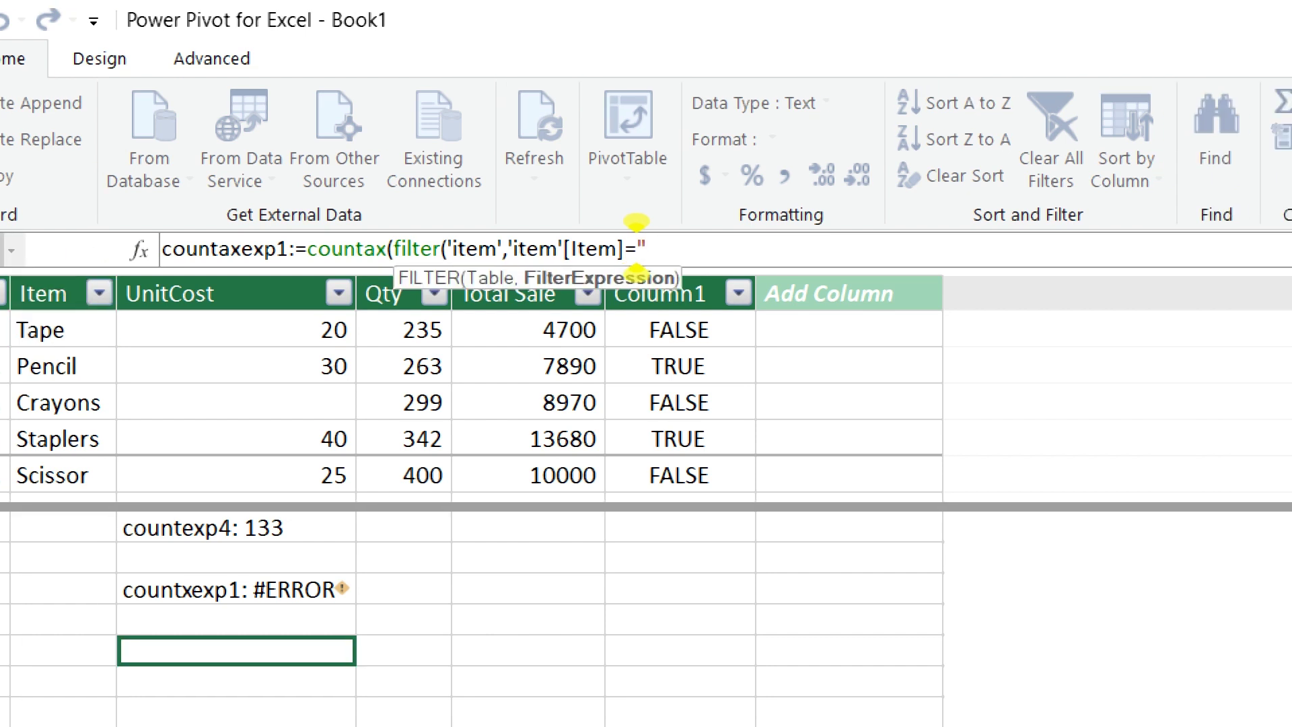
text(nci)
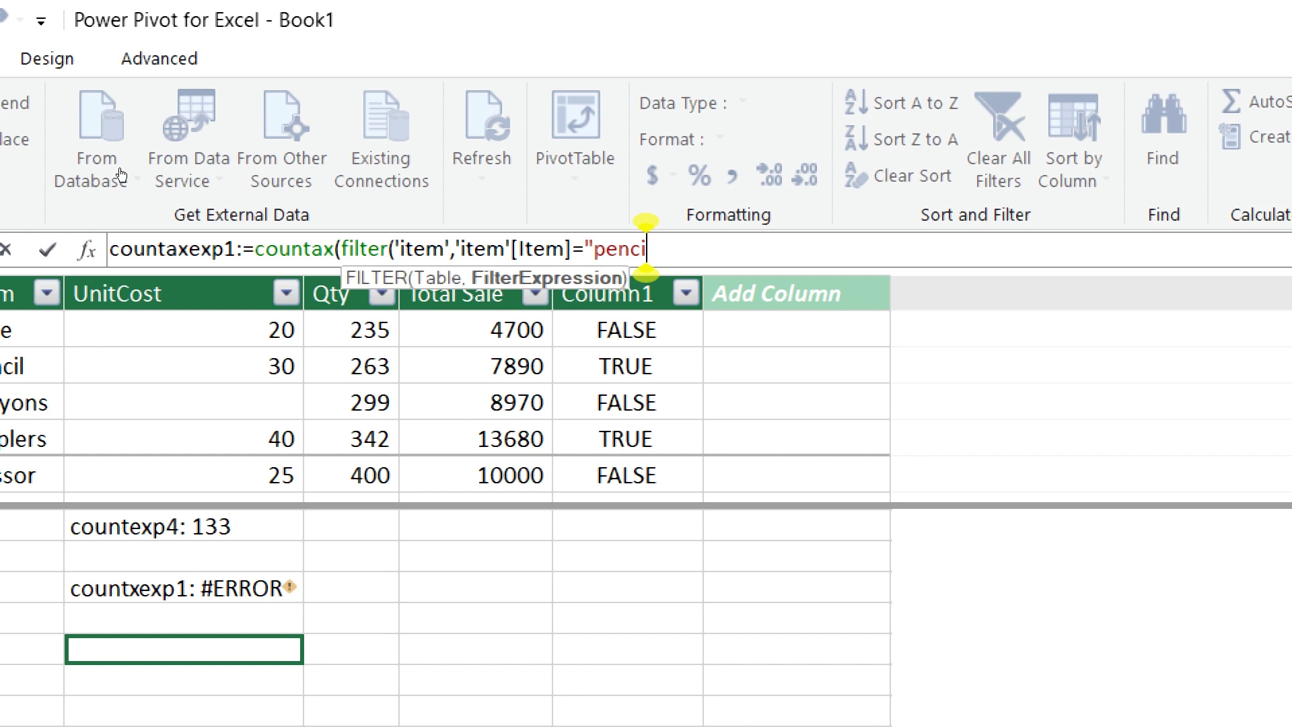
text(l")
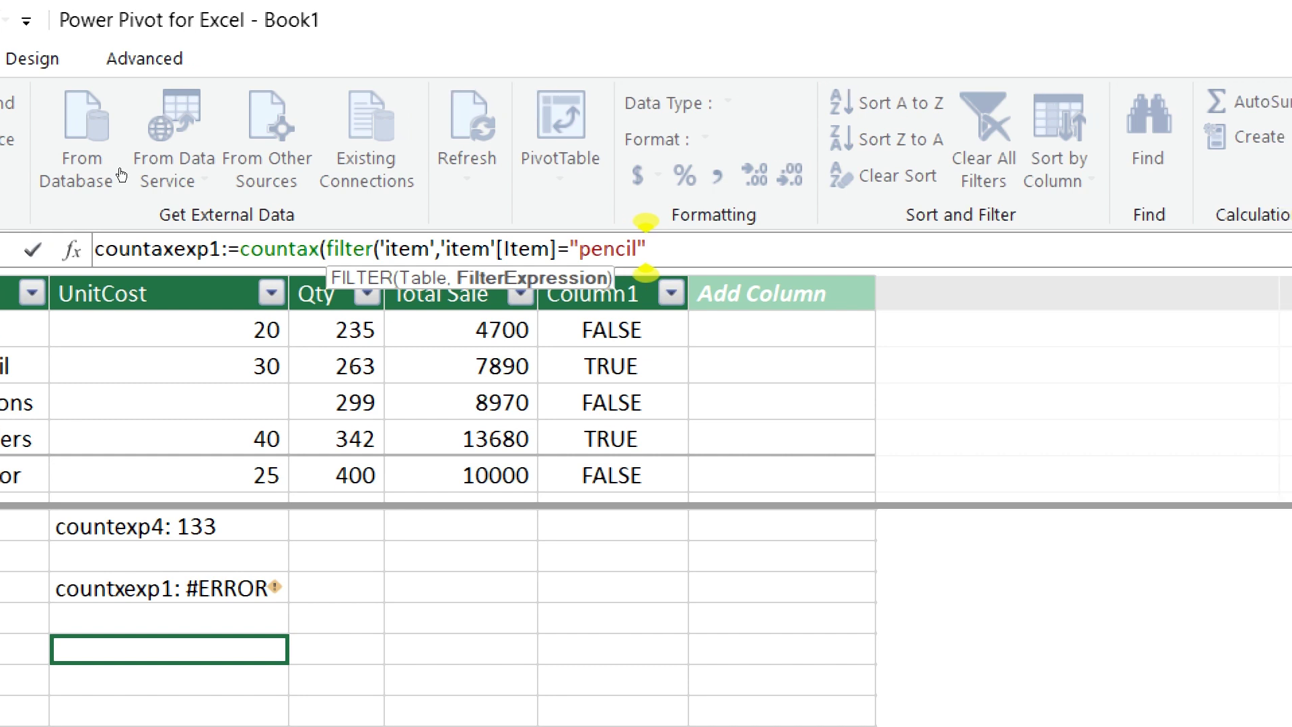
text())
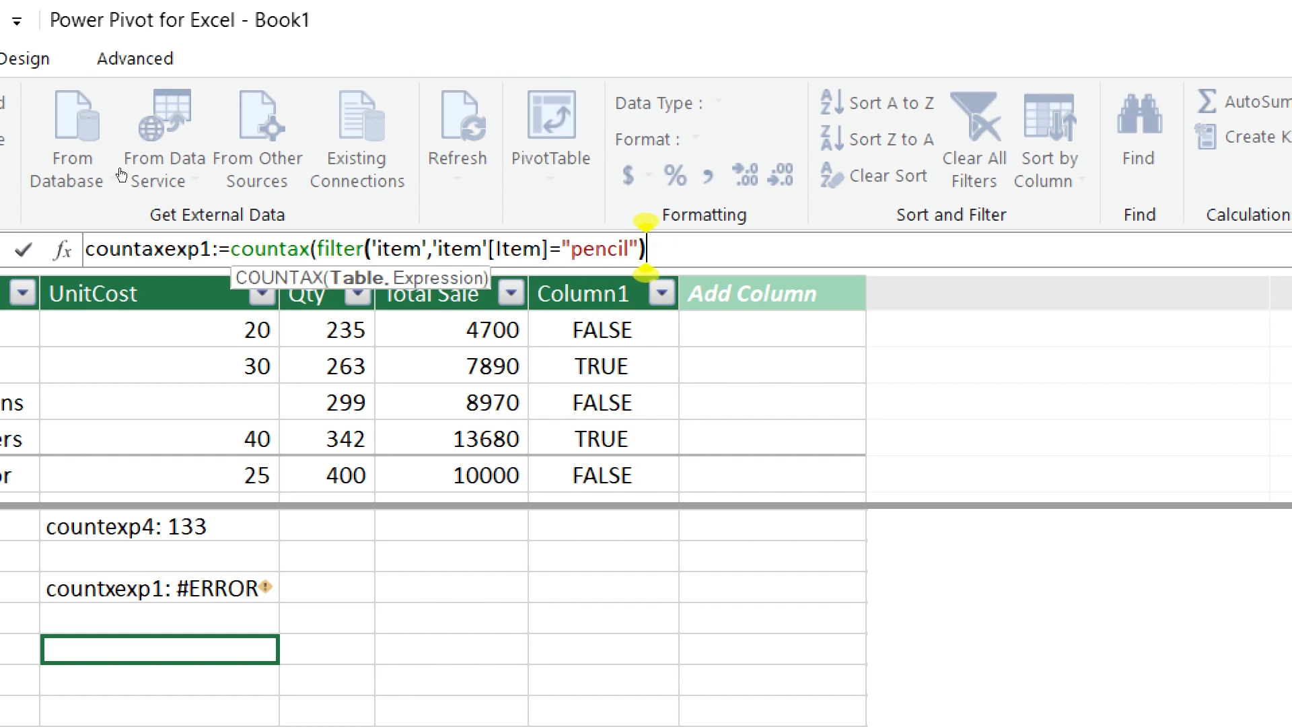
Step: Add 'item'[Column1] as the expression argument of COUNTAX, then close and commit the countaxexp1 formula
text(,)
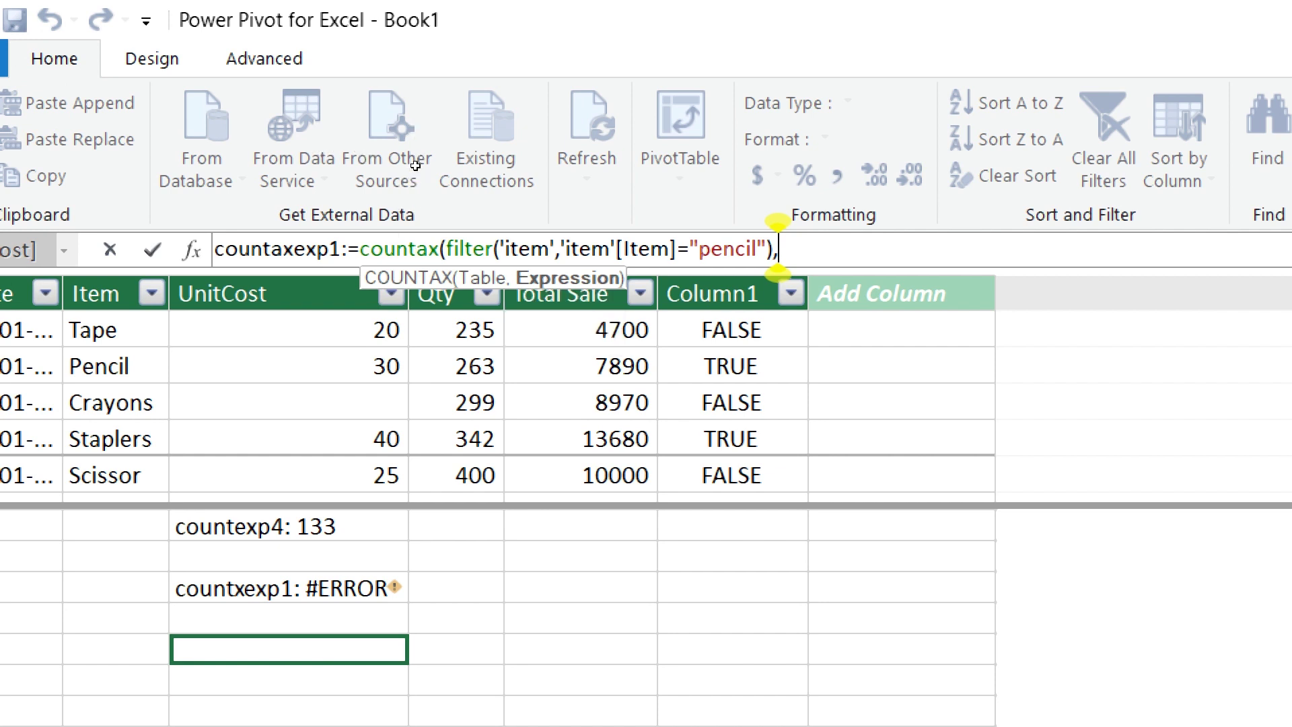
text('item')
key(Tab)
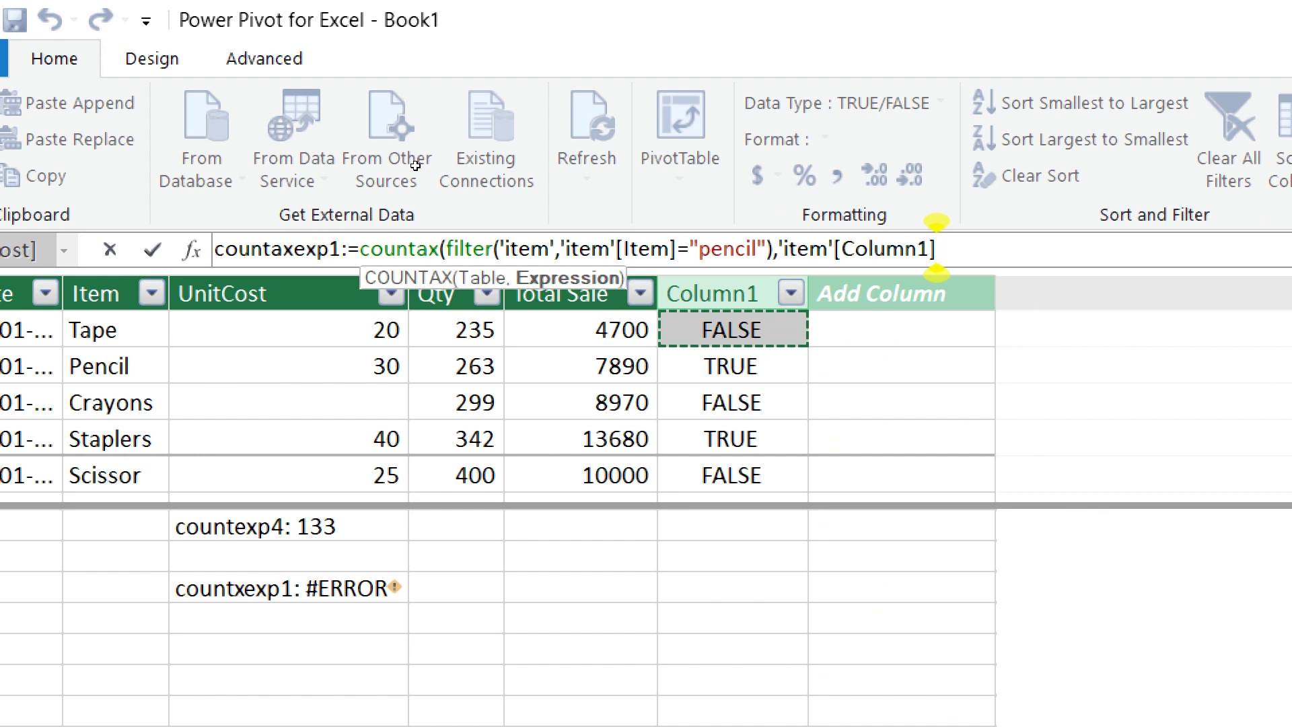
text())
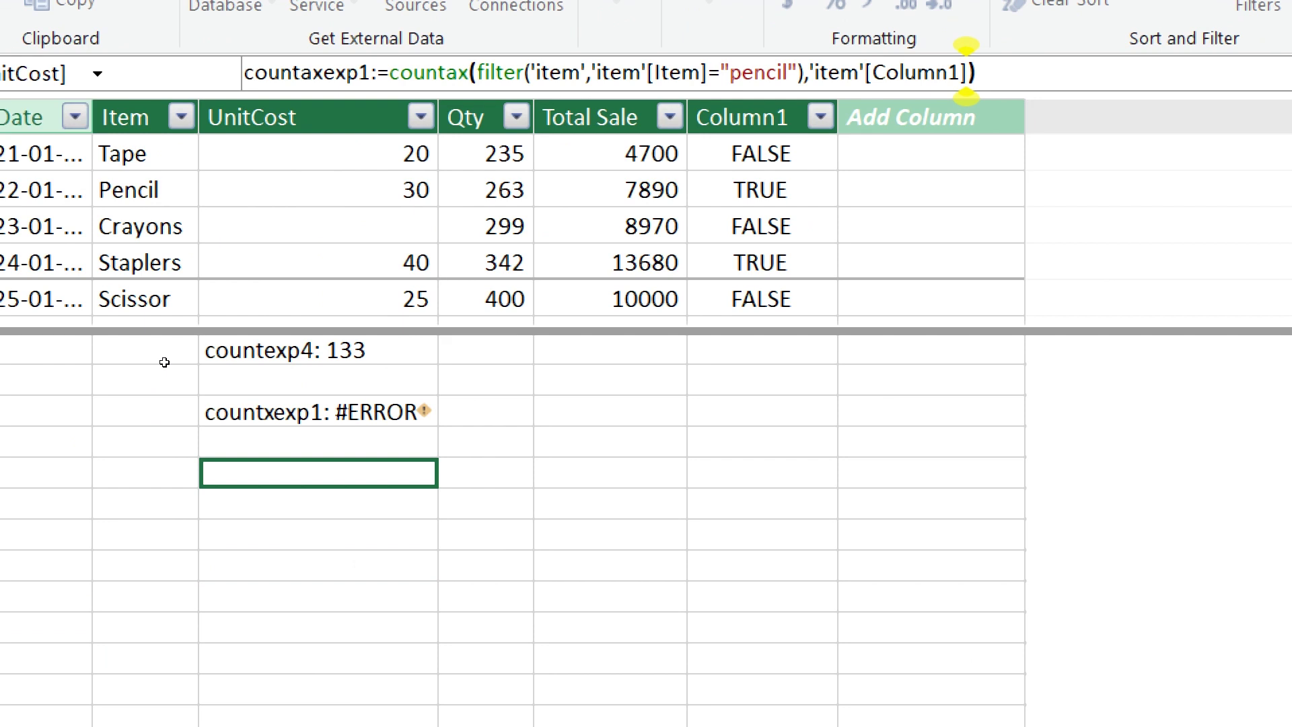
key(Return)
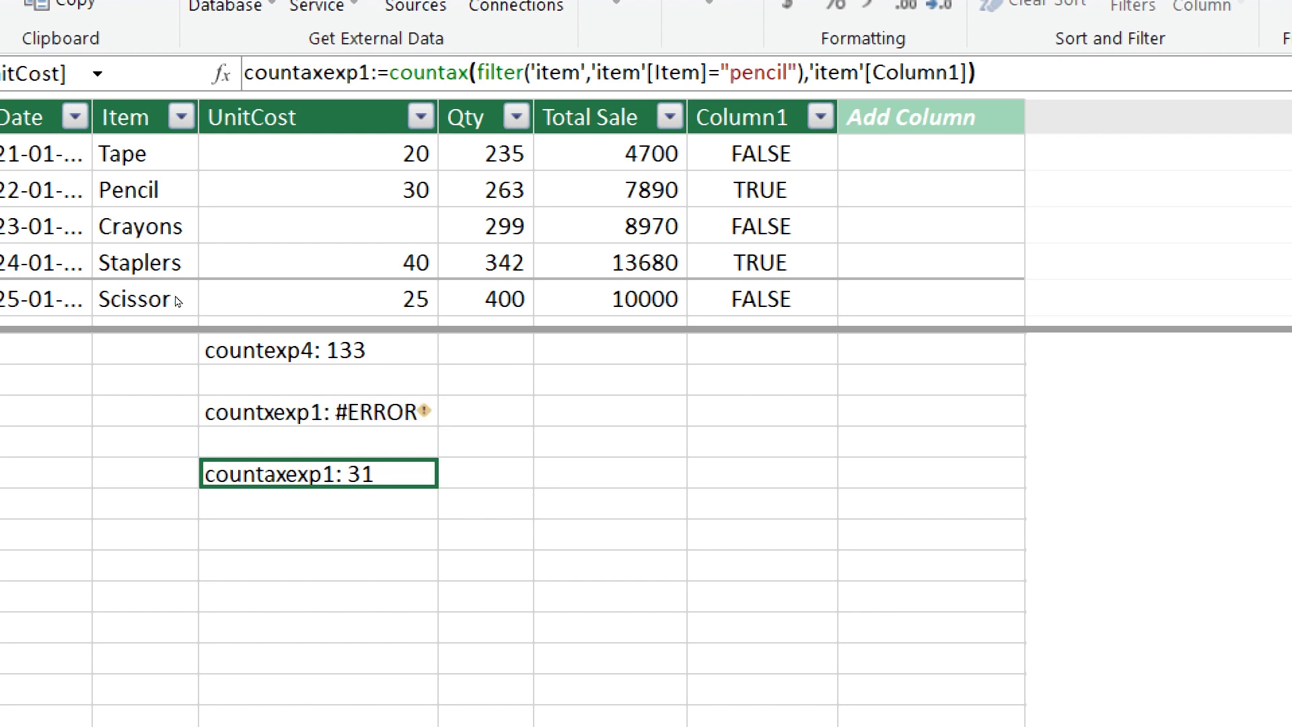
Step: Compare the countxexp1 formula with countaxexp1, both applied to Column1 of the filtered item table
key(Up)
key(Up)
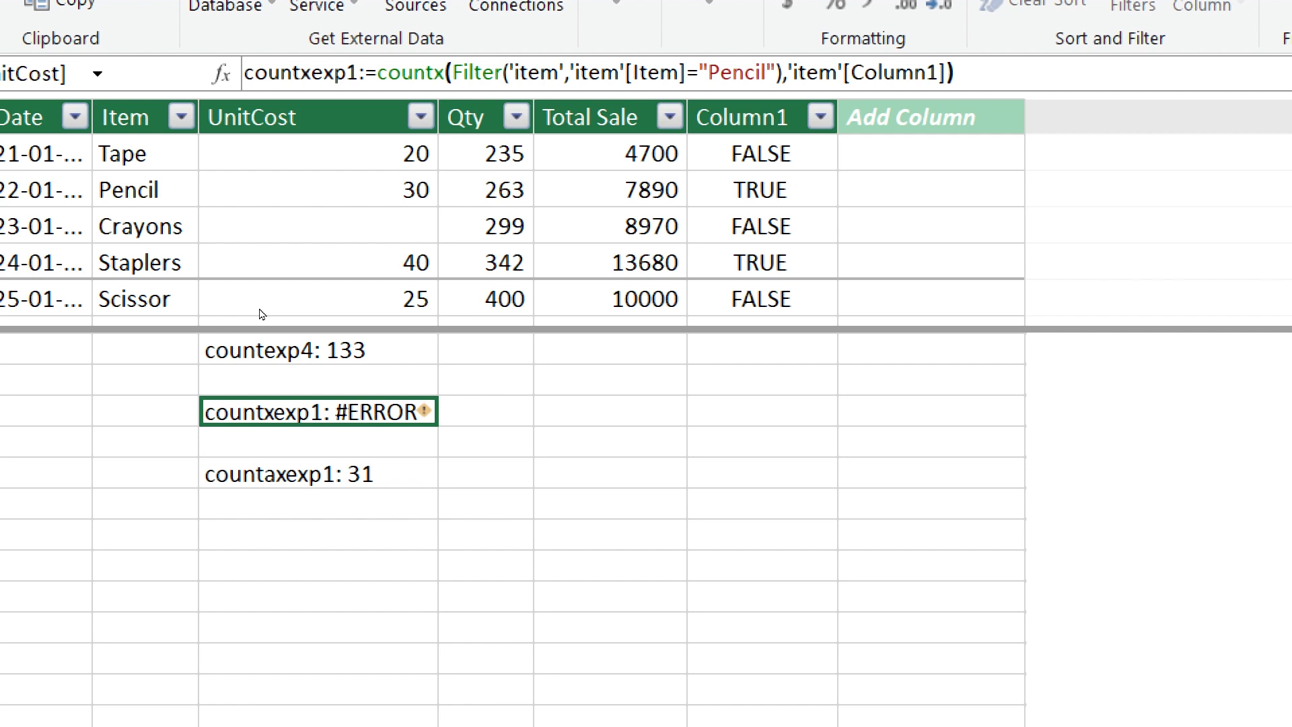